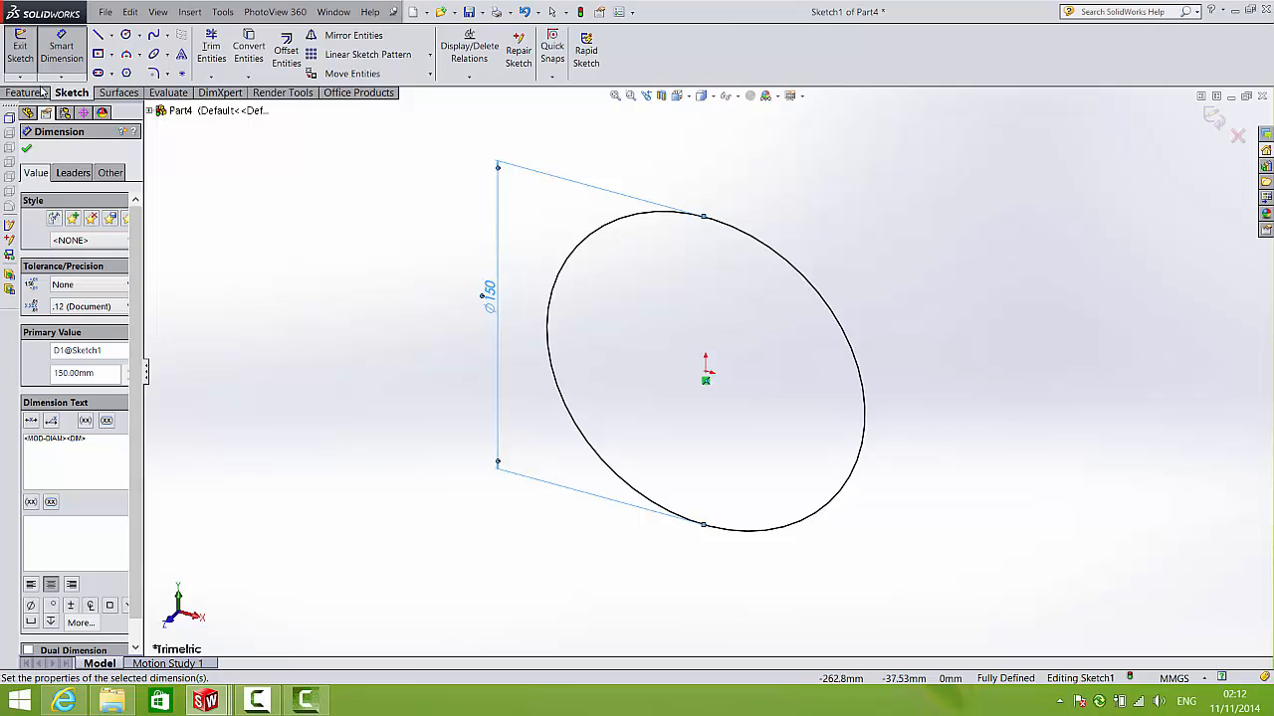
- Extrude the 150 mm circle to a depth of 35 mm with a 2-degree inward draft
{"action": "left_click", "coordinate": [25, 93]}
{"action": "left_click", "coordinate": [27, 50]}
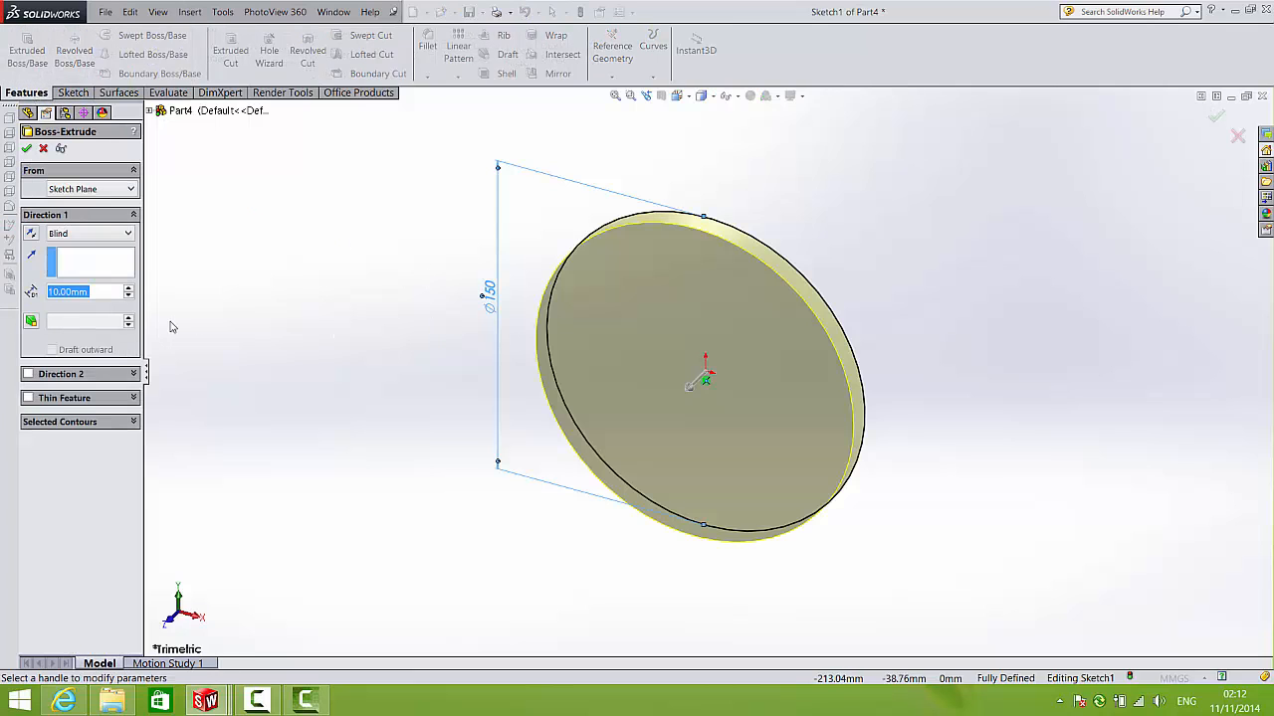
{"action": "type", "text": "35"}
{"action": "key", "text": "Return"}
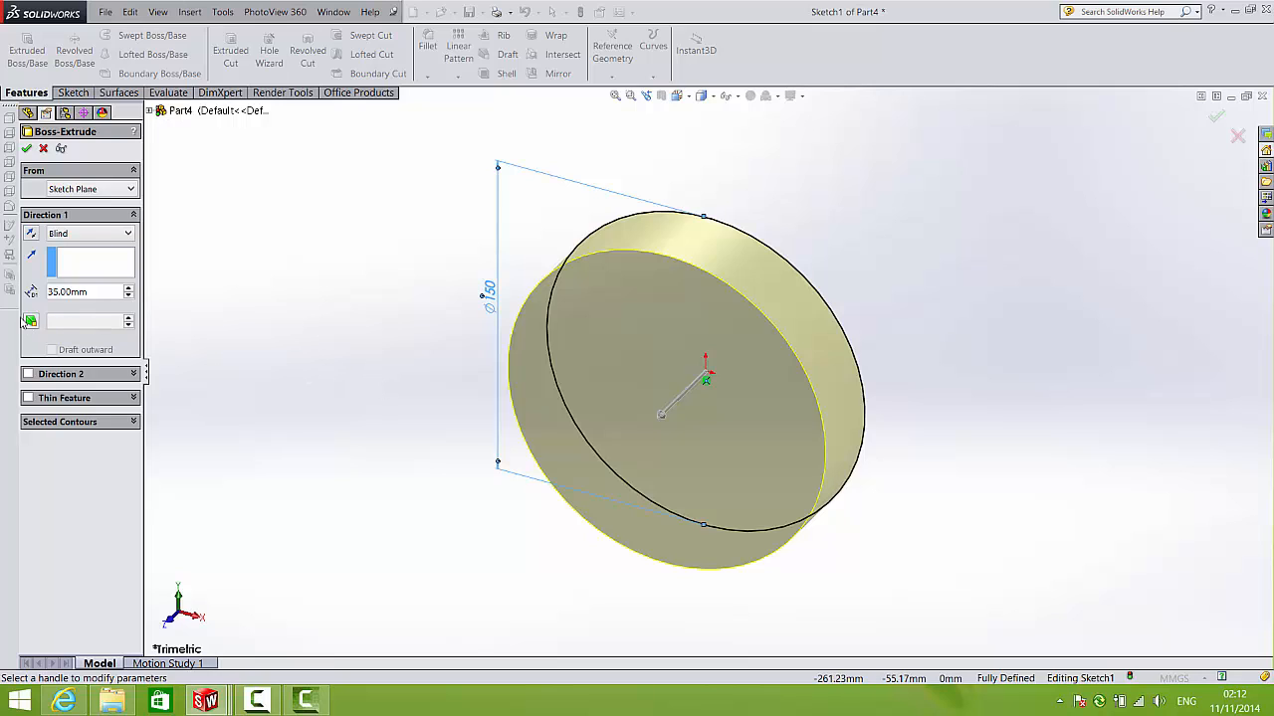
{"action": "left_click", "coordinate": [31, 321]}
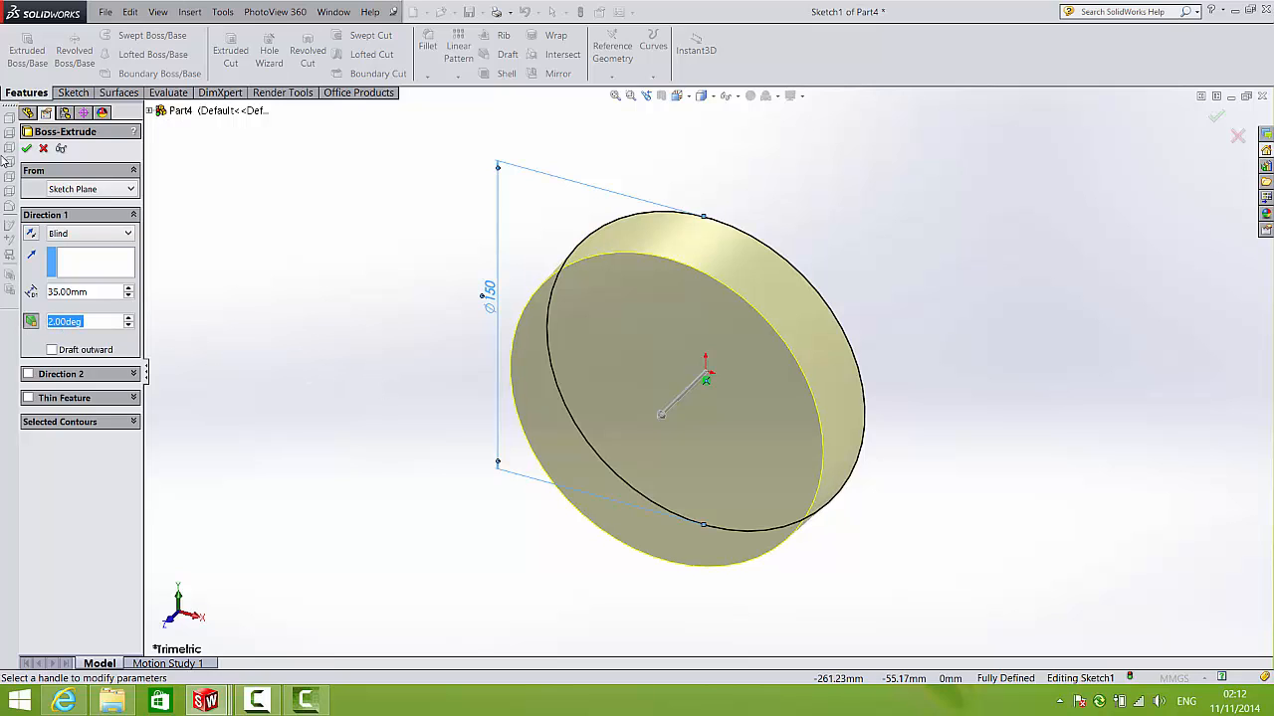
{"action": "left_click", "coordinate": [26, 149]}
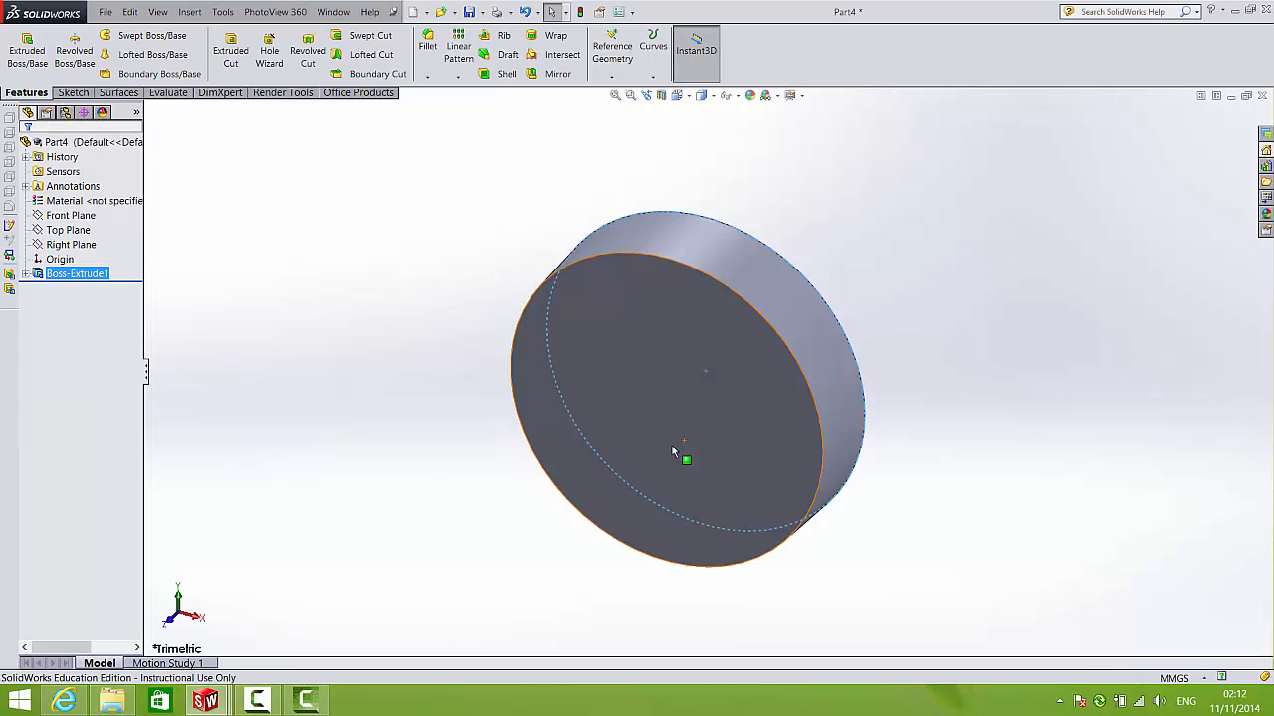
- Insert the Torch C Model part with its solid bodies and cosmetic threads, placing it freely away from the disc
{"action": "middle_click_drag", "start_coordinate": [963, 456], "coordinate": [681, 385]}
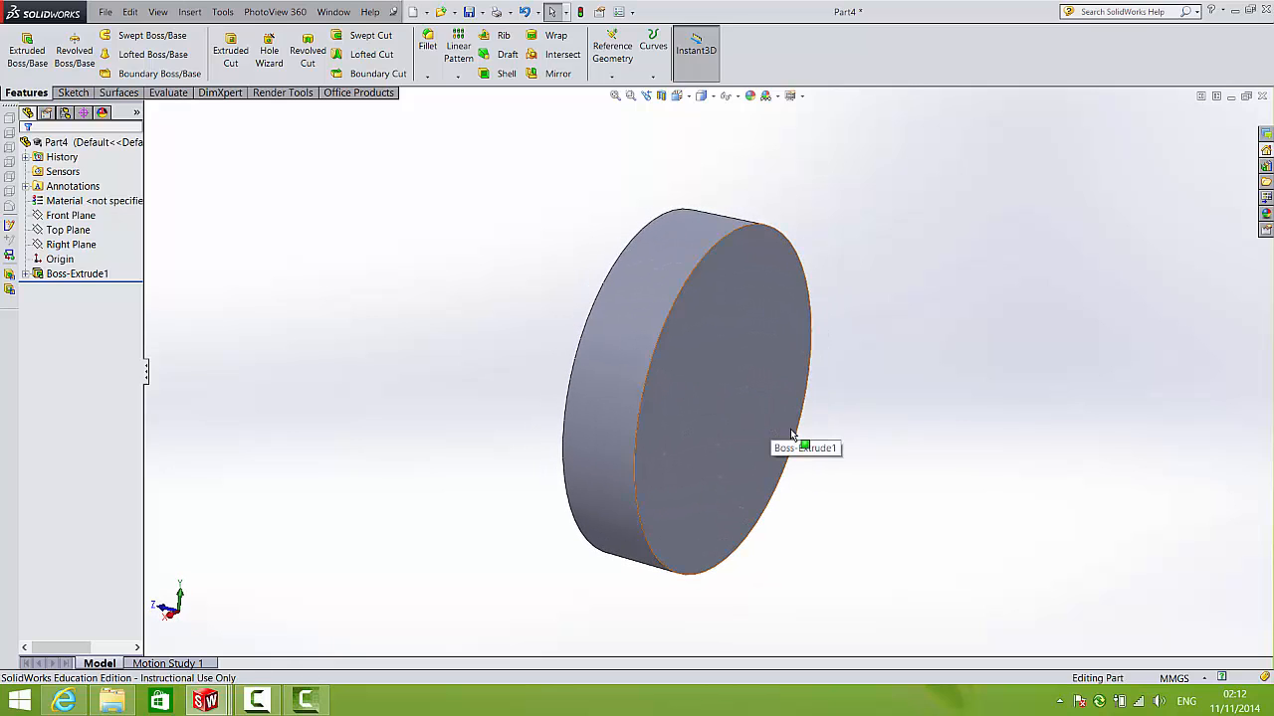
{"action": "middle_click_drag", "start_coordinate": [892, 434], "coordinate": [680, 404], "text": "ctrl"}
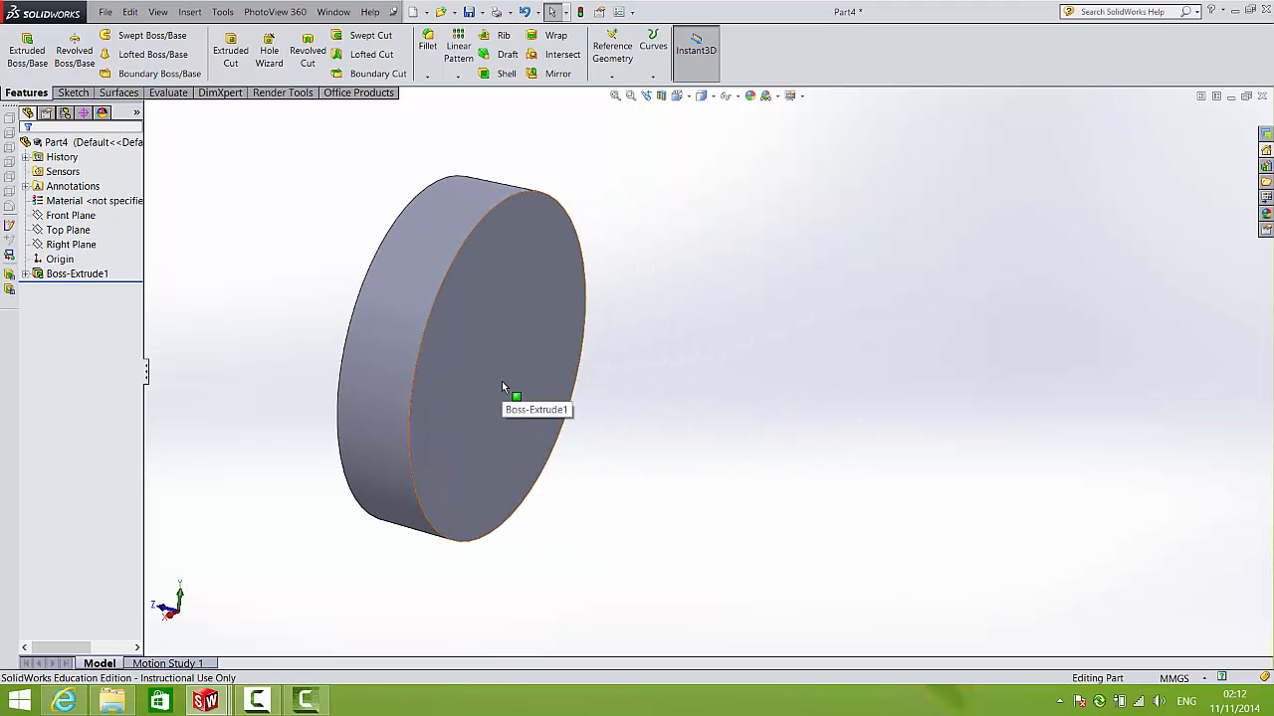
{"action": "left_click", "coordinate": [189, 11]}
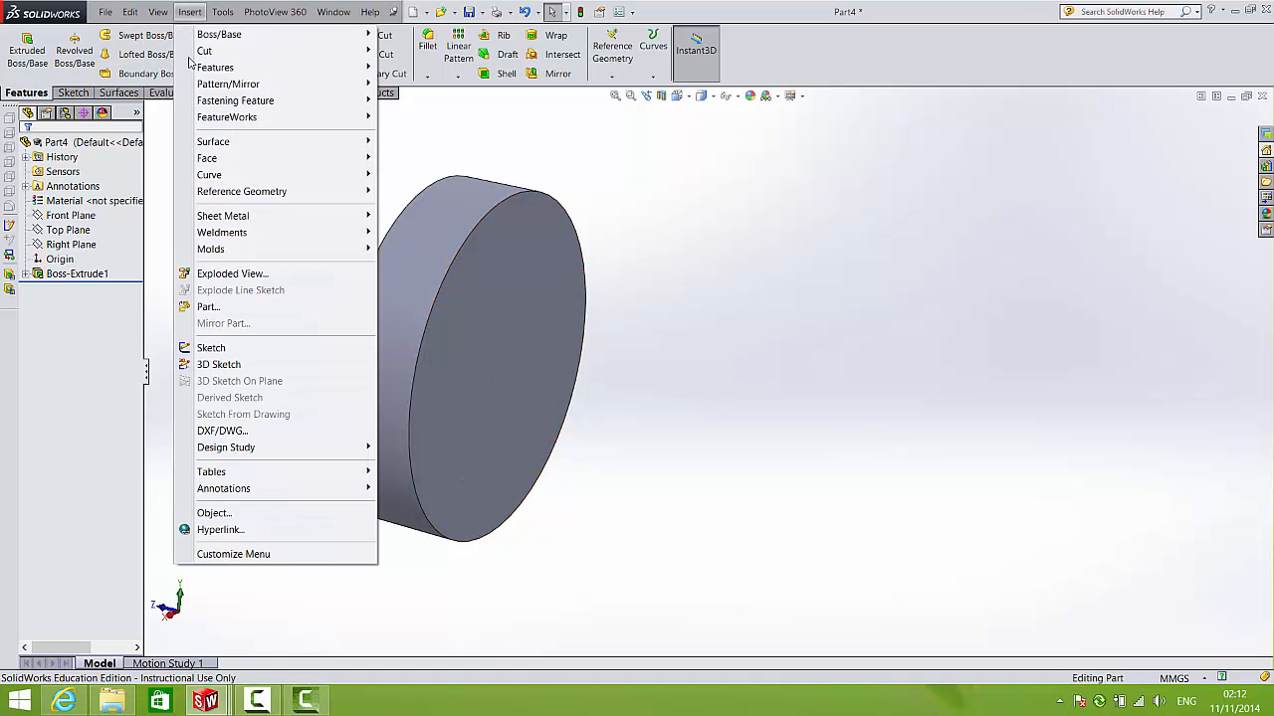
{"action": "left_click", "coordinate": [207, 307]}
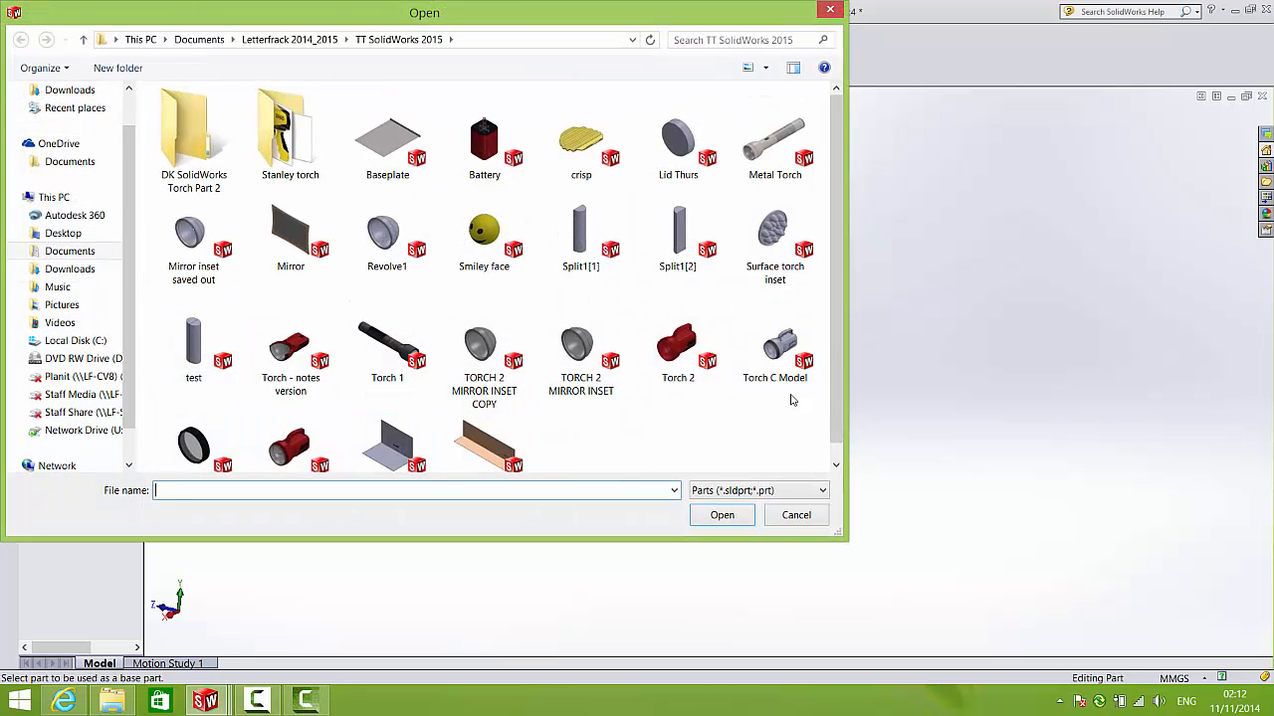
{"action": "left_click_drag", "start_coordinate": [834, 358], "coordinate": [835, 388]}
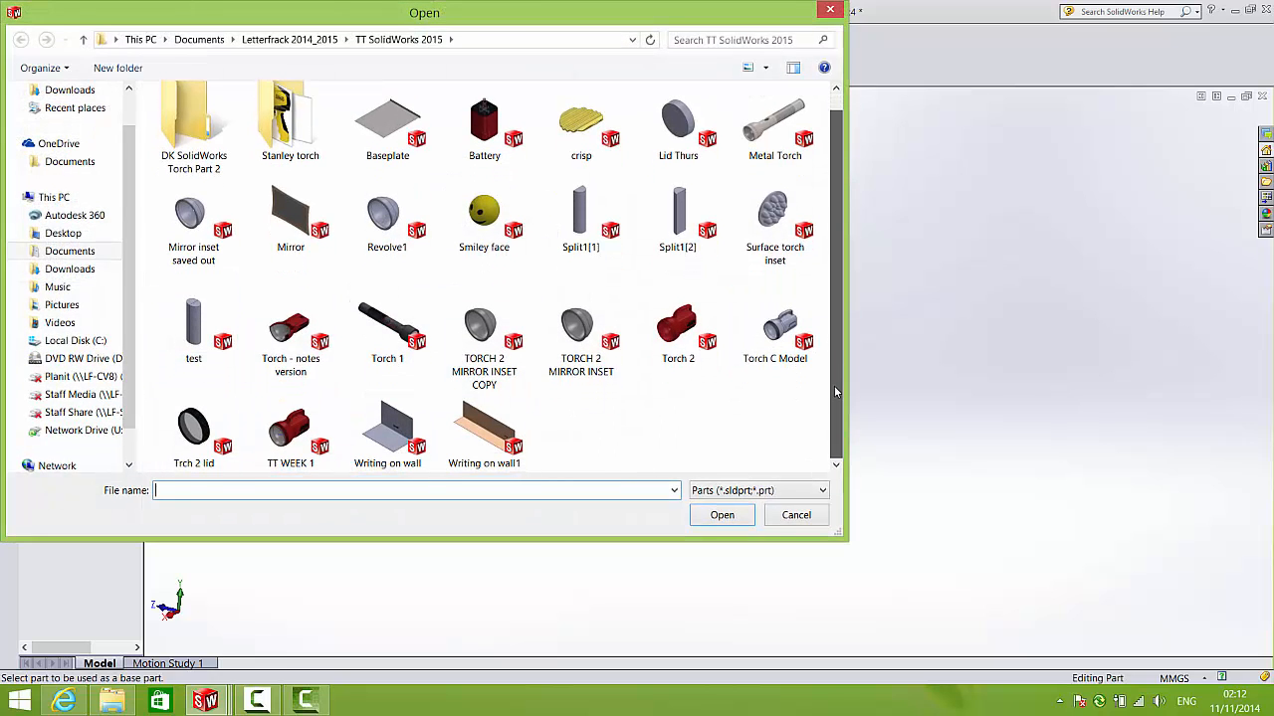
{"action": "double_click", "coordinate": [781, 338]}
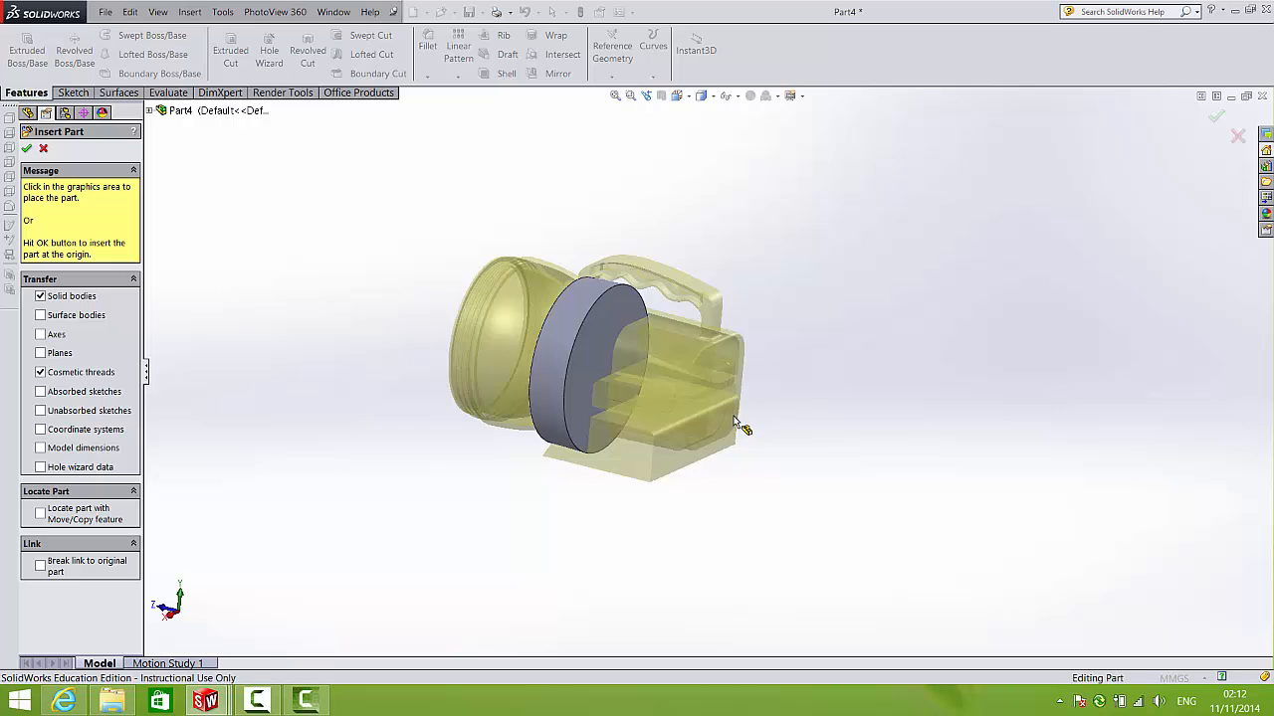
{"action": "middle_click_drag", "start_coordinate": [734, 421], "coordinate": [813, 339]}
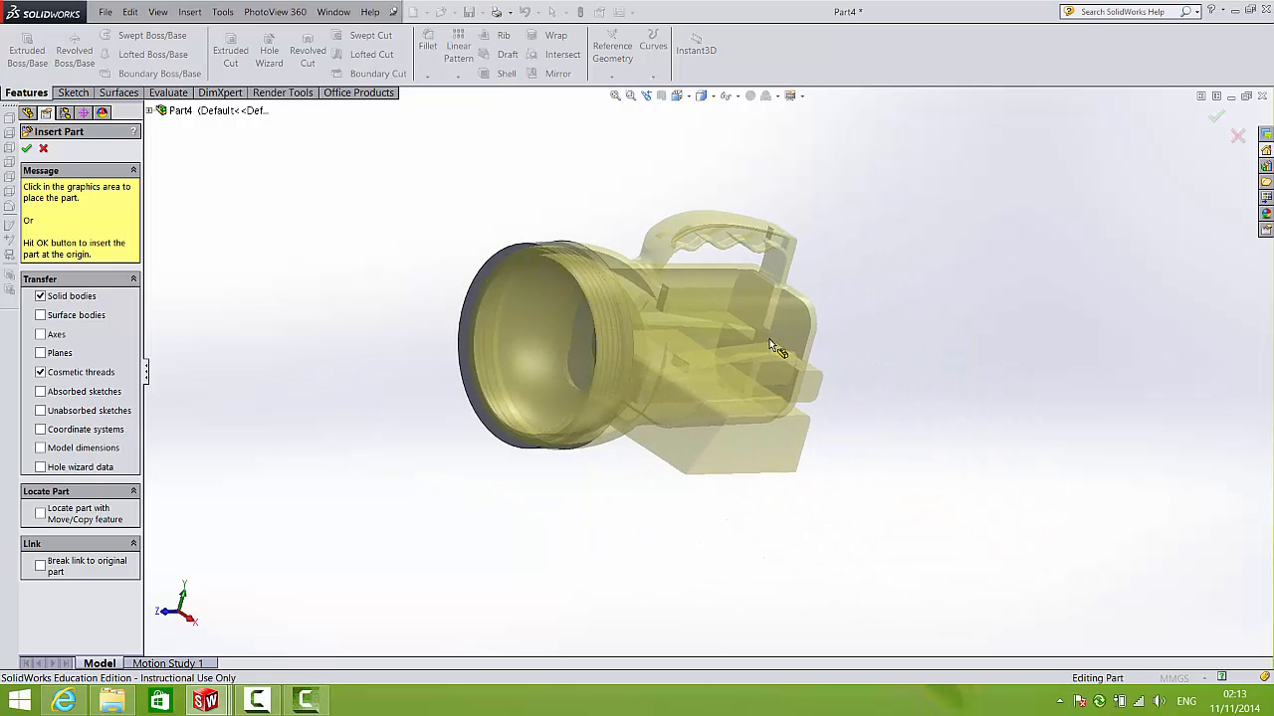
{"action": "left_click", "coordinate": [945, 258]}
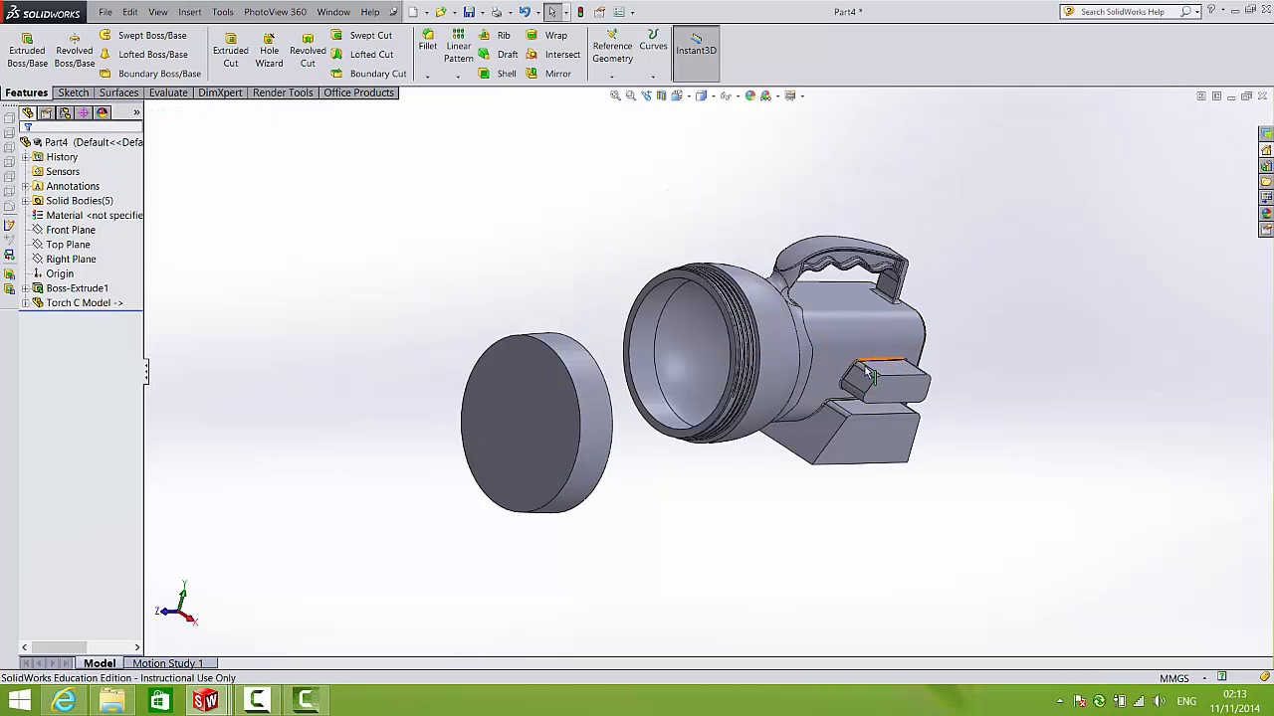
- Set up a Move/Copy Body operation with the extruded disc as the body to move and ready its mate selection
{"action": "middle_click_drag", "start_coordinate": [868, 373], "coordinate": [641, 316]}
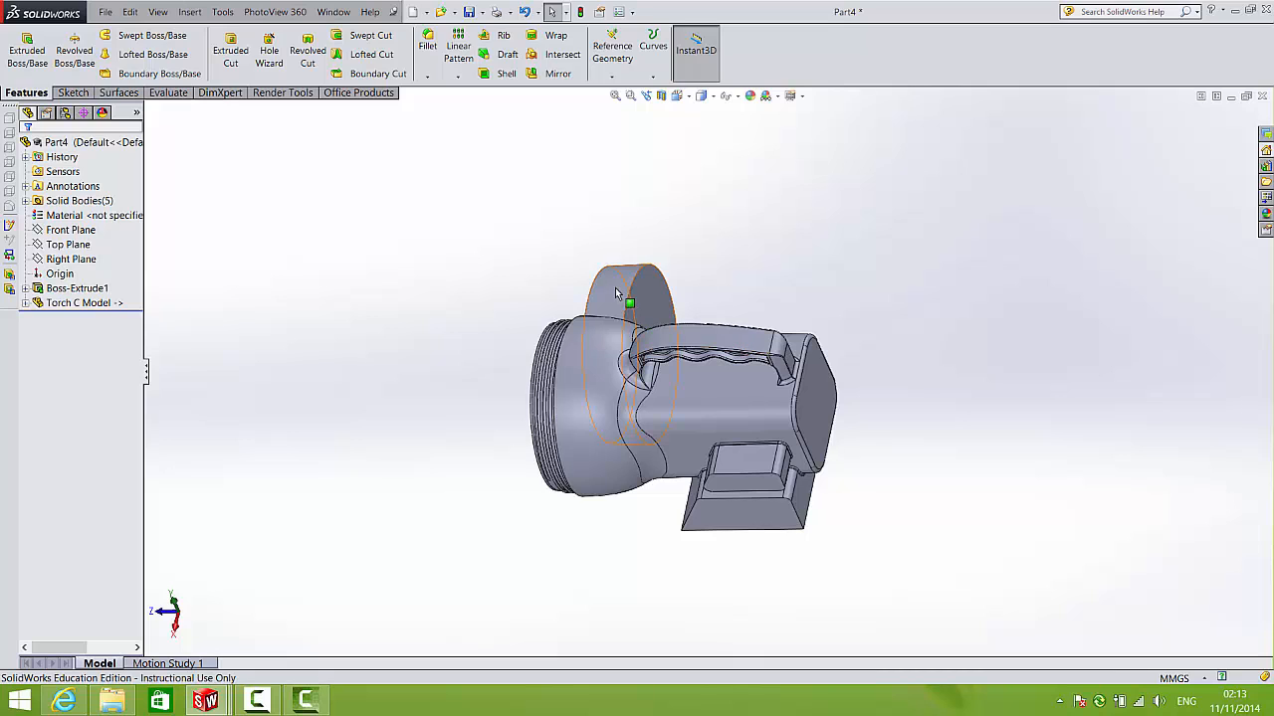
{"action": "middle_click_drag", "start_coordinate": [730, 401], "coordinate": [769, 432]}
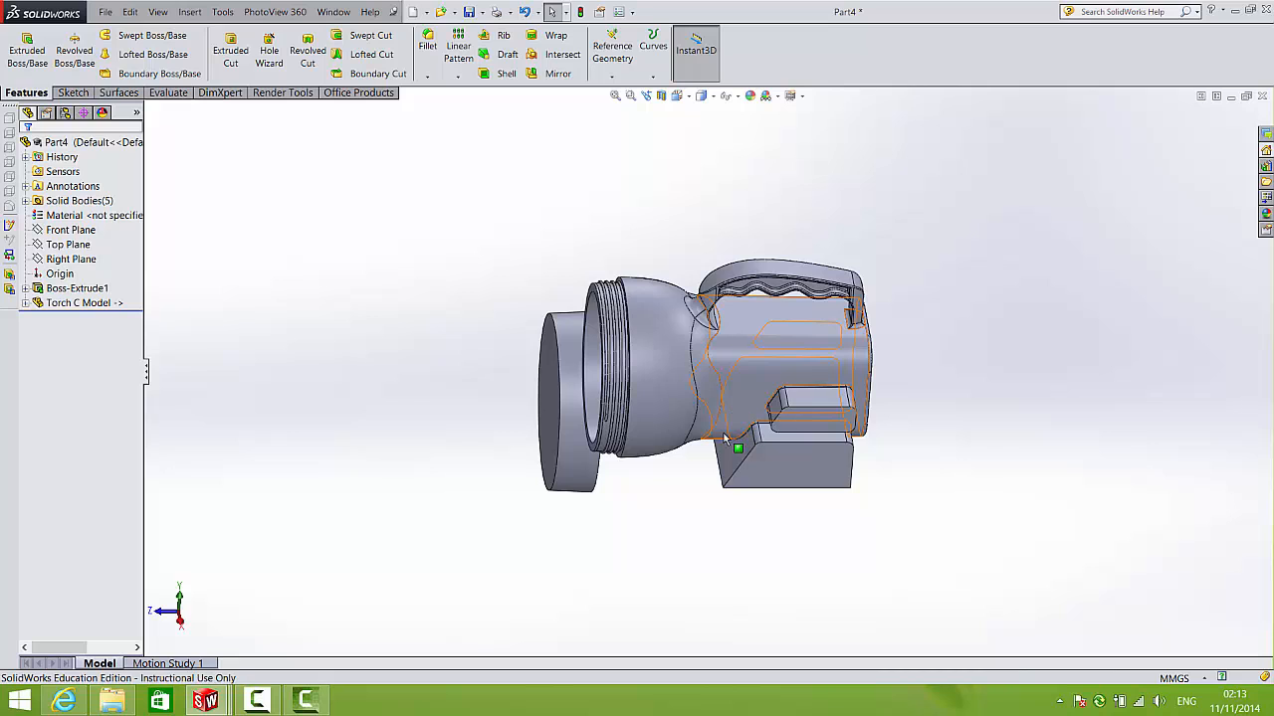
{"action": "middle_click_drag", "start_coordinate": [724, 433], "coordinate": [567, 365]}
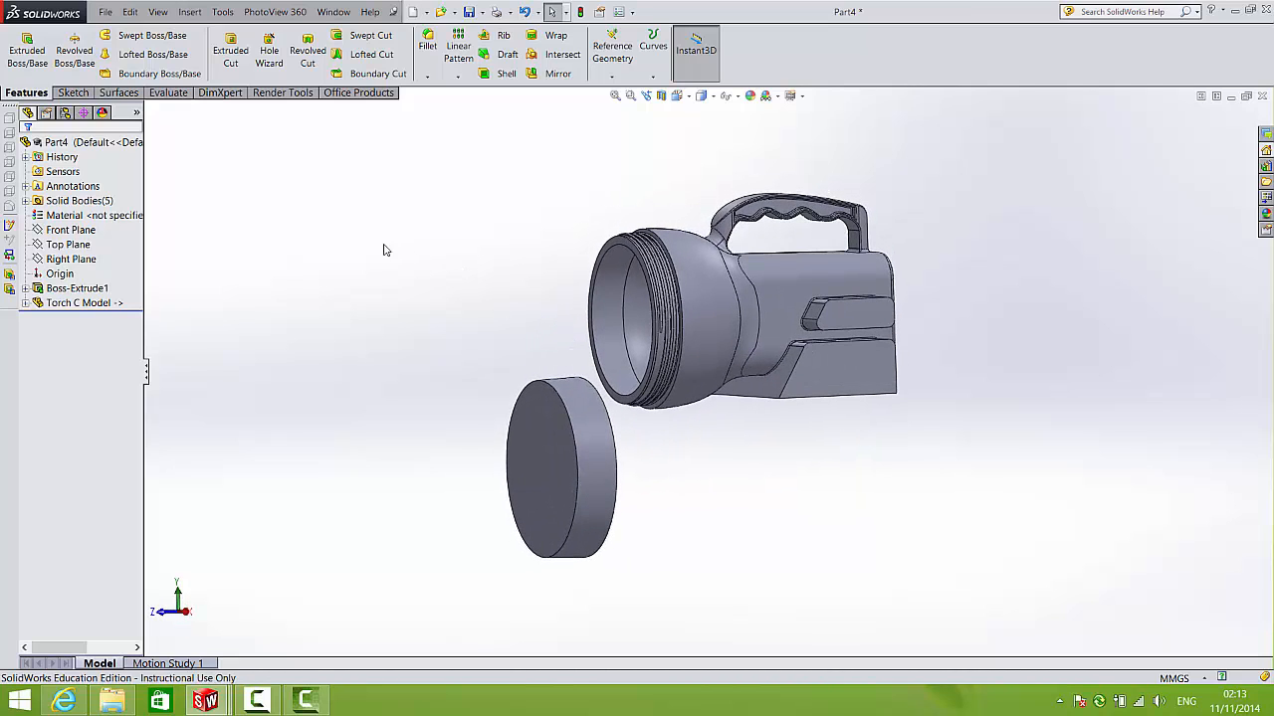
{"action": "left_click", "coordinate": [190, 12]}
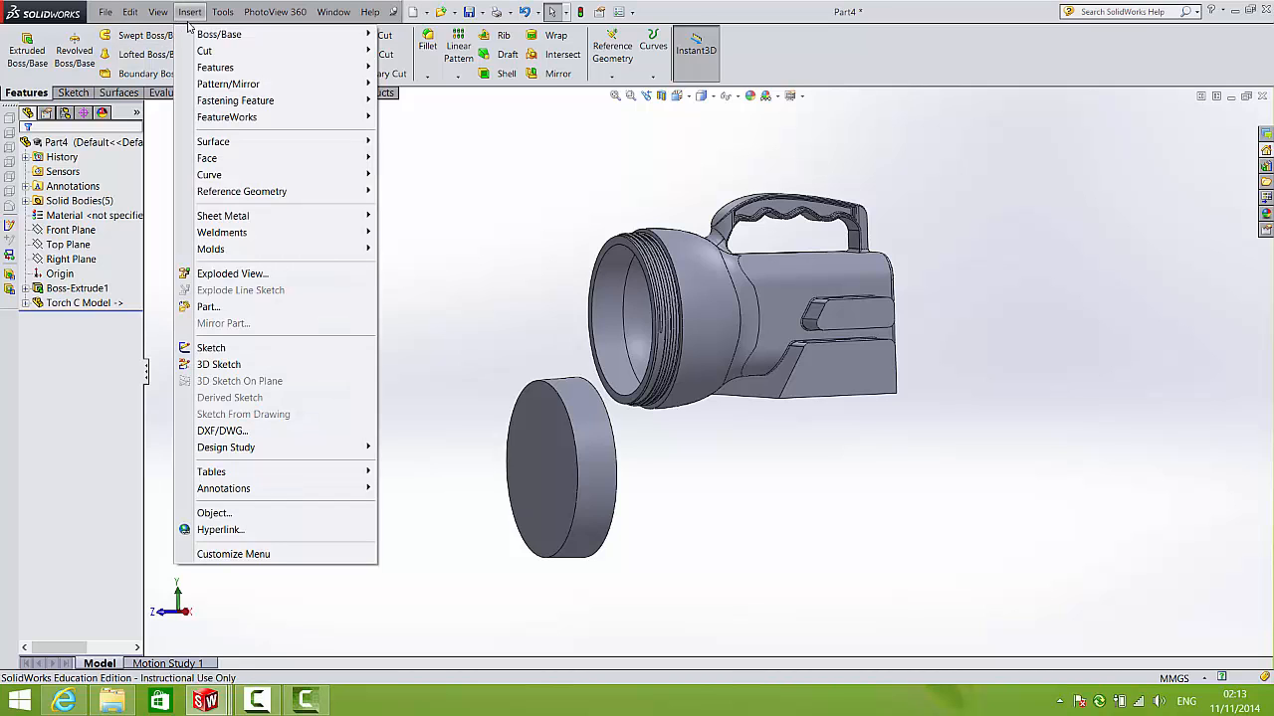
{"action": "mouse_move", "coordinate": [239, 67]}
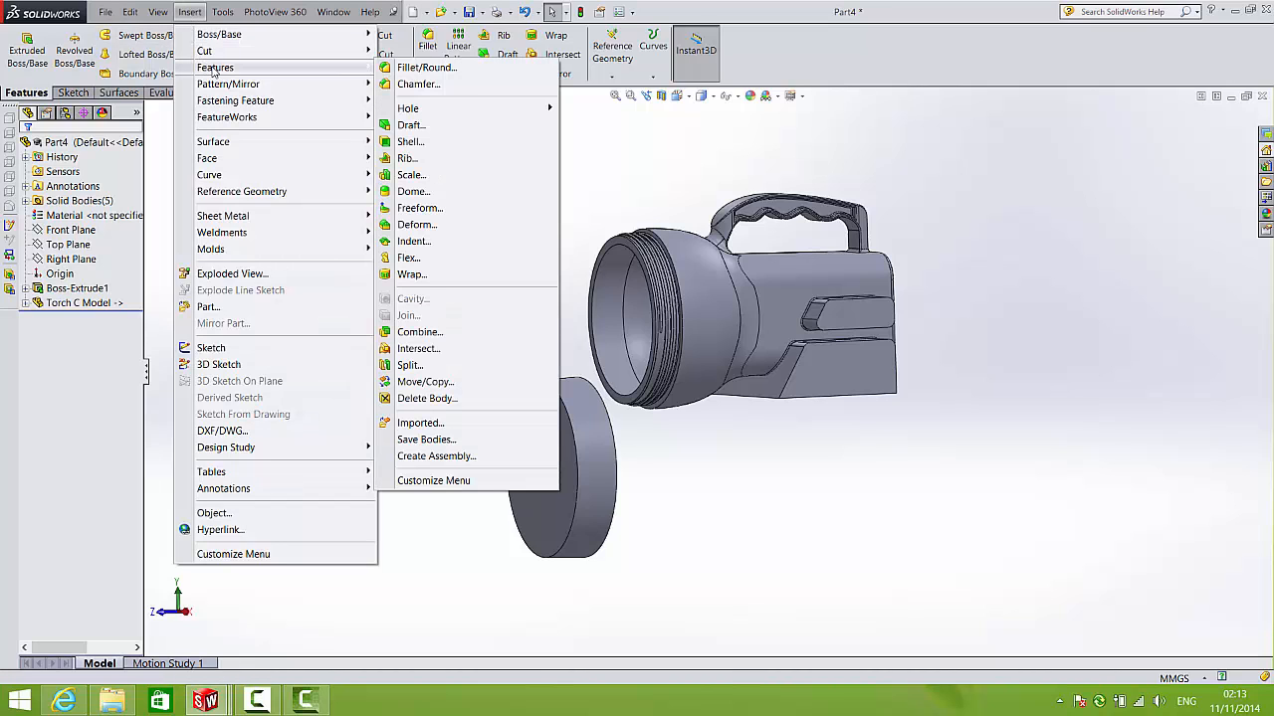
{"action": "left_click", "coordinate": [425, 381]}
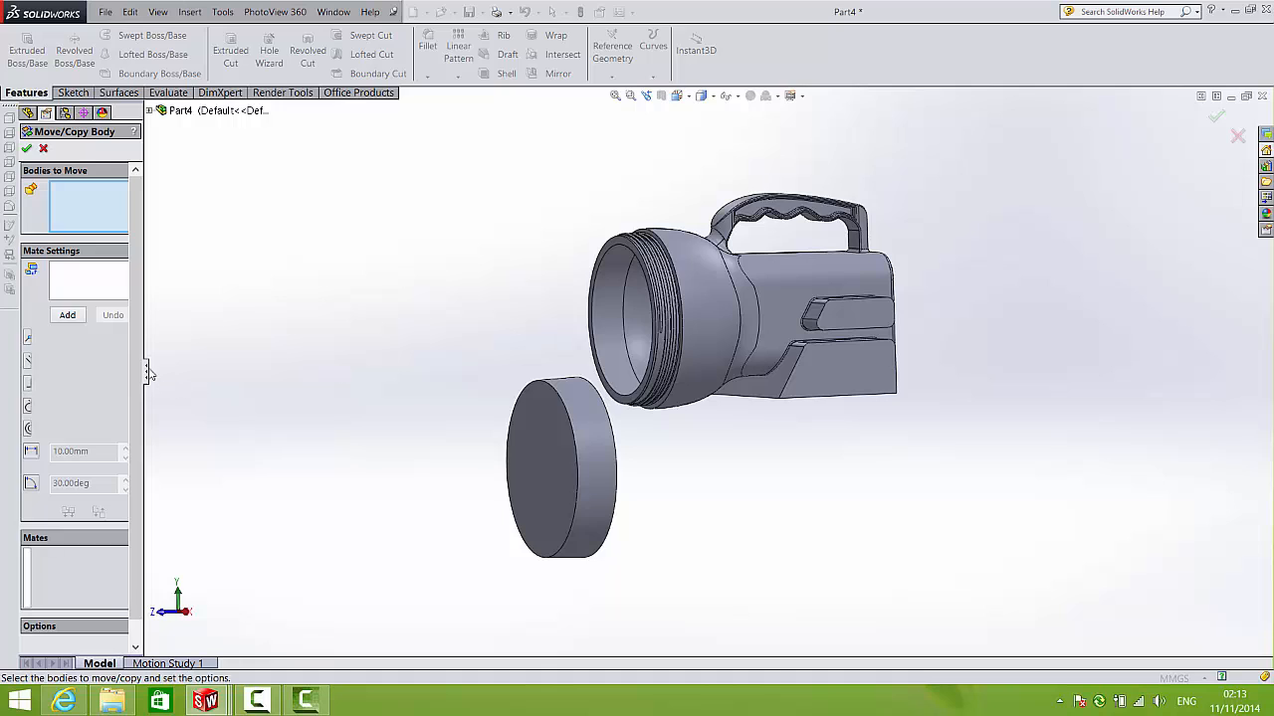
{"action": "left_click_drag", "start_coordinate": [150, 373], "coordinate": [291, 375]}
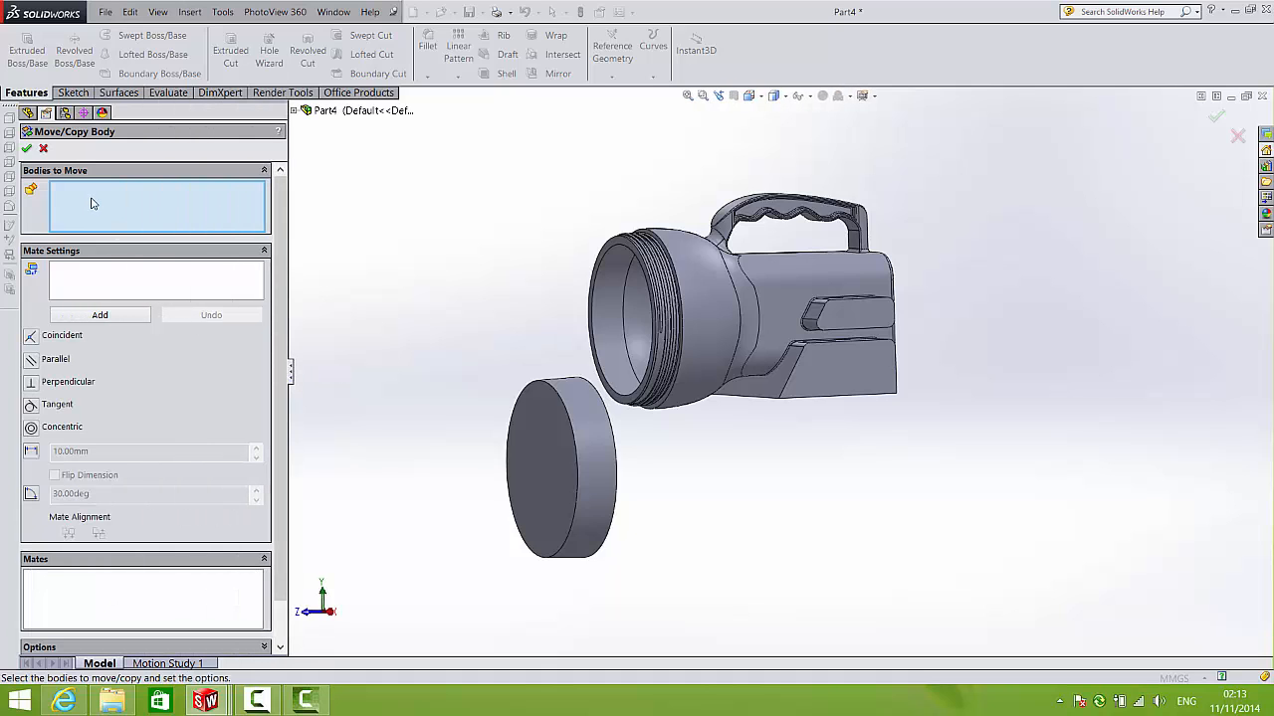
{"action": "left_click", "coordinate": [552, 435]}
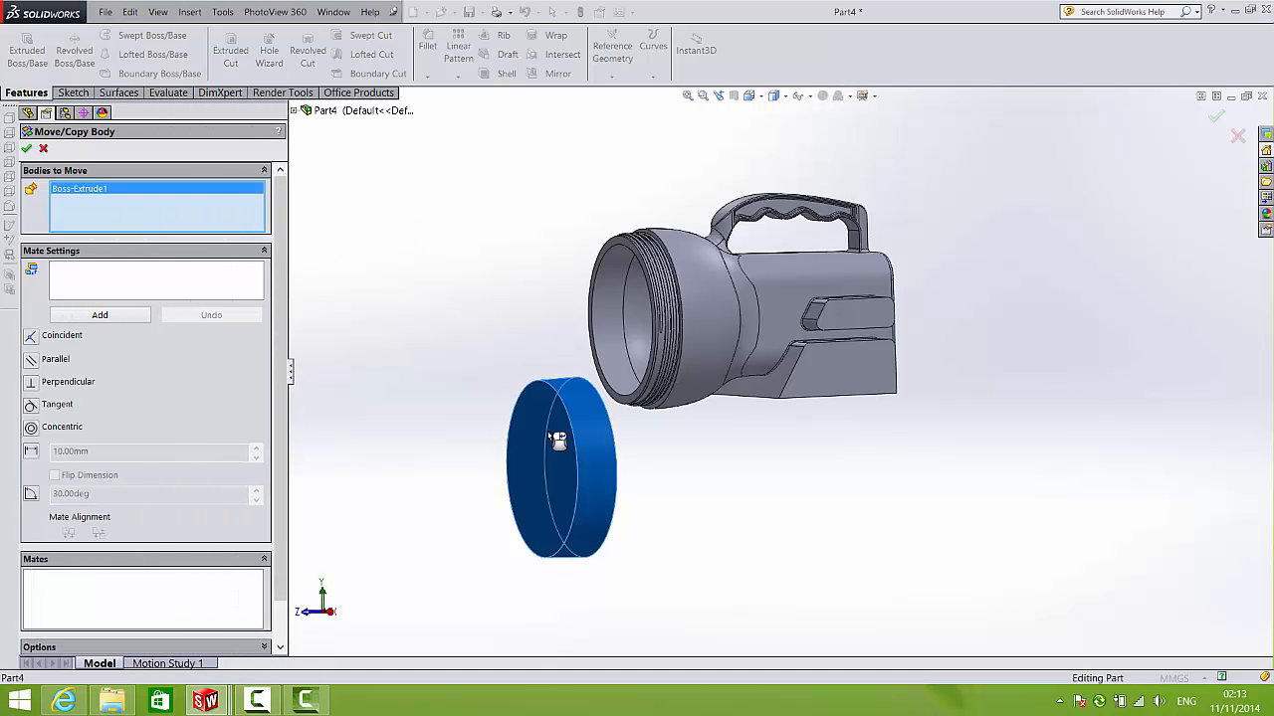
{"action": "left_click", "coordinate": [80, 281]}
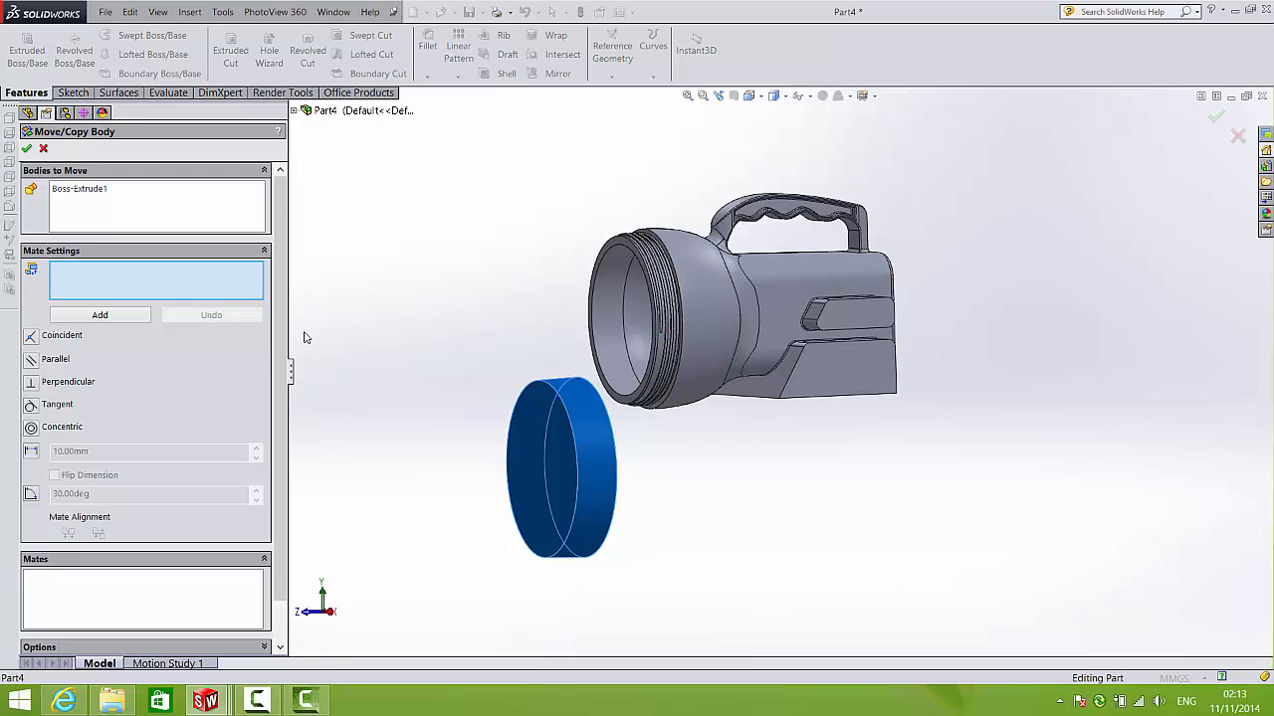
{"action": "scroll", "coordinate": [285, 349], "scroll_direction": "down", "scroll_amount": 2}
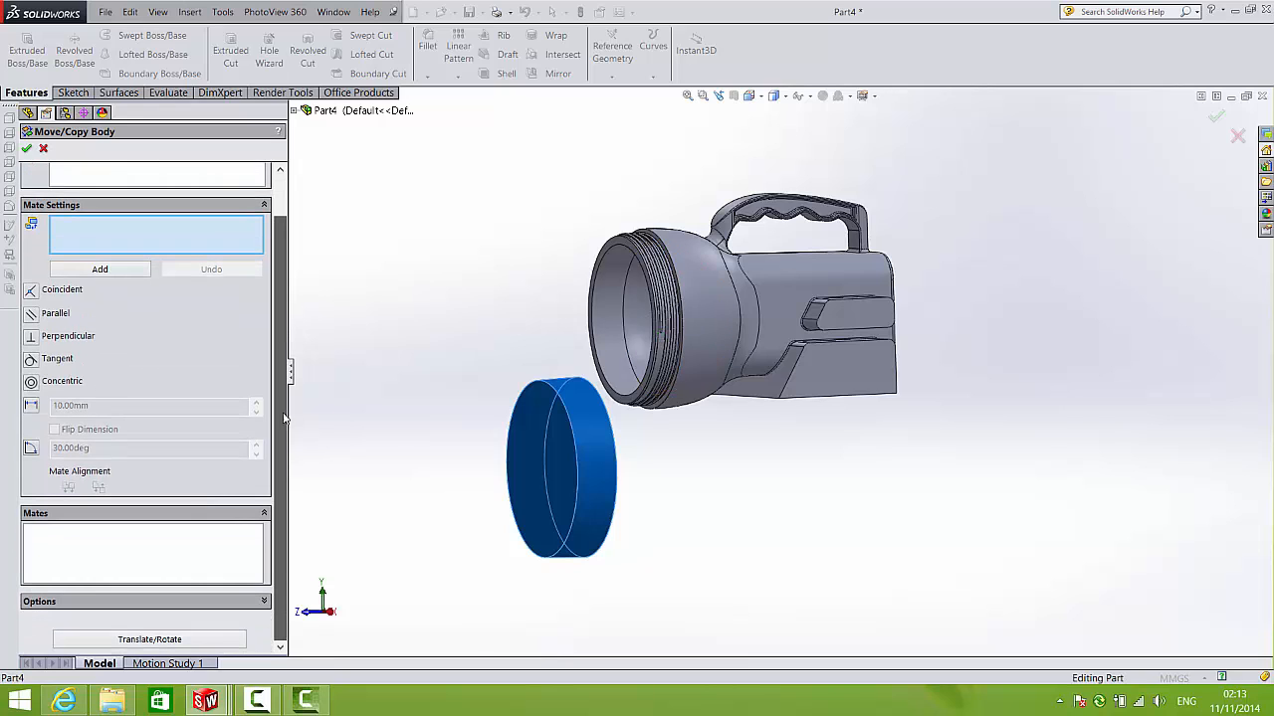
{"action": "left_click", "coordinate": [173, 642]}
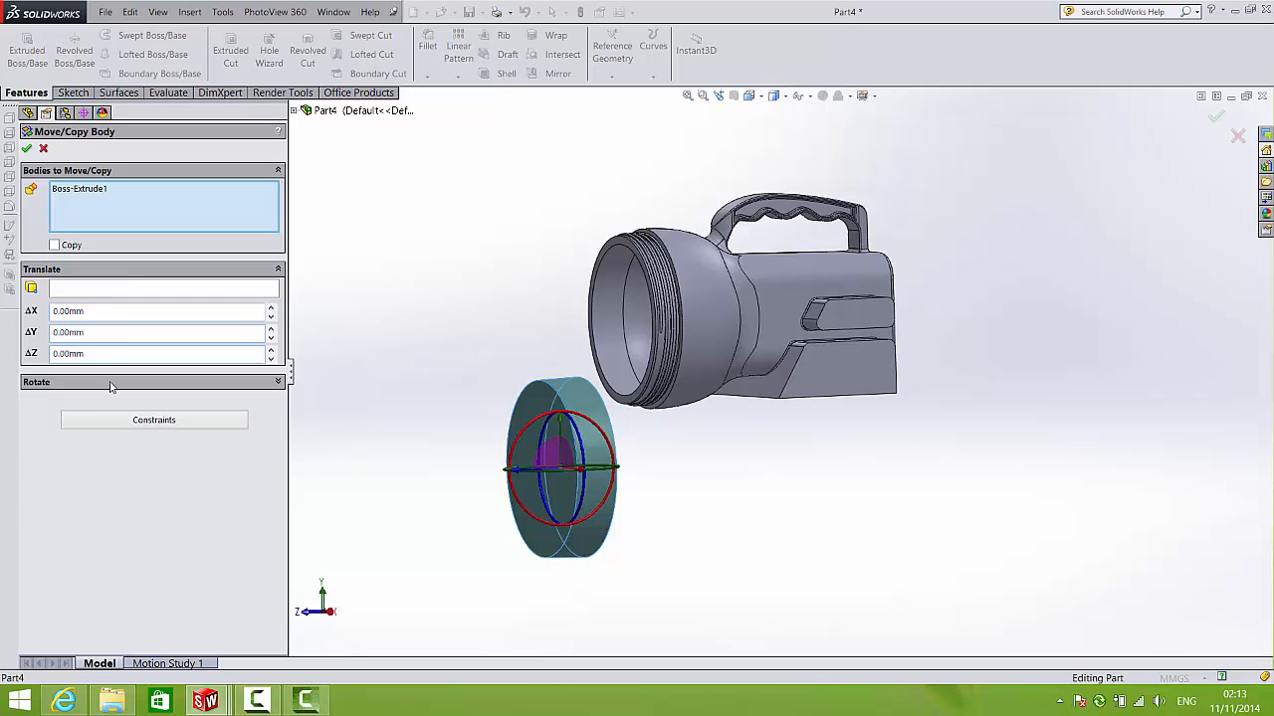
{"action": "left_click", "coordinate": [154, 420]}
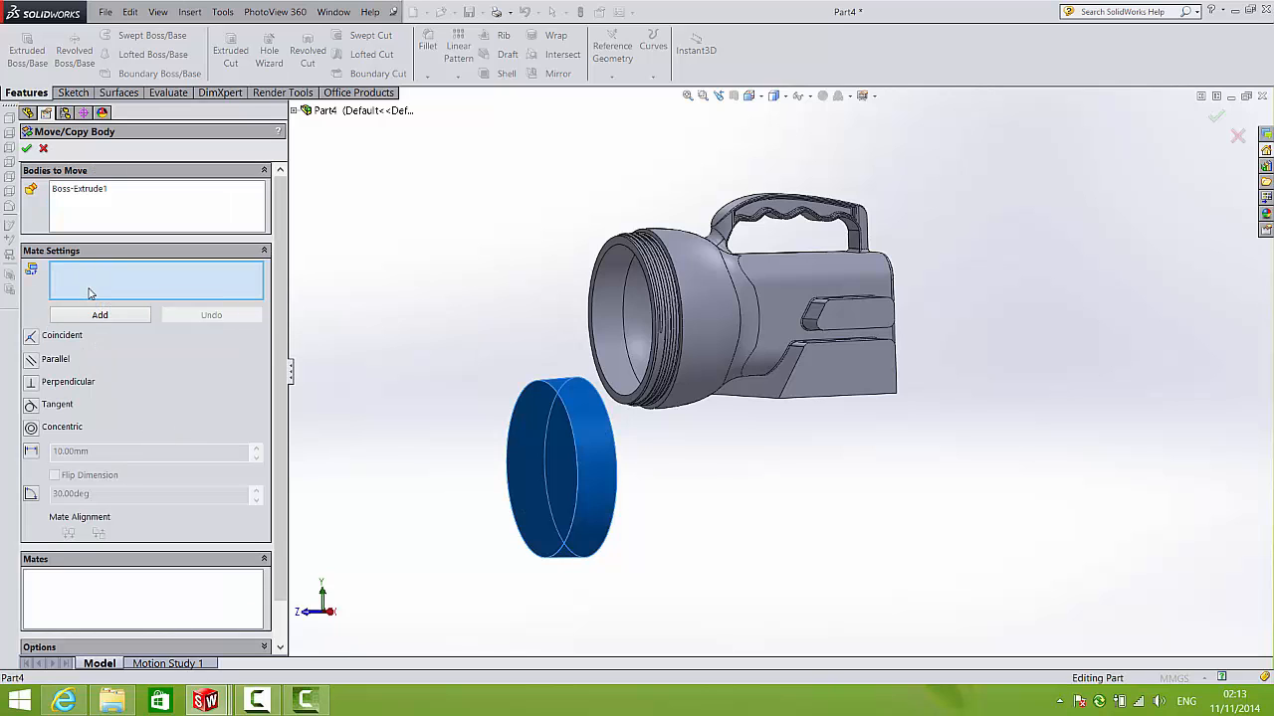
- Mate the disc's back face coincident with the torch's flat shoulder face behind the threads and accept the body move
{"action": "scroll", "coordinate": [627, 271], "scroll_direction": "down", "scroll_amount": 5}
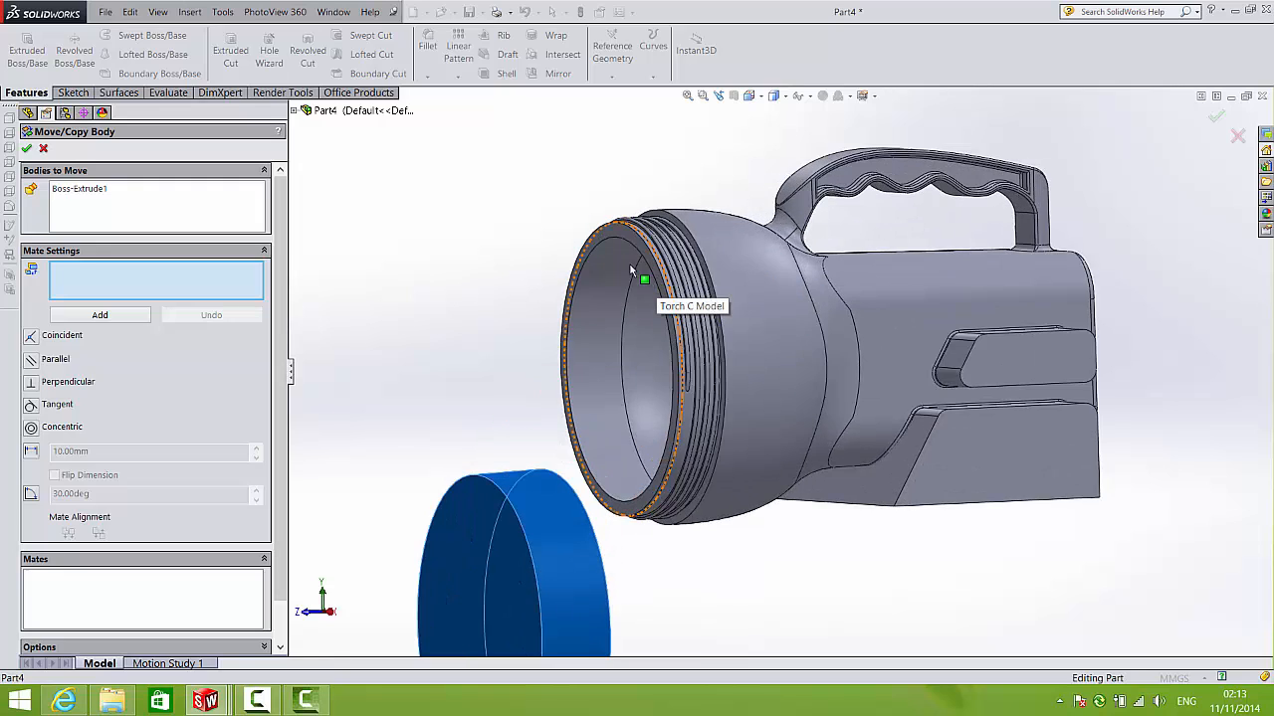
{"action": "scroll", "coordinate": [637, 271], "scroll_direction": "up", "scroll_amount": 3}
{"action": "scroll", "coordinate": [792, 301], "scroll_direction": "down", "scroll_amount": 4}
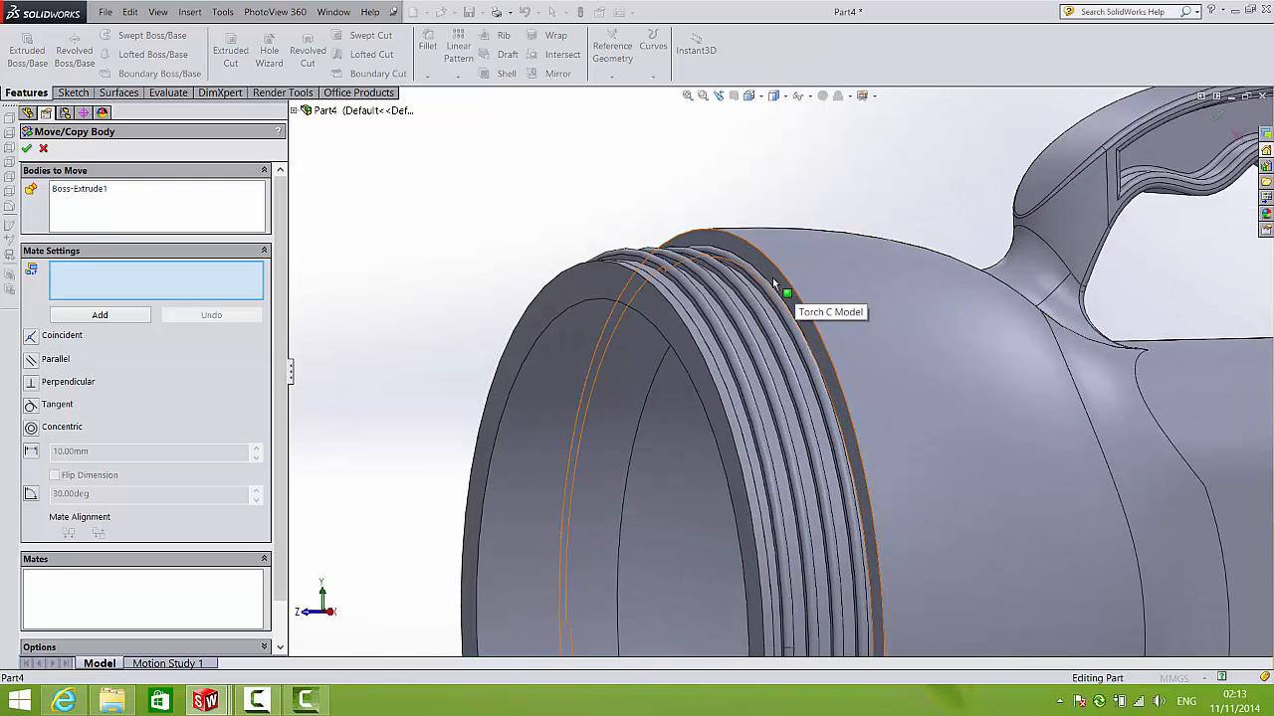
{"action": "left_click", "coordinate": [772, 276]}
{"action": "scroll", "coordinate": [772, 274], "scroll_direction": "up", "scroll_amount": 6}
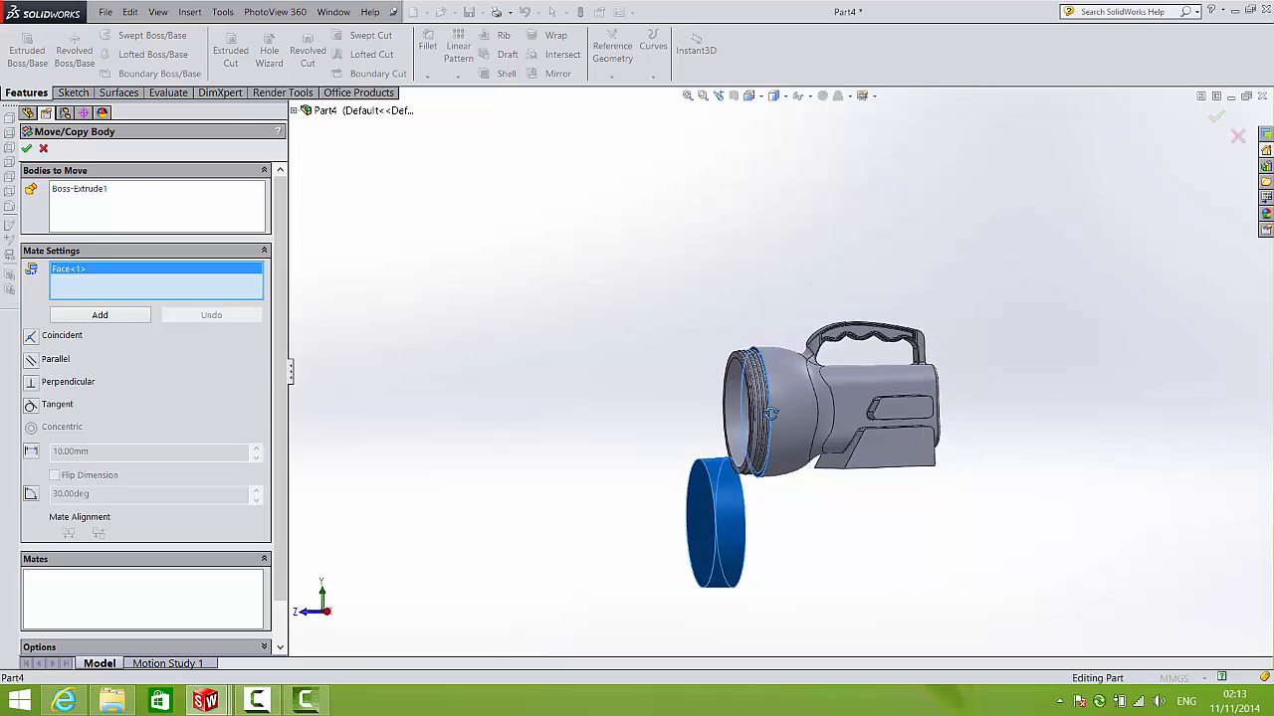
{"action": "scroll", "coordinate": [716, 423], "scroll_direction": "down", "scroll_amount": 2}
{"action": "left_click", "coordinate": [793, 500]}
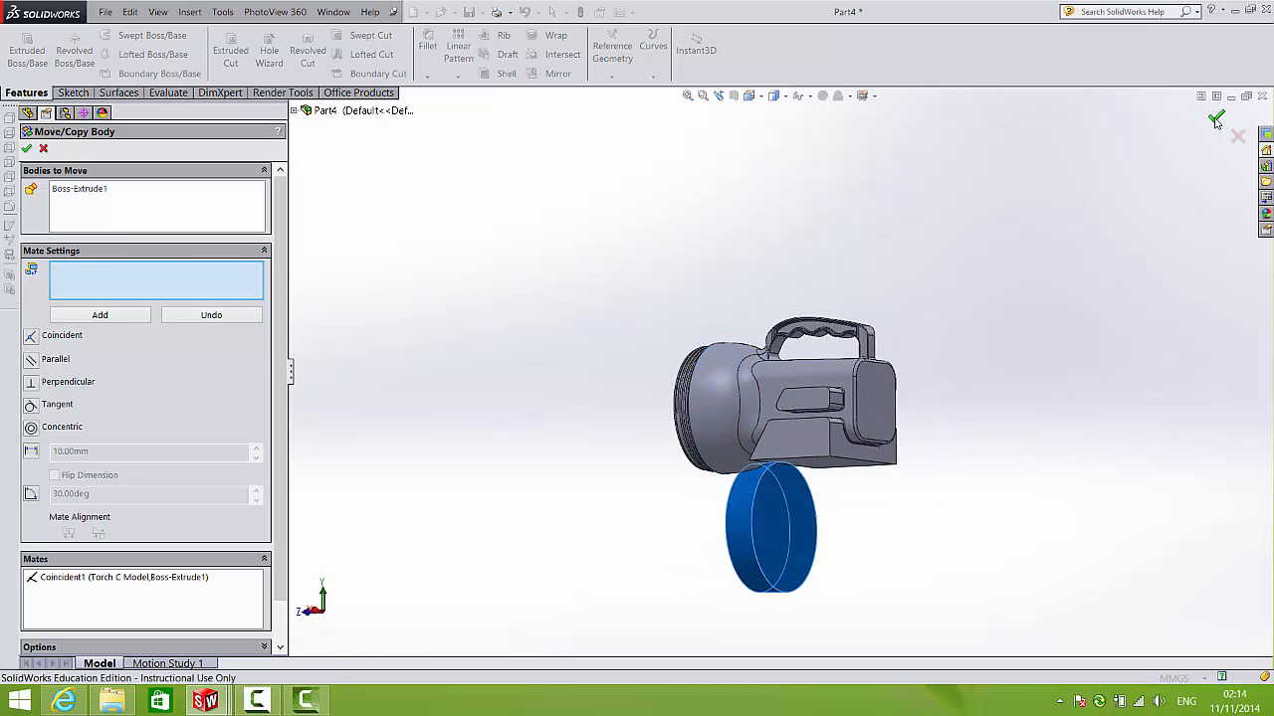
{"action": "middle_click_drag", "start_coordinate": [782, 427], "coordinate": [895, 443]}
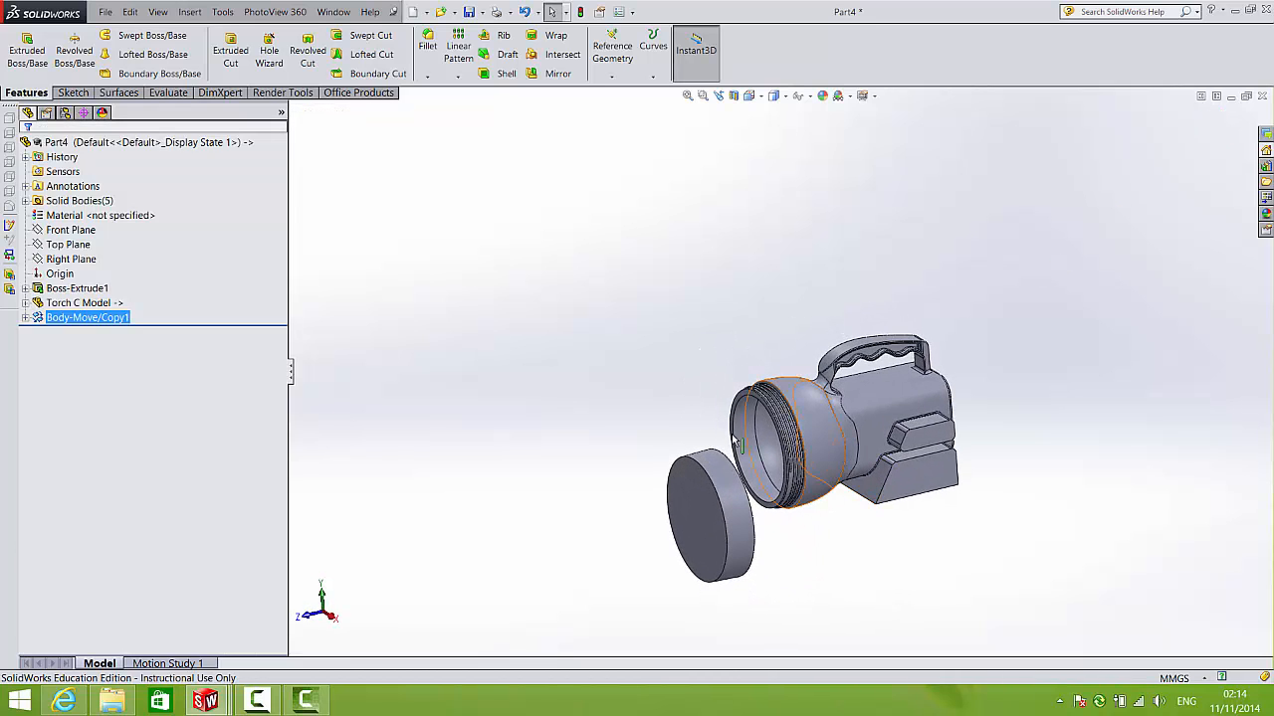
- Move the disc body again with a concentric mate between its back circular edge and the torch's threaded head
{"action": "left_click", "coordinate": [198, 13]}
{"action": "mouse_move", "coordinate": [211, 68]}
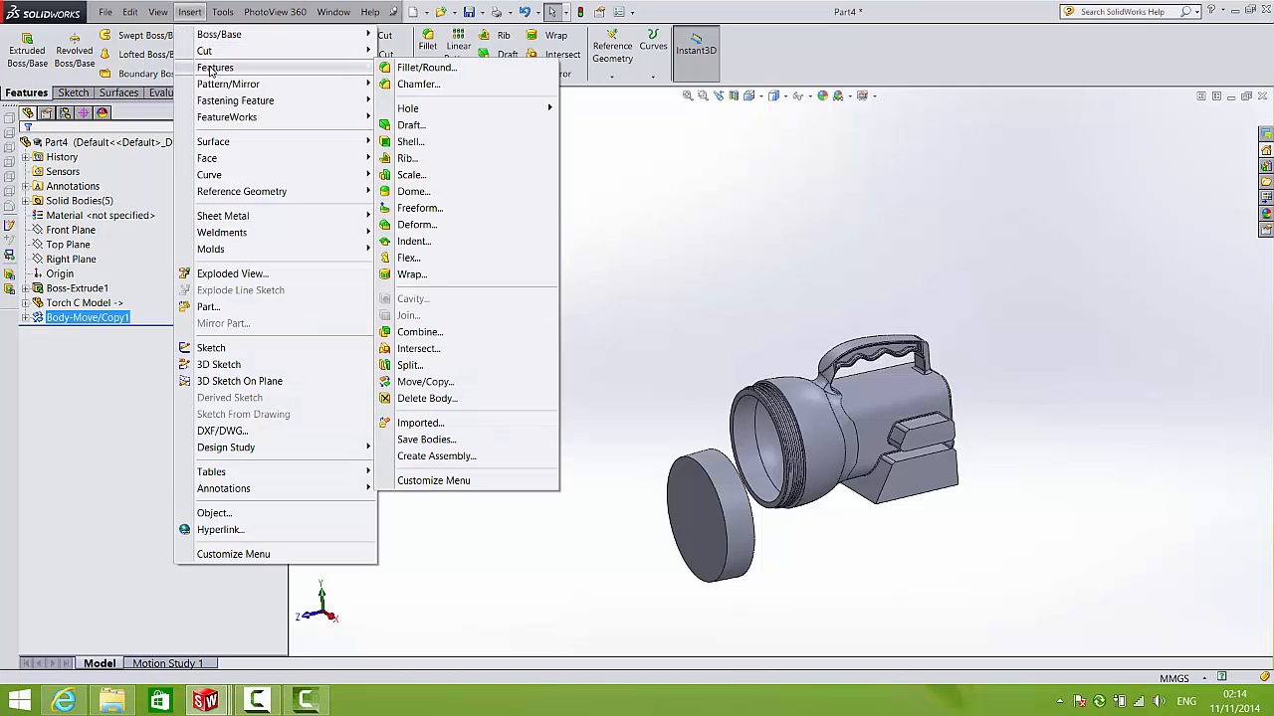
{"action": "left_click", "coordinate": [425, 381]}
{"action": "scroll", "coordinate": [728, 505], "scroll_direction": "down", "scroll_amount": 2}
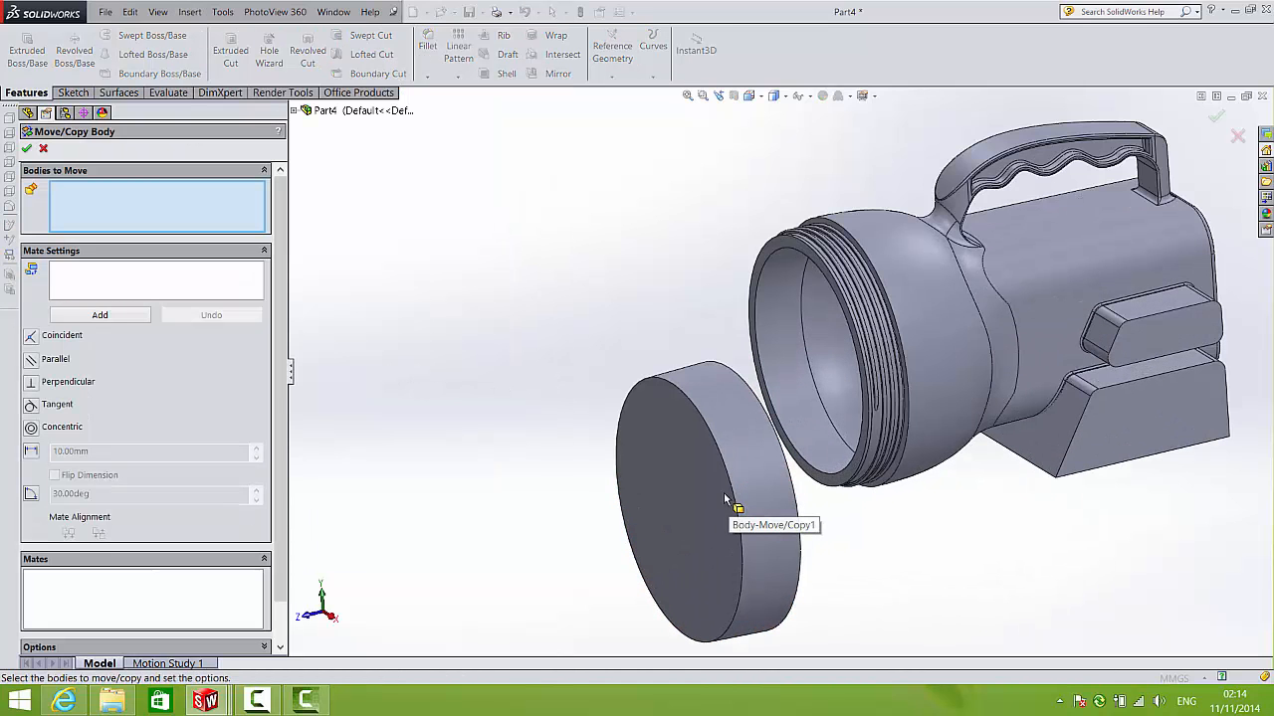
{"action": "left_click", "coordinate": [716, 443]}
{"action": "left_click", "coordinate": [209, 279]}
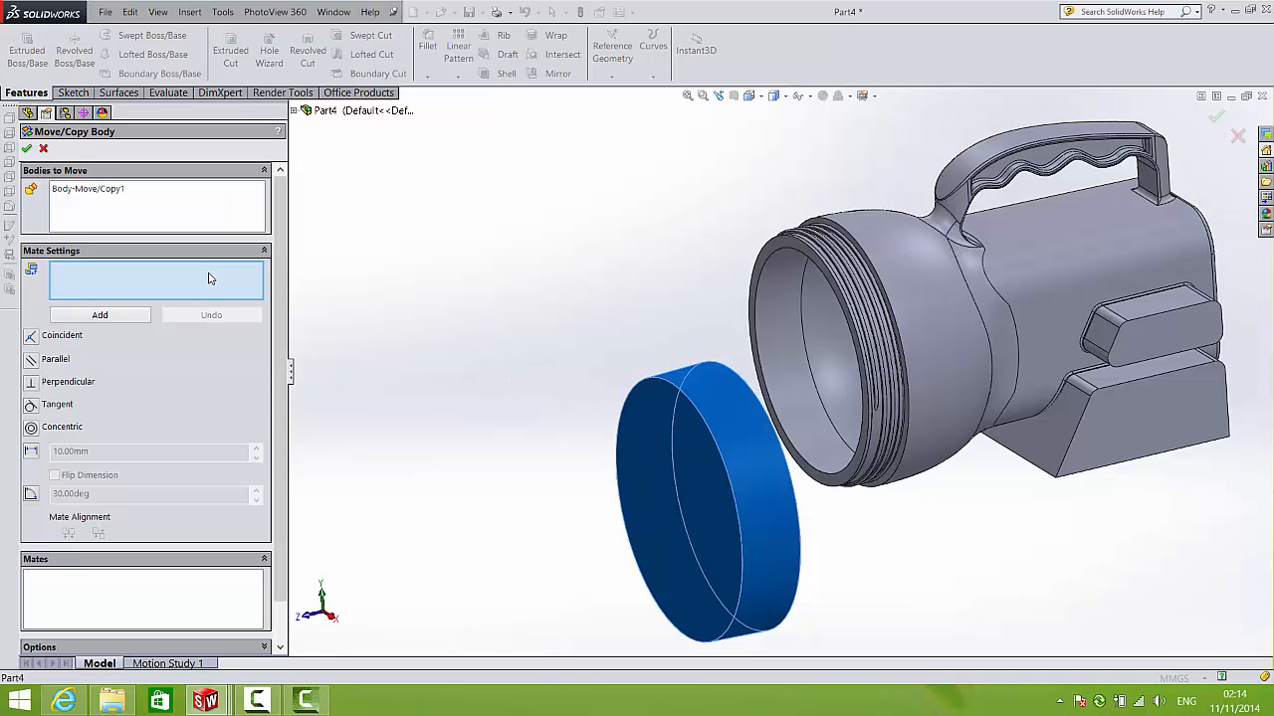
{"action": "left_click", "coordinate": [729, 369]}
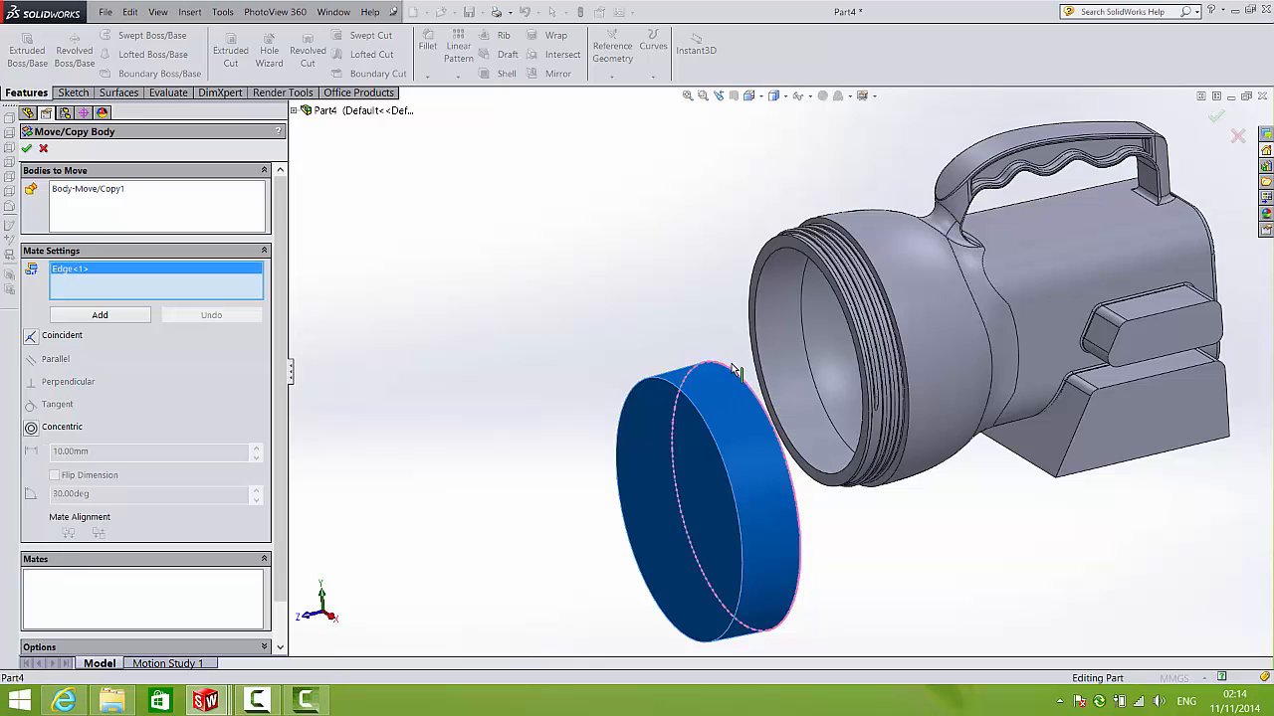
{"action": "left_click", "coordinate": [837, 228]}
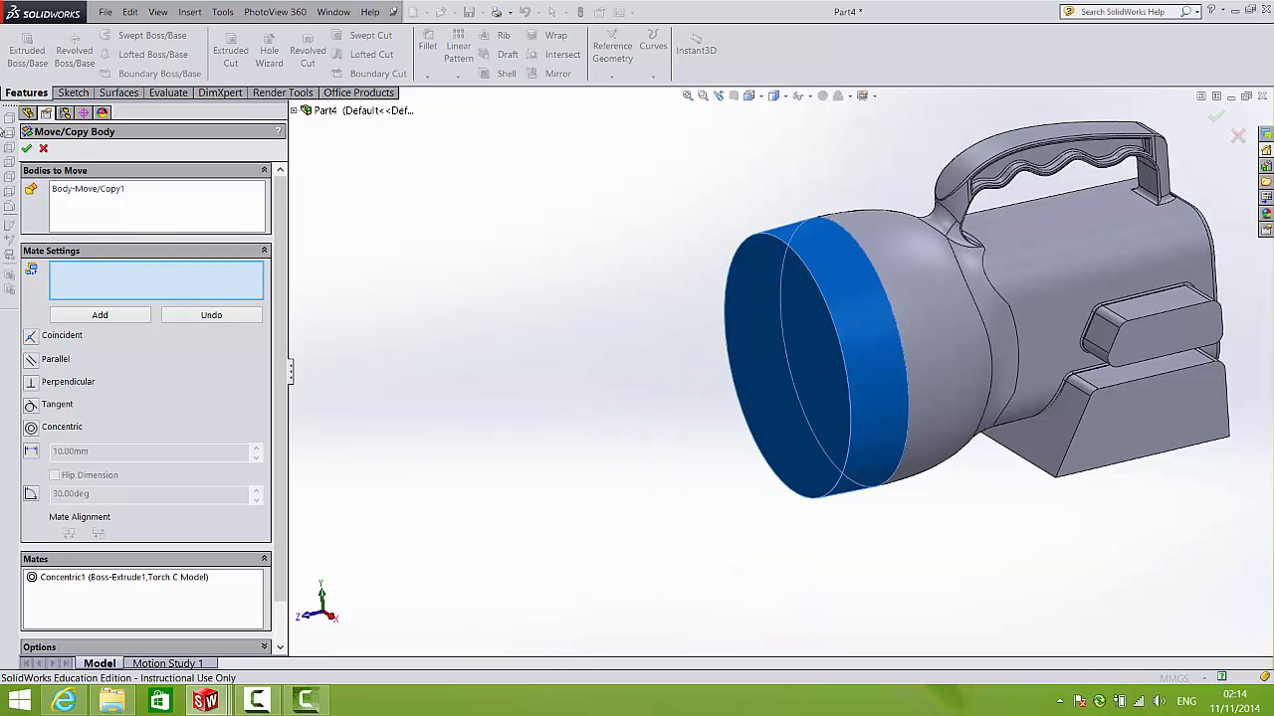
{"action": "left_click", "coordinate": [28, 149]}
{"action": "left_click_drag", "start_coordinate": [291, 372], "coordinate": [180, 372]}
{"action": "scroll", "coordinate": [713, 358], "scroll_direction": "up", "scroll_amount": 3}
{"action": "scroll", "coordinate": [981, 341], "scroll_direction": "down", "scroll_amount": 3}
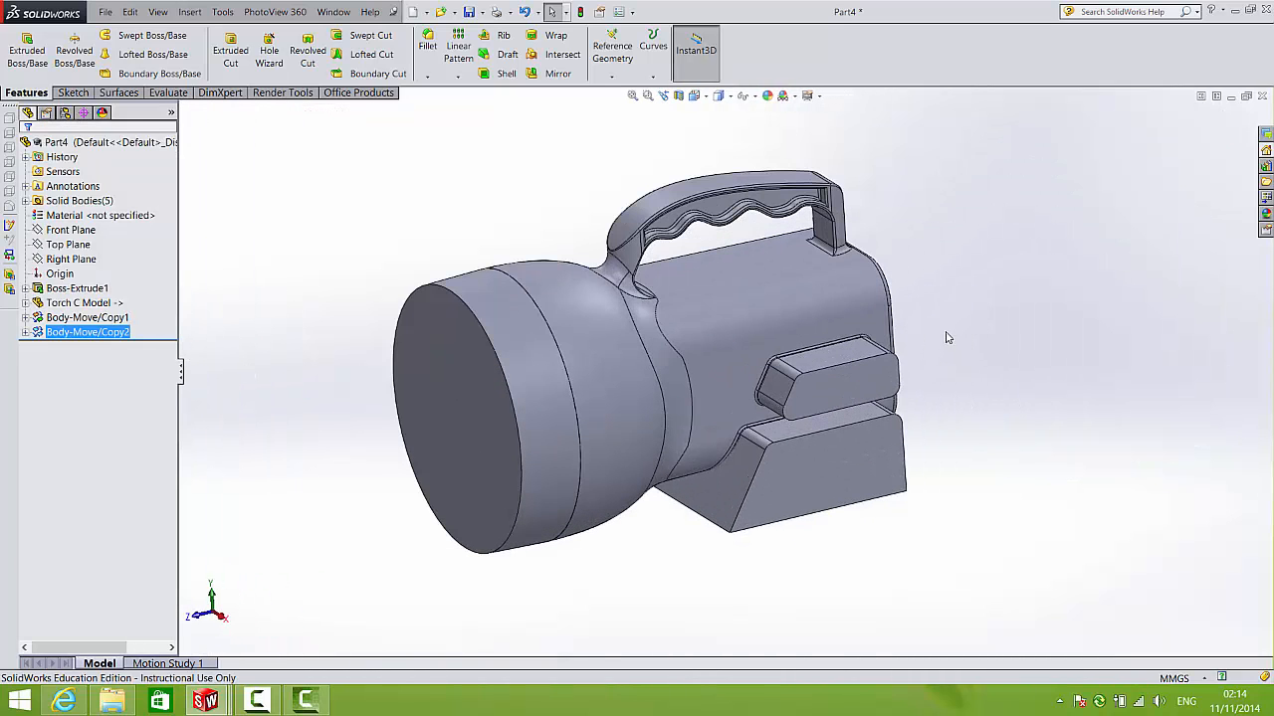
- Set up a Combine operation of type Subtract with the moved disc as the main body
{"action": "middle_click_drag", "start_coordinate": [889, 350], "coordinate": [637, 371]}
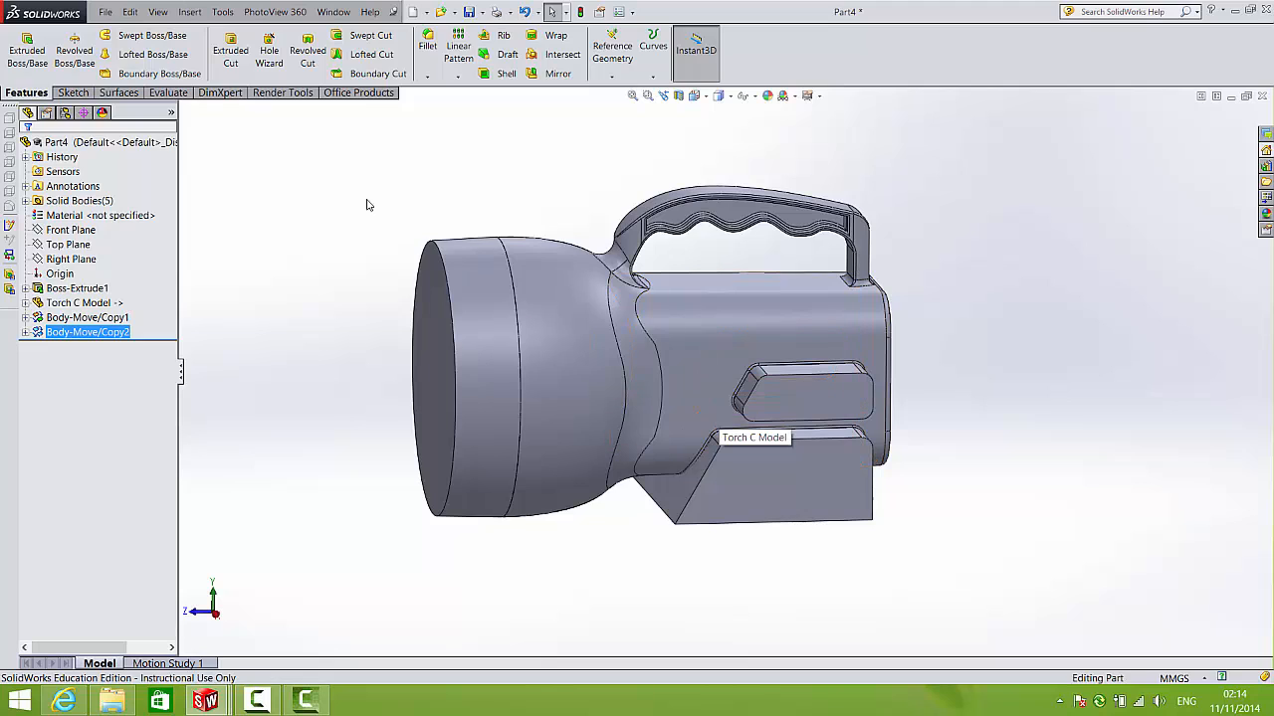
{"action": "left_click", "coordinate": [198, 15]}
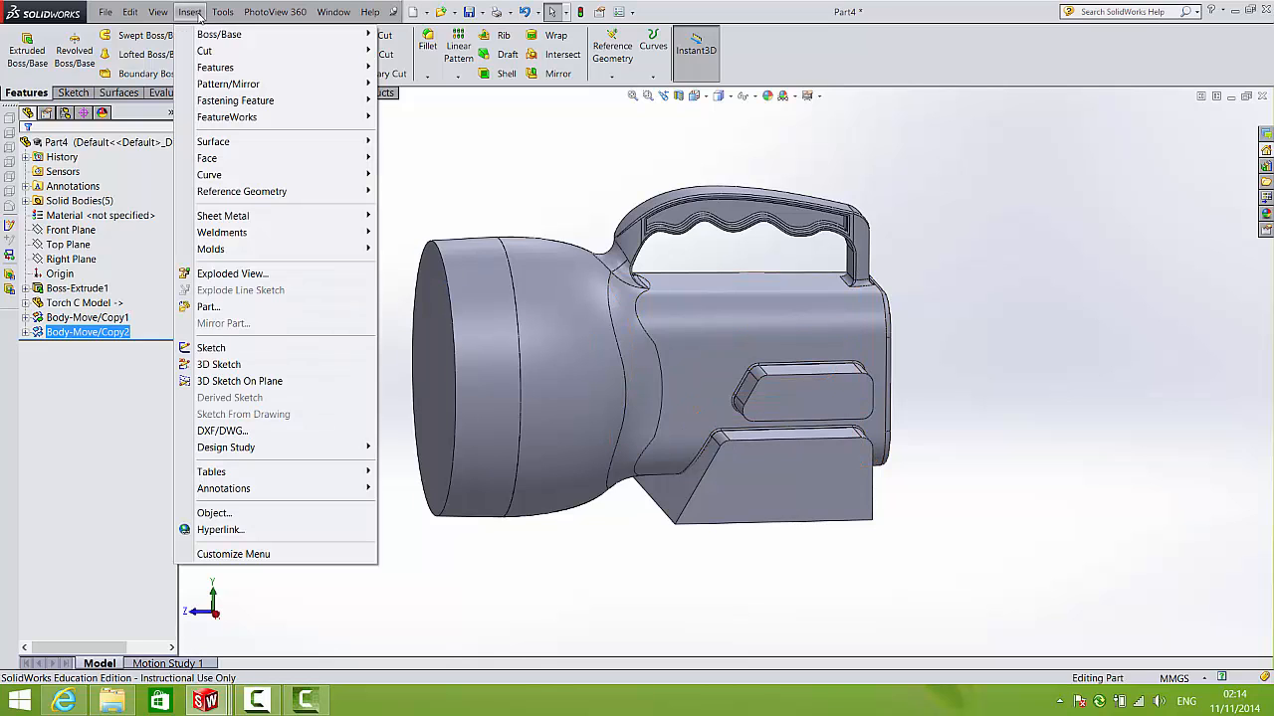
{"action": "mouse_move", "coordinate": [216, 72]}
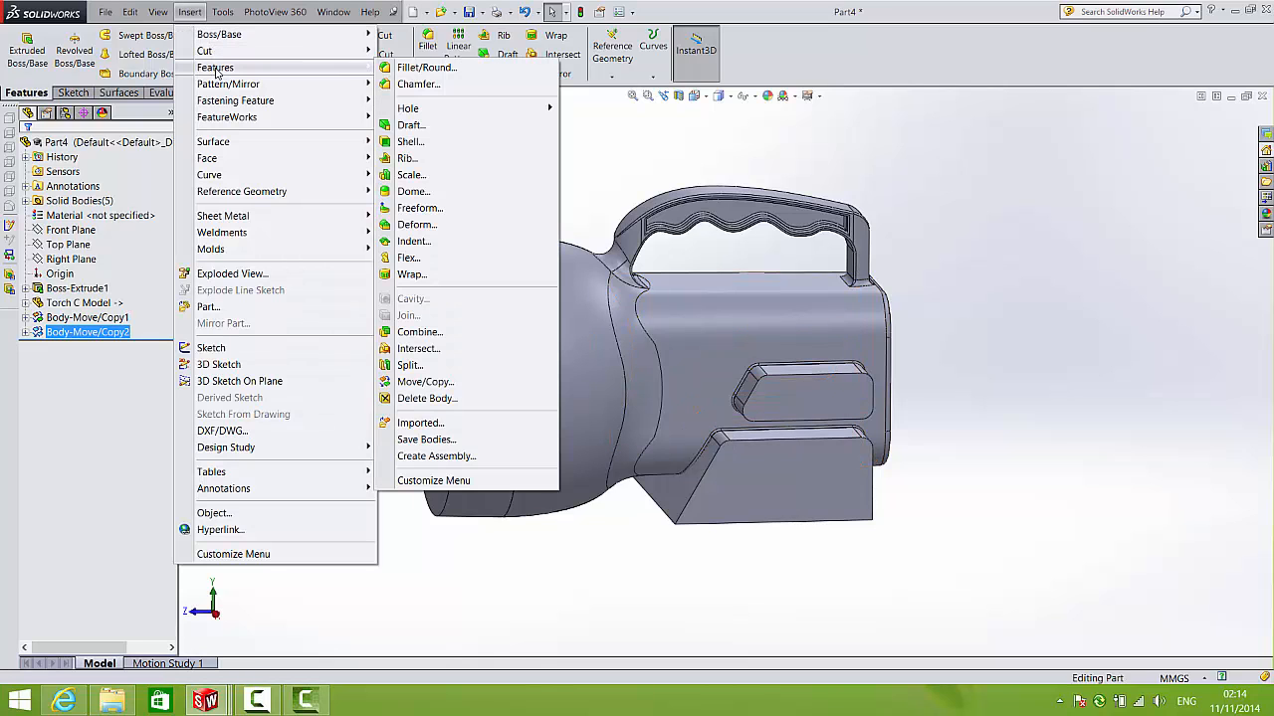
{"action": "left_click", "coordinate": [445, 330]}
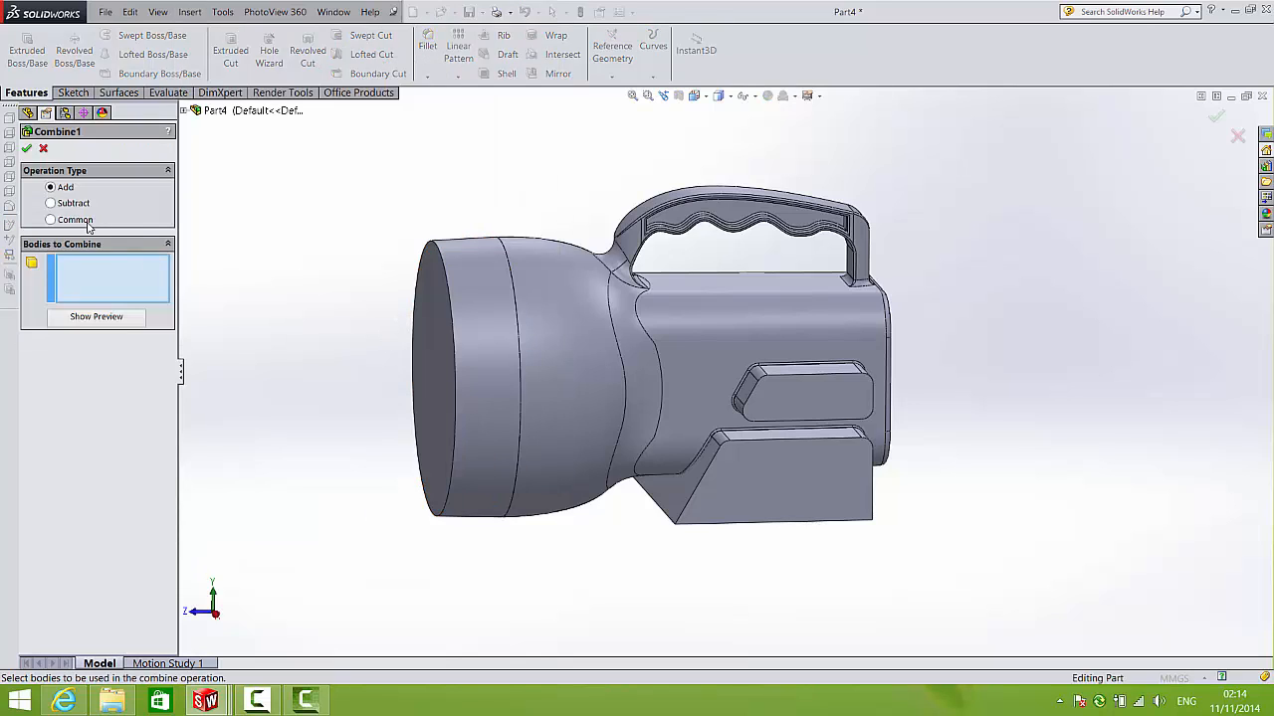
{"action": "left_click", "coordinate": [51, 204]}
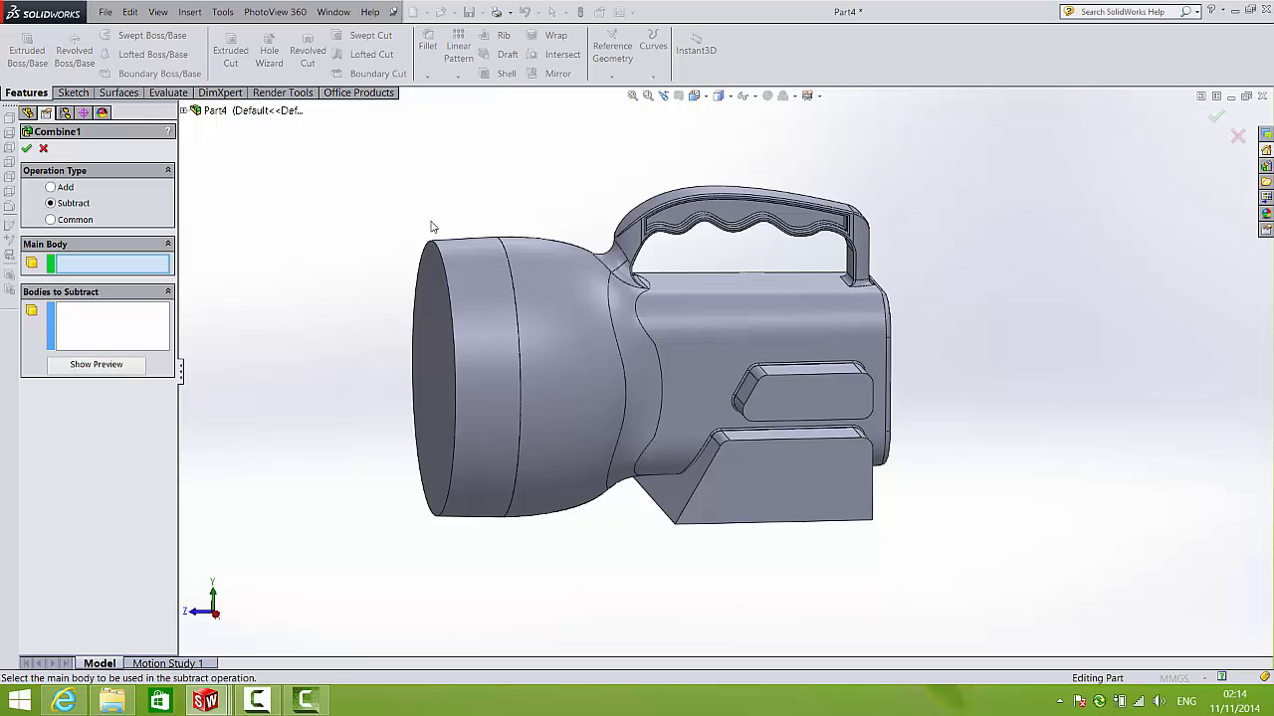
{"action": "left_click", "coordinate": [447, 258]}
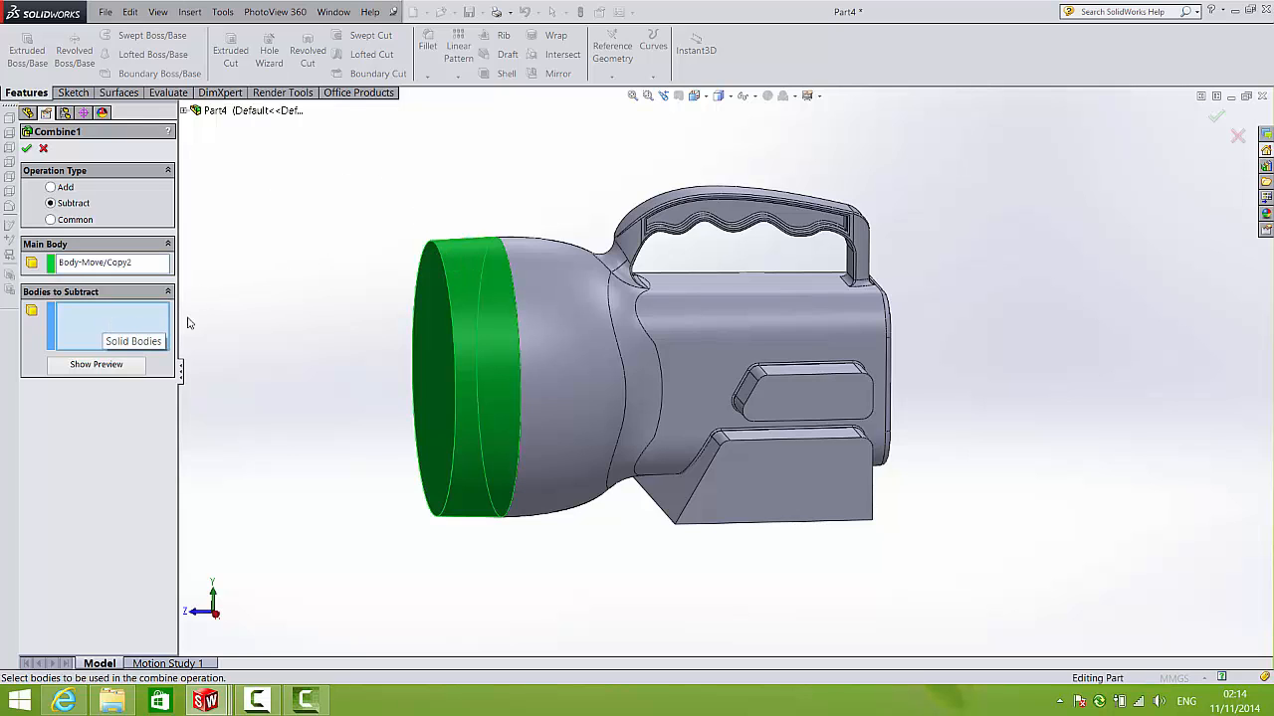
- Choose all four Torch C Model bodies, including the enclosed inner one, as the bodies to subtract and accept the Combine
{"action": "left_click", "coordinate": [717, 337]}
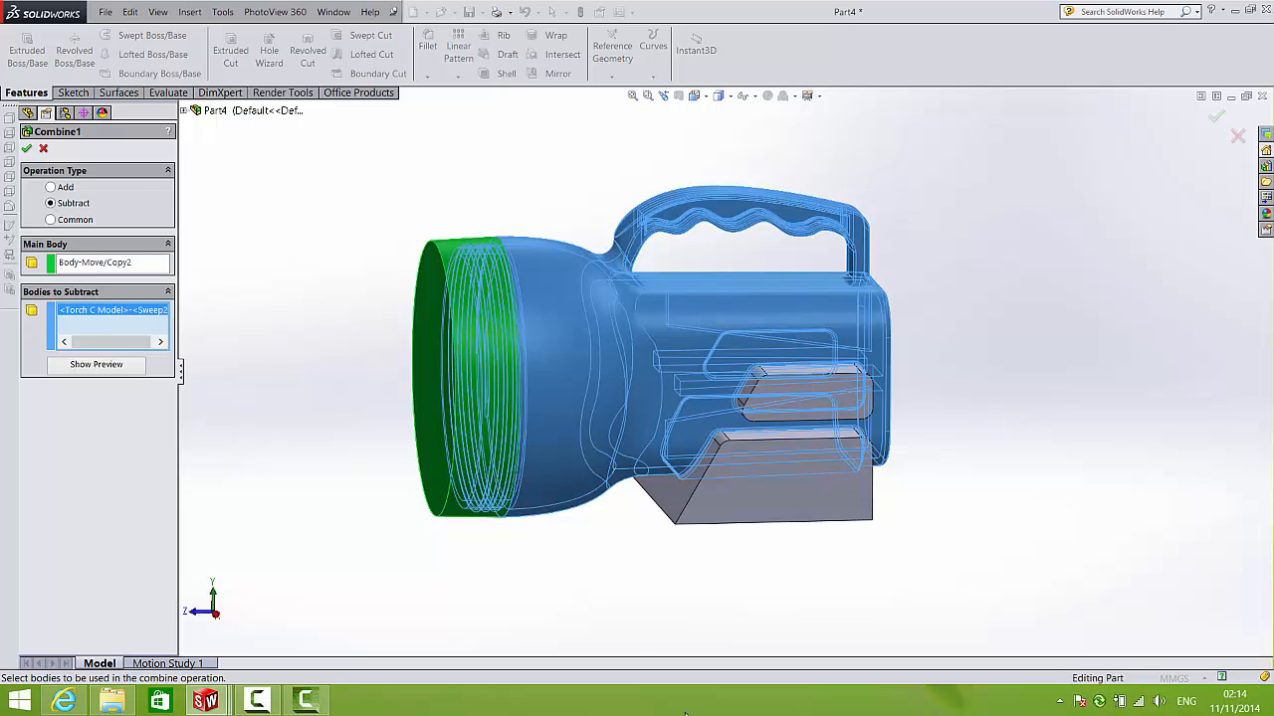
{"action": "left_click", "coordinate": [738, 521]}
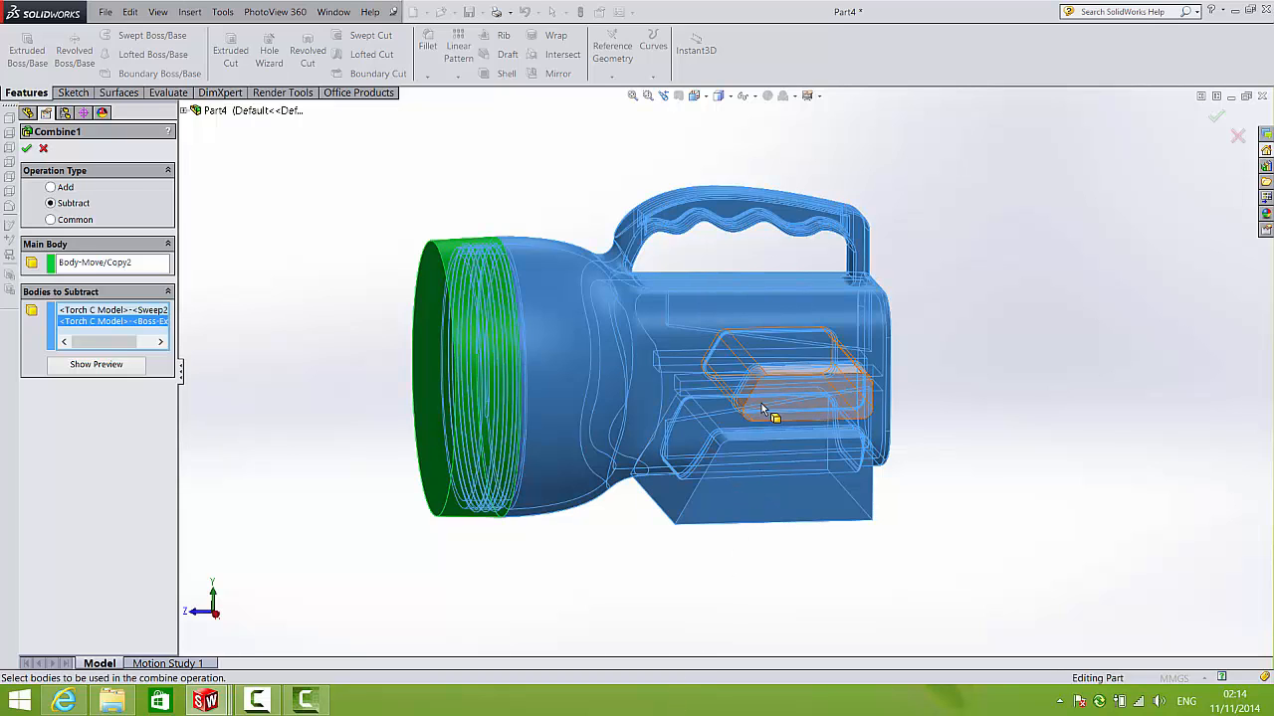
{"action": "left_click", "coordinate": [763, 410]}
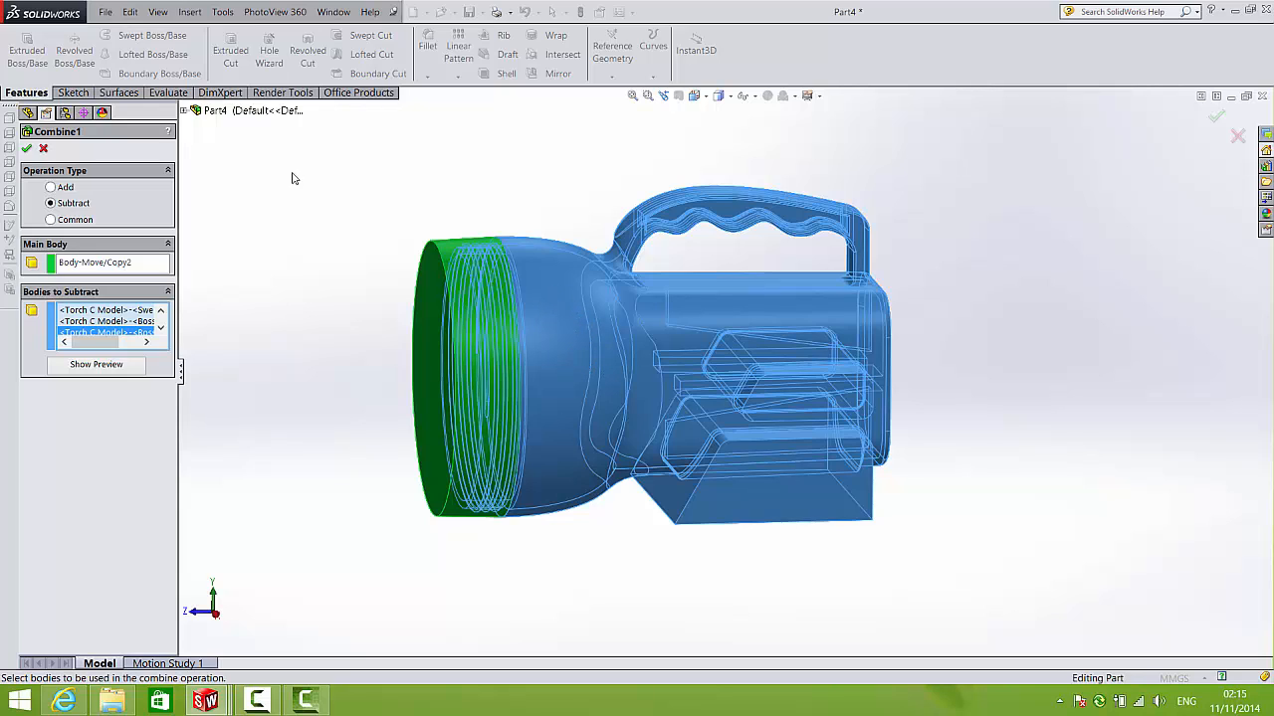
{"action": "left_click", "coordinate": [184, 113]}
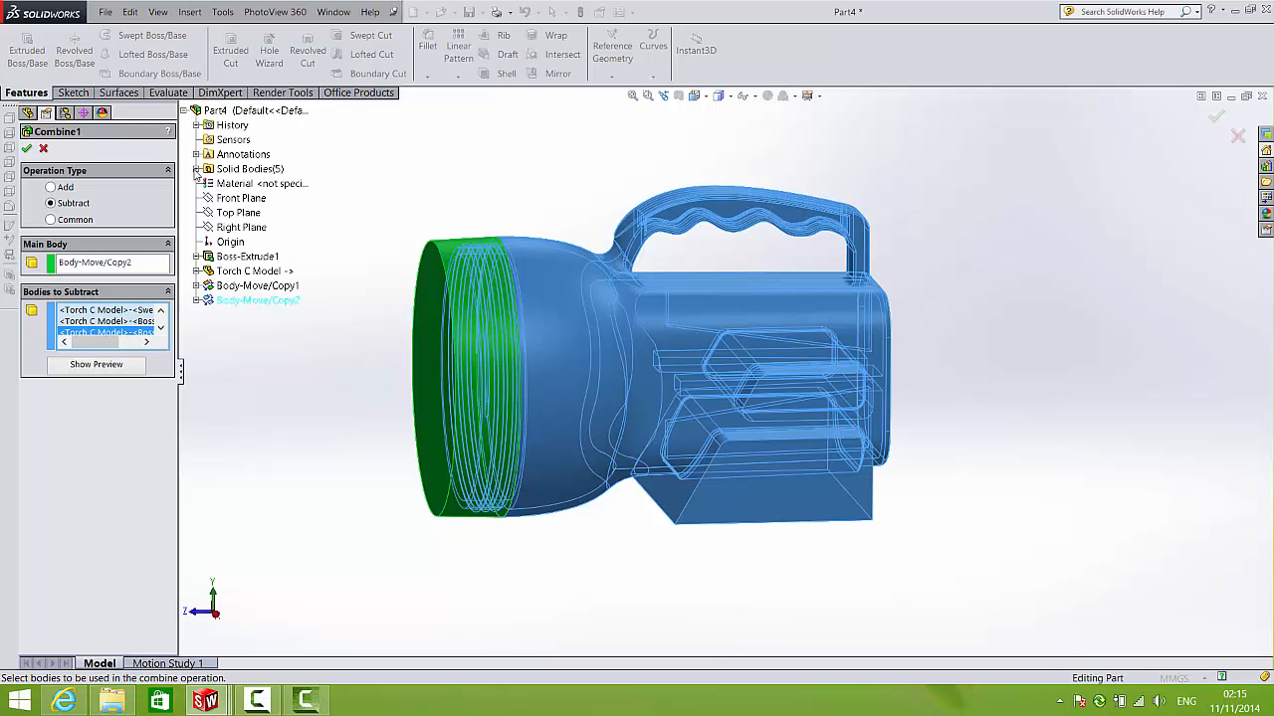
{"action": "left_click", "coordinate": [196, 169]}
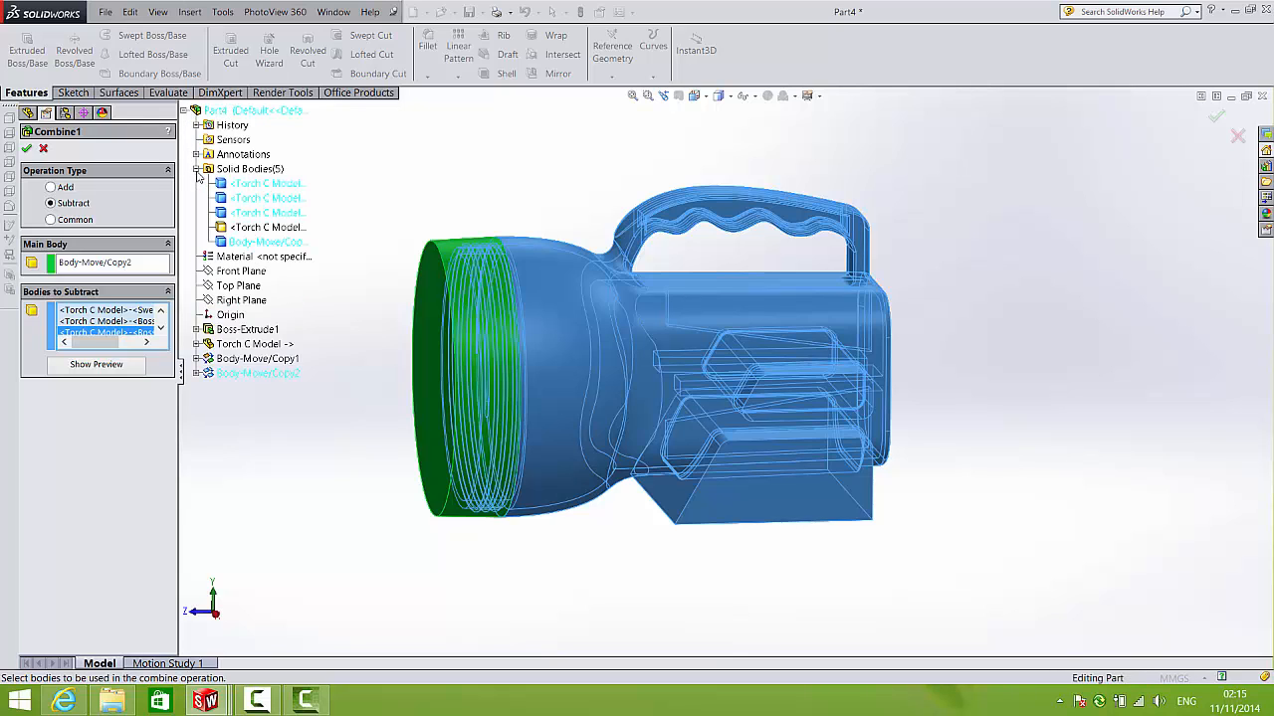
{"action": "left_click", "coordinate": [284, 228]}
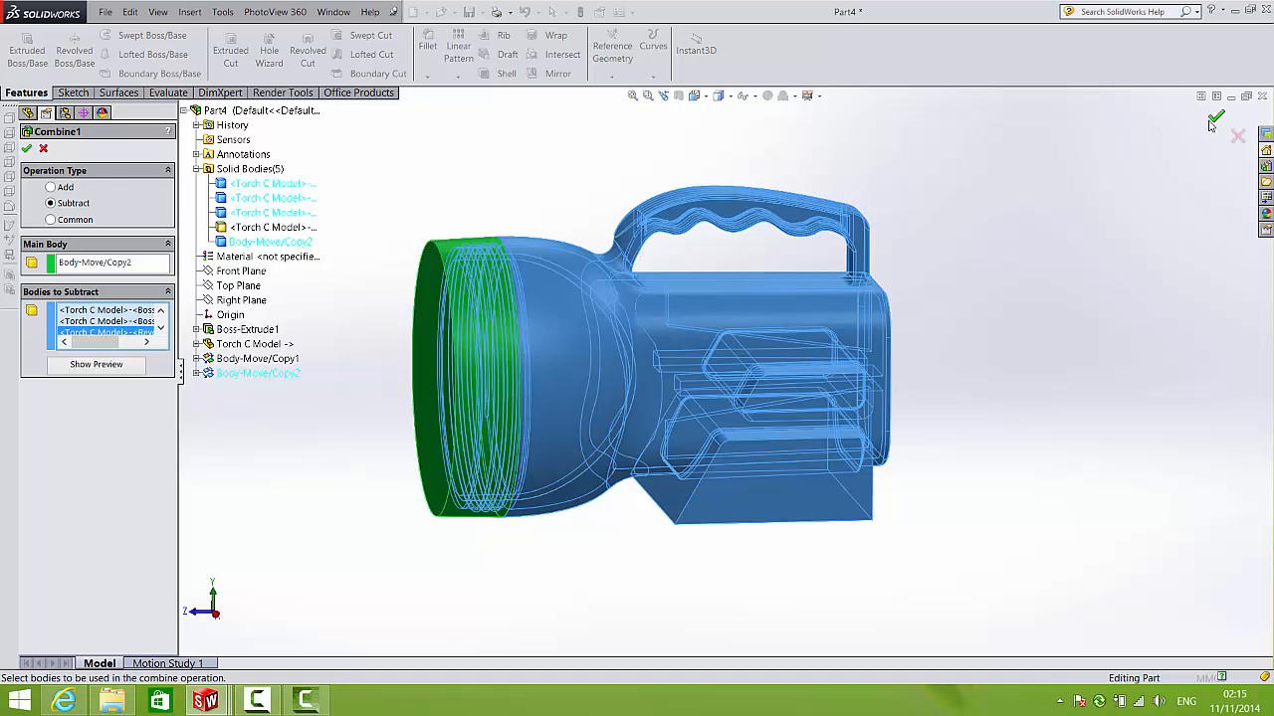
{"action": "left_click", "coordinate": [1213, 120]}
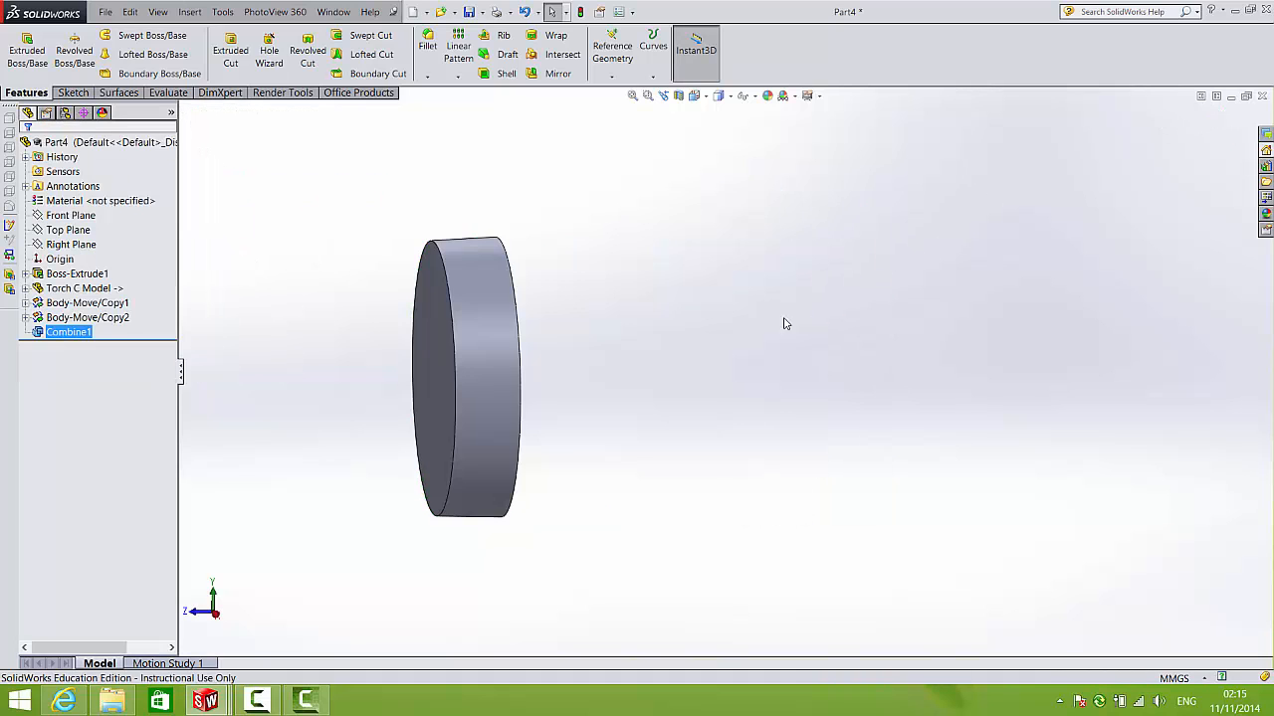
- Sketch a 63 mm radius circle on the lid's flat inner face, centred on it and matching the face's edge
{"action": "middle_click_drag", "start_coordinate": [785, 322], "coordinate": [677, 355]}
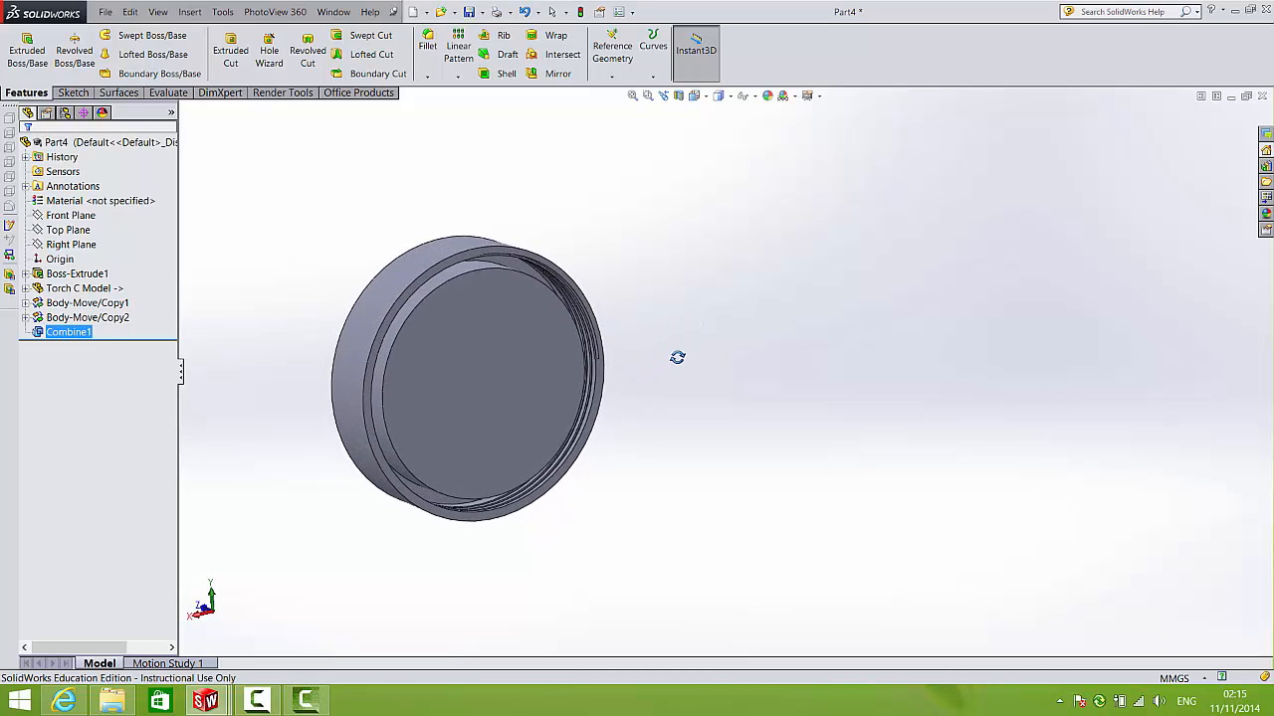
{"action": "scroll", "coordinate": [590, 347], "scroll_direction": "down", "scroll_amount": 4}
{"action": "middle_click_drag", "start_coordinate": [590, 346], "coordinate": [619, 376]}
{"action": "scroll", "coordinate": [554, 309], "scroll_direction": "up", "scroll_amount": 5}
{"action": "scroll", "coordinate": [570, 336], "scroll_direction": "down", "scroll_amount": 3}
{"action": "left_click", "coordinate": [84, 92]}
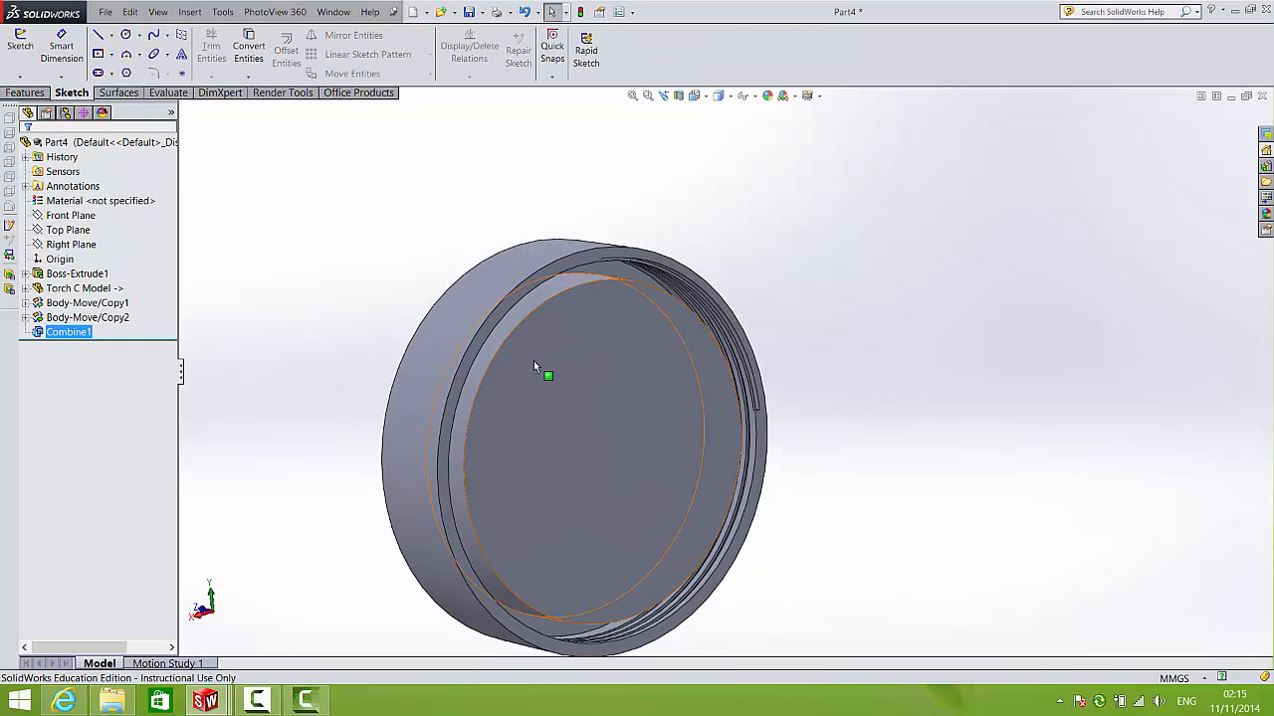
{"action": "left_click", "coordinate": [536, 362]}
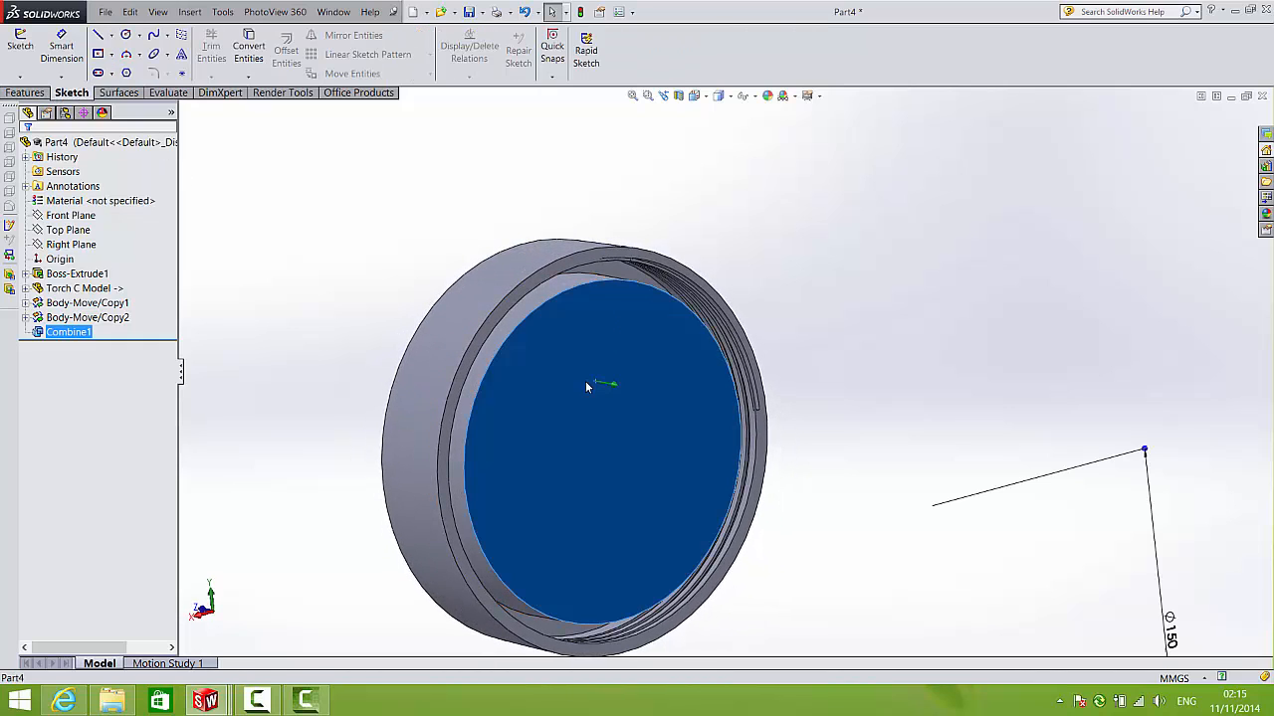
{"action": "left_click", "coordinate": [126, 34]}
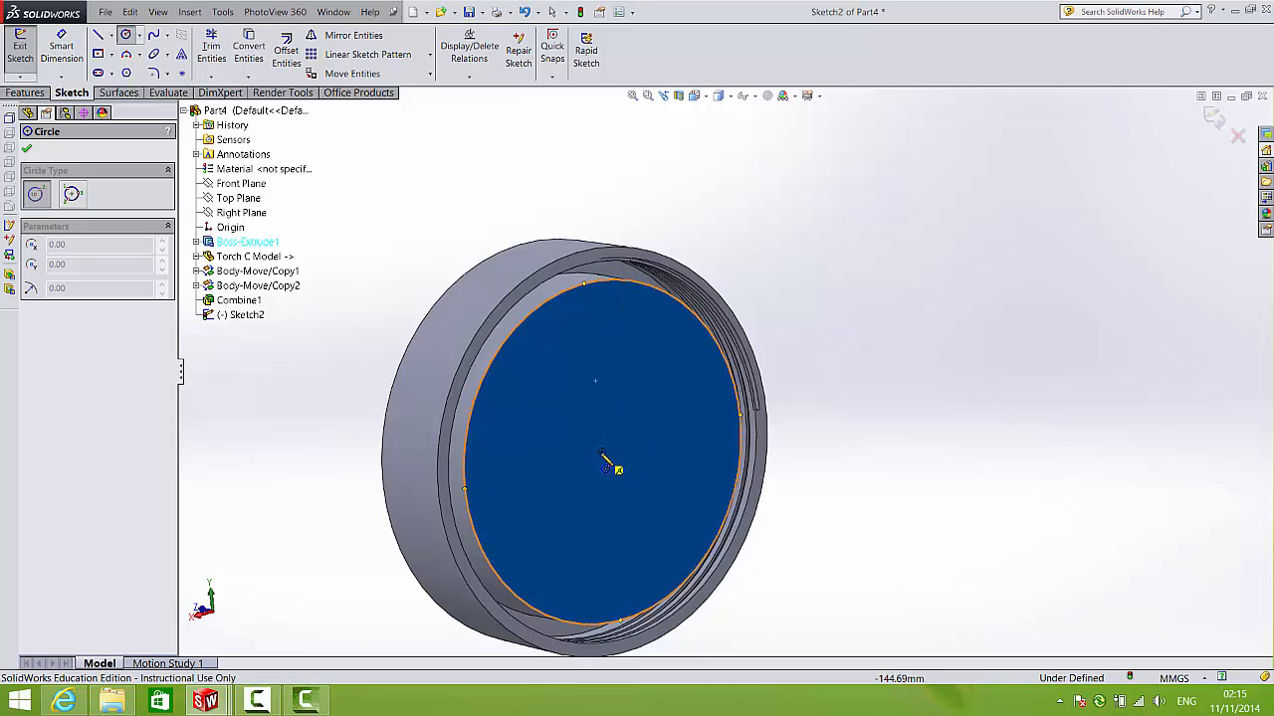
{"action": "left_click", "coordinate": [602, 453]}
{"action": "left_click", "coordinate": [595, 282]}
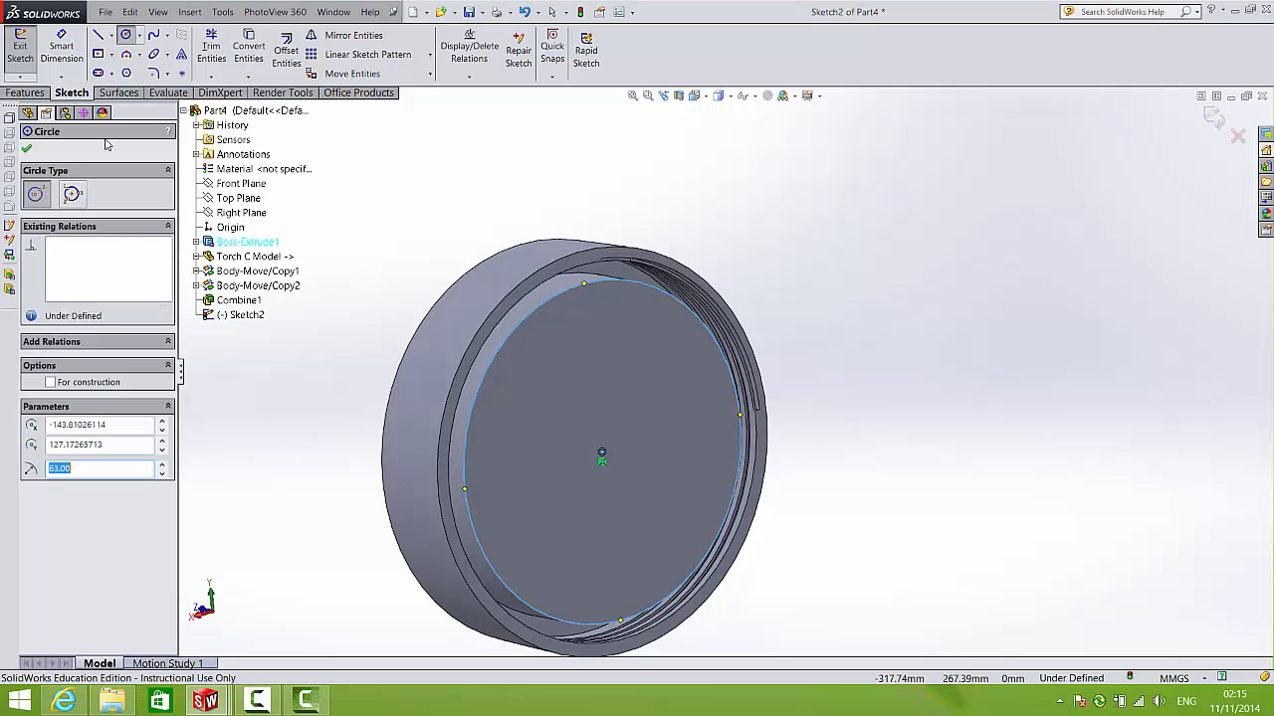
- Extrude-cut the circle with a Blind depth of 35 mm to open the centre of the lid
{"action": "left_click", "coordinate": [25, 92]}
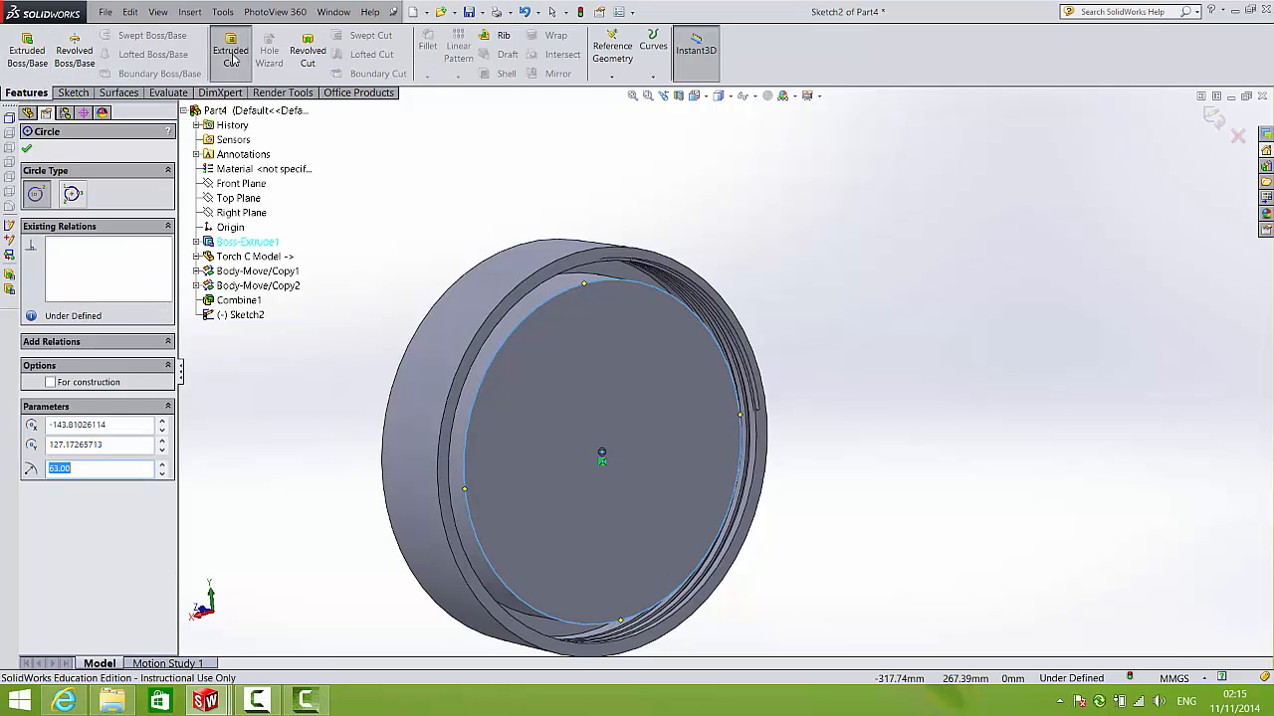
{"action": "left_click", "coordinate": [231, 55]}
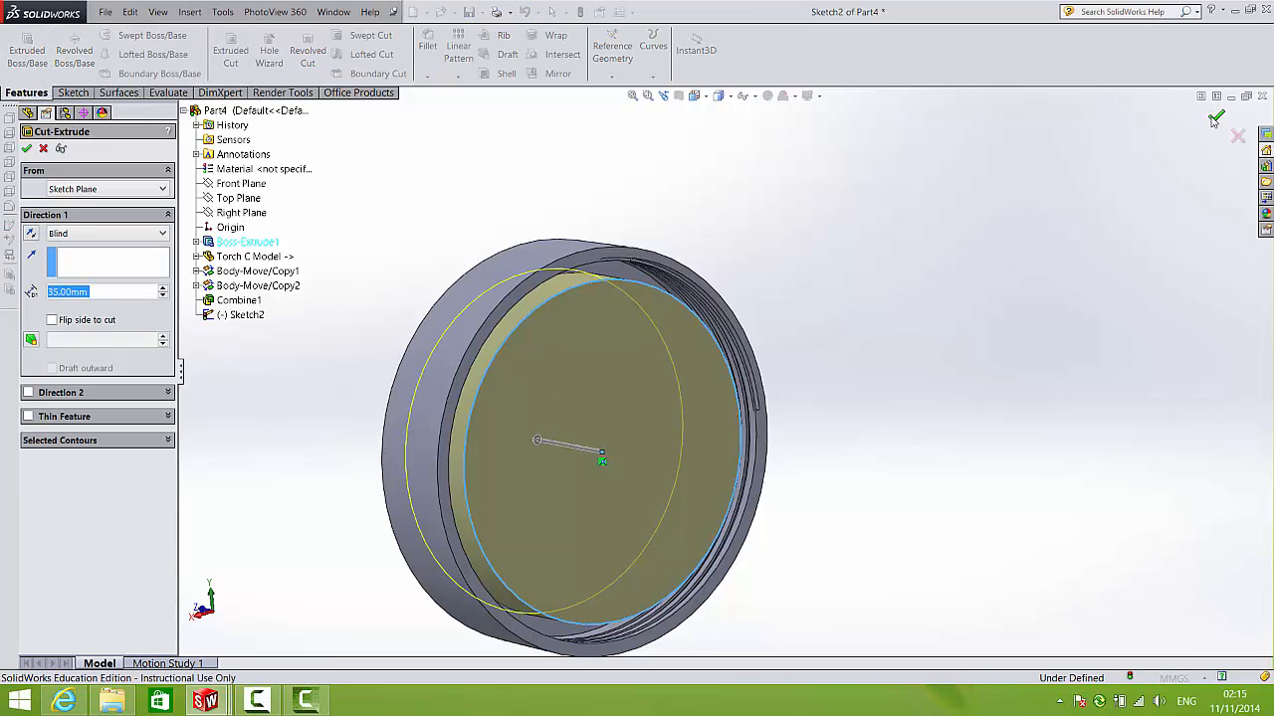
{"action": "left_click", "coordinate": [1216, 119]}
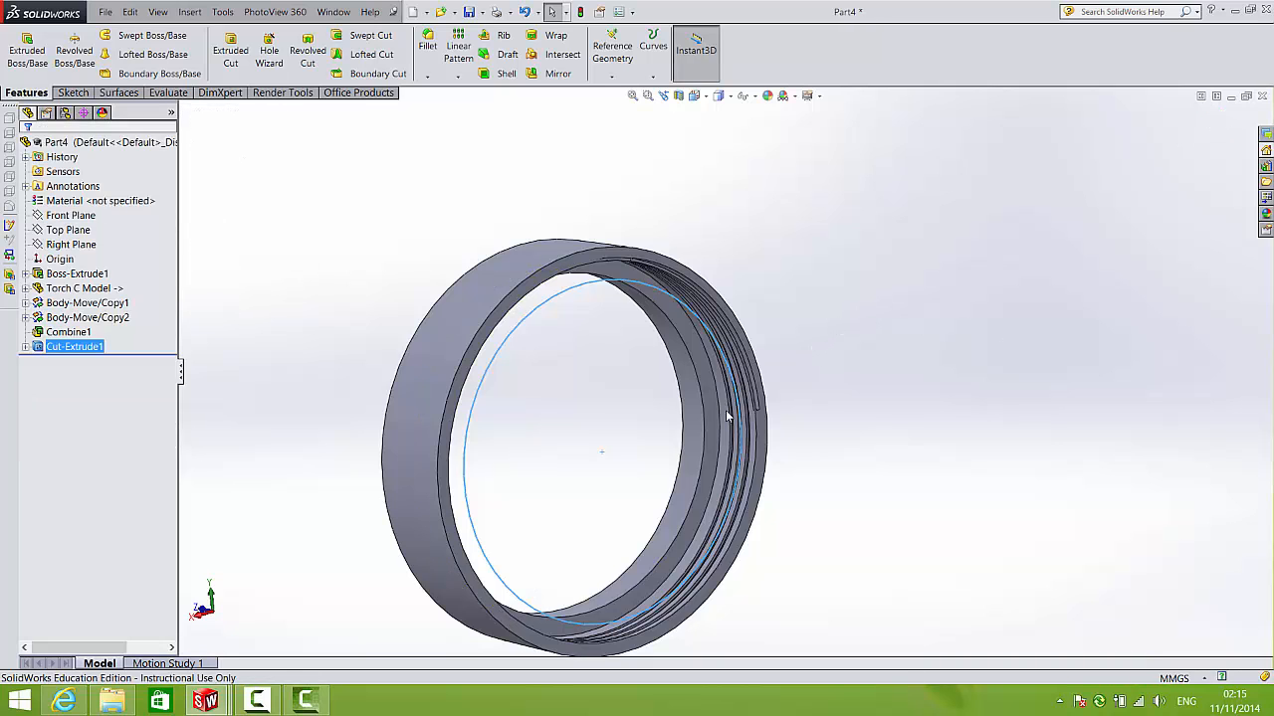
- Examine the lid ring's opening, inner ledge and internal thread grooves from both sides
{"action": "middle_click_drag", "start_coordinate": [725, 410], "coordinate": [688, 404]}
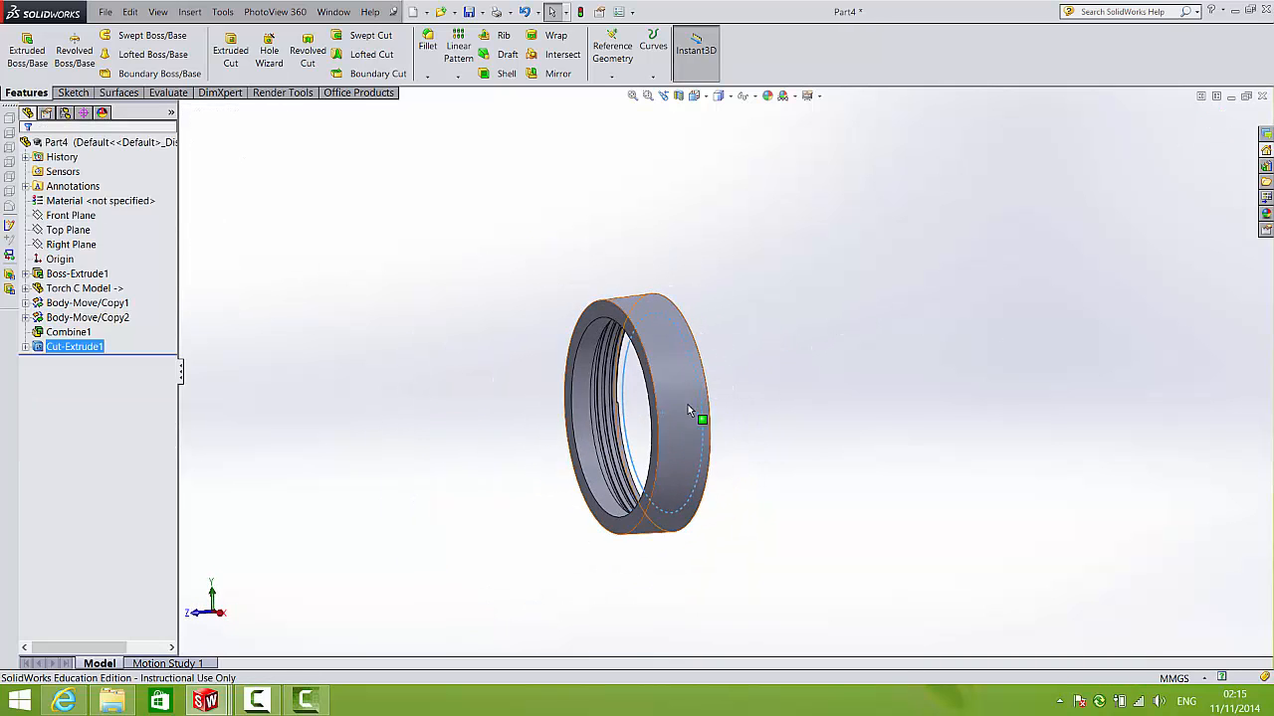
{"action": "scroll", "coordinate": [687, 404], "scroll_direction": "up", "scroll_amount": 3}
{"action": "middle_click_drag", "start_coordinate": [621, 433], "coordinate": [595, 428]}
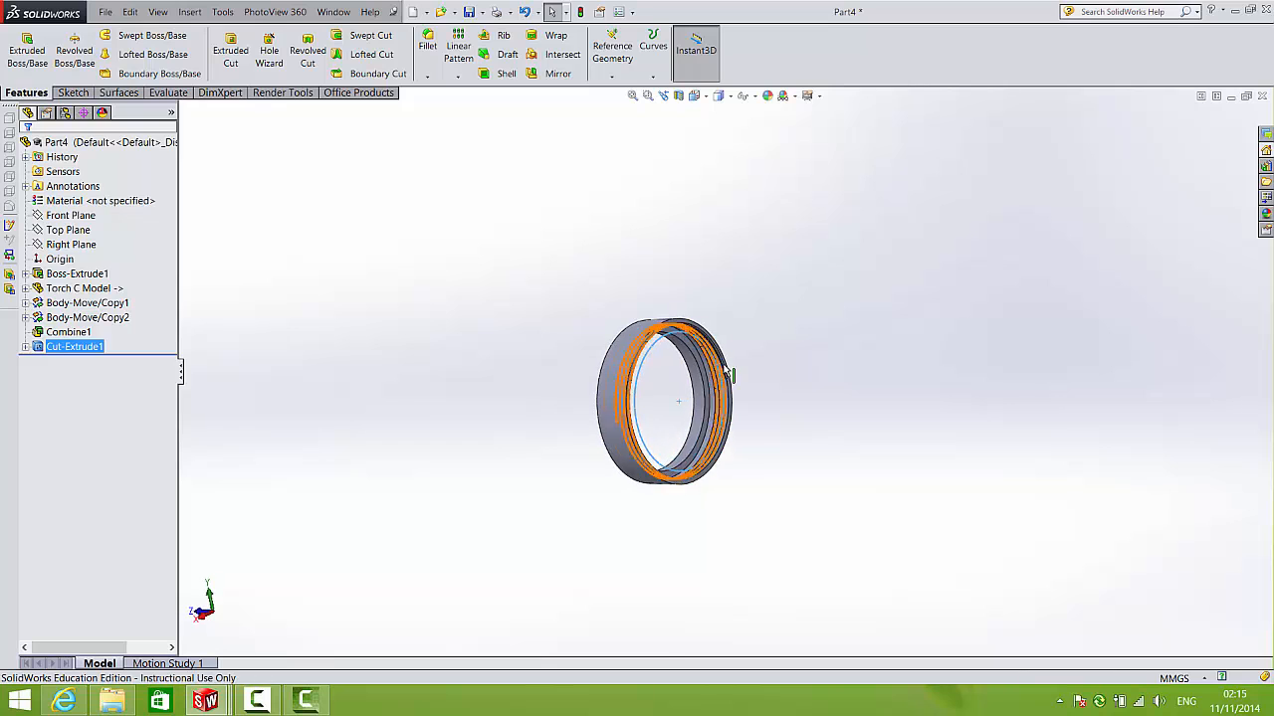
{"action": "scroll", "coordinate": [726, 373], "scroll_direction": "down", "scroll_amount": 5}
{"action": "left_click", "coordinate": [887, 275]}
{"action": "scroll", "coordinate": [666, 349], "scroll_direction": "down", "scroll_amount": 3}
{"action": "middle_click_drag", "start_coordinate": [667, 349], "coordinate": [647, 333]}
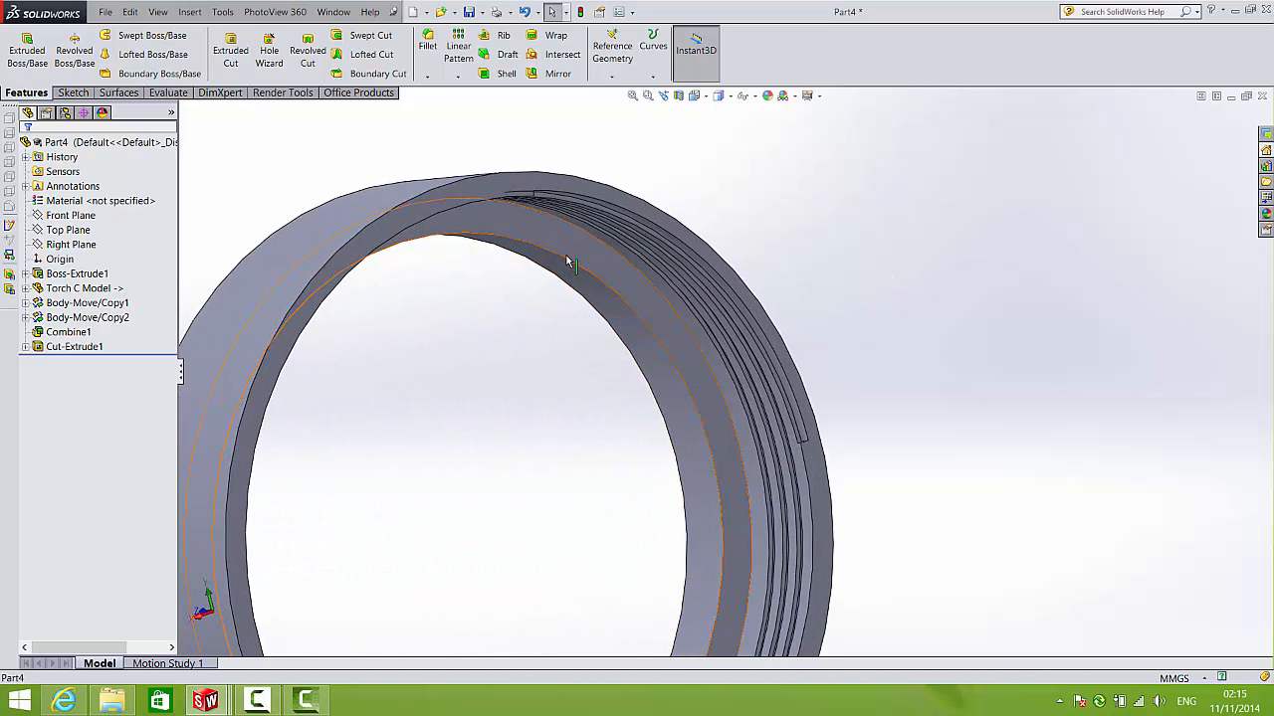
{"action": "scroll", "coordinate": [582, 271], "scroll_direction": "up", "scroll_amount": 3}
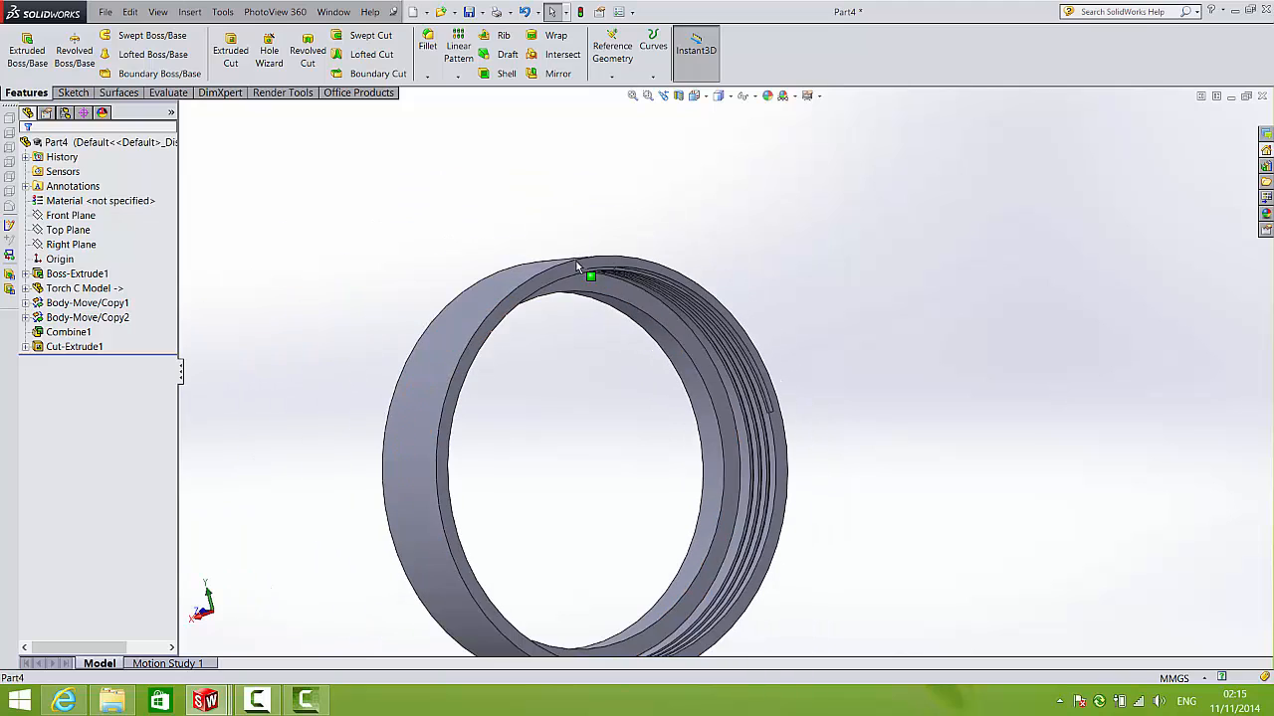
{"action": "left_click", "coordinate": [71, 93]}
{"action": "left_click", "coordinate": [126, 37]}
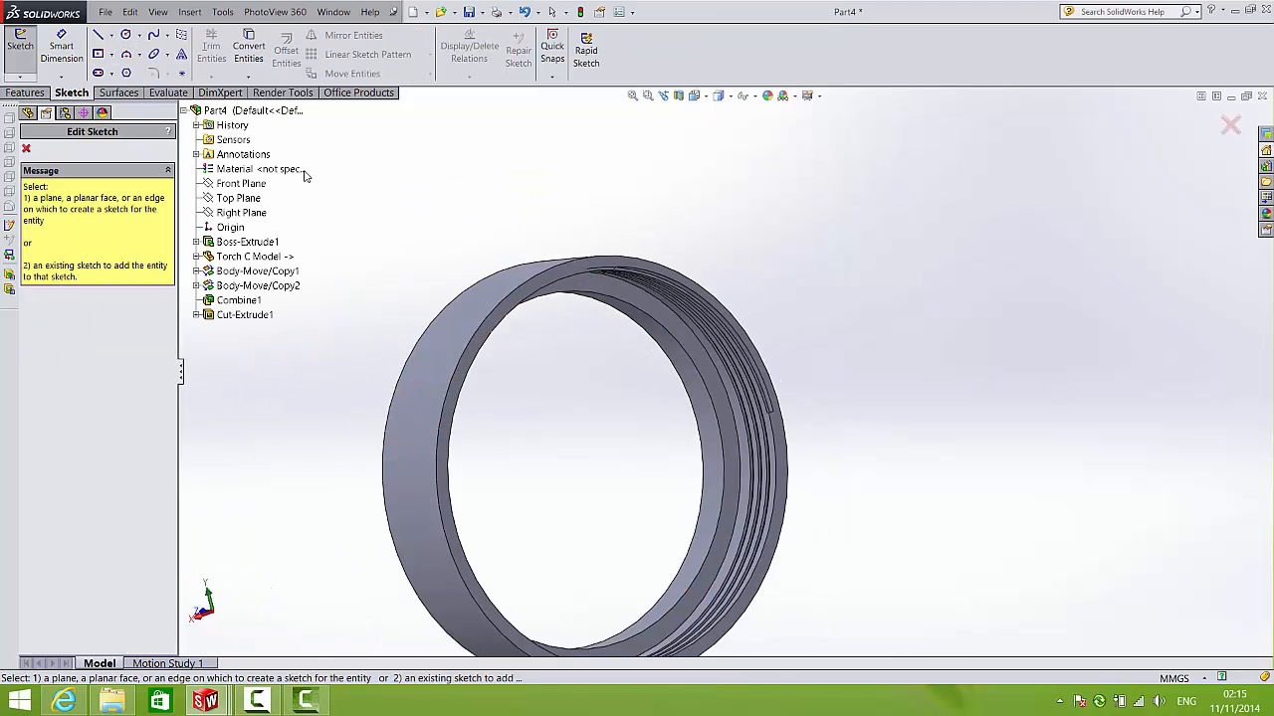
{"action": "left_click", "coordinate": [677, 331]}
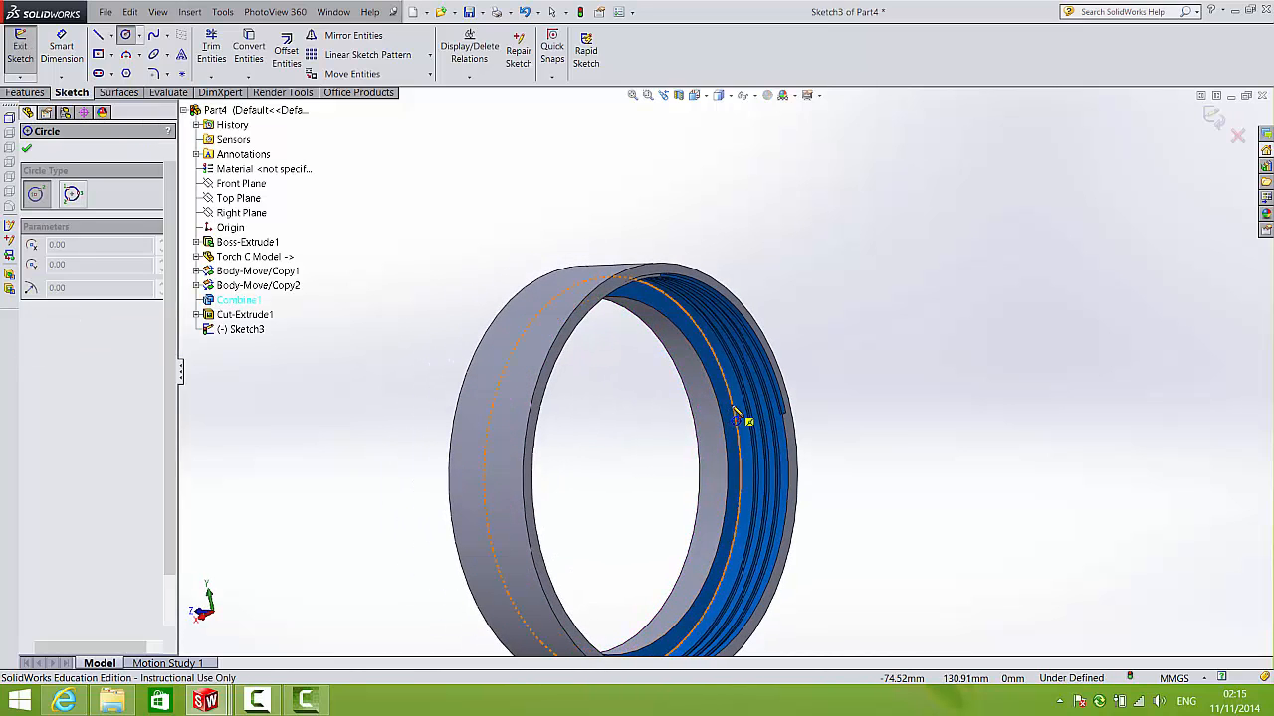
{"action": "key", "text": "Escape"}
{"action": "left_click", "coordinate": [1238, 134]}
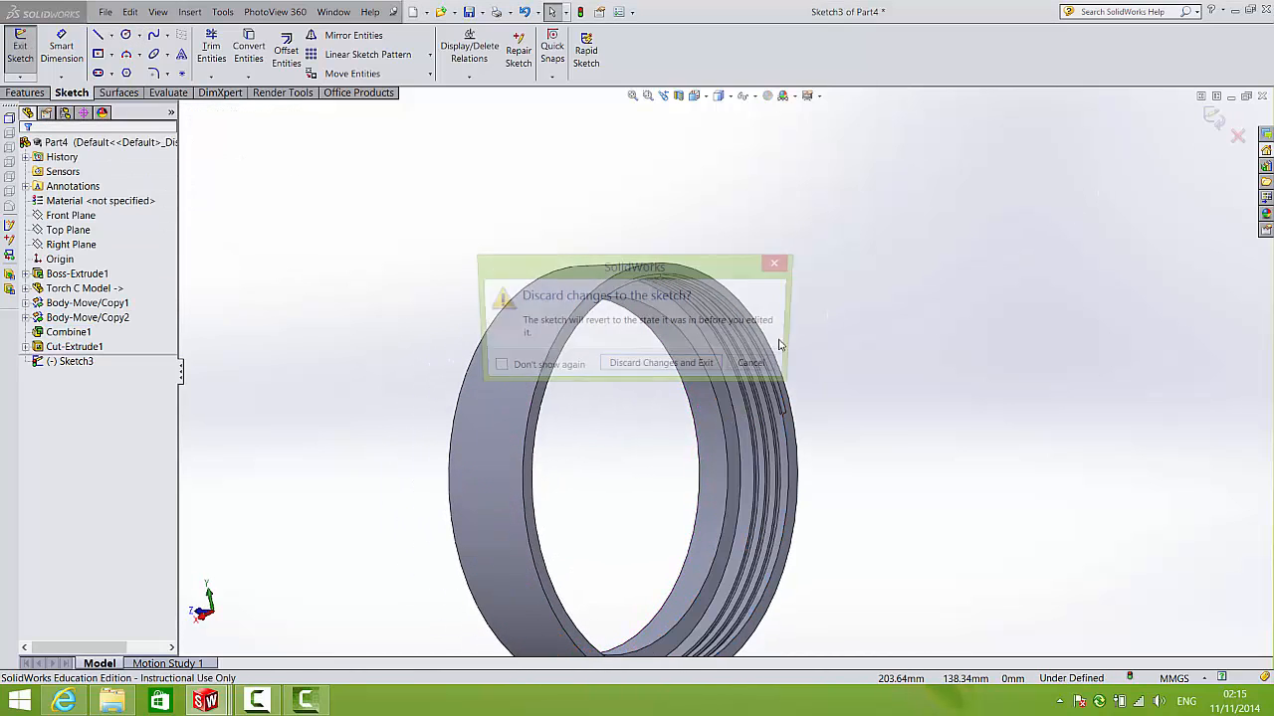
{"action": "left_click", "coordinate": [654, 367]}
- Sketch a circle of about 66.2 mm radius on the lid's narrow inner ledge face, concentric with the ring
{"action": "left_click", "coordinate": [674, 316]}
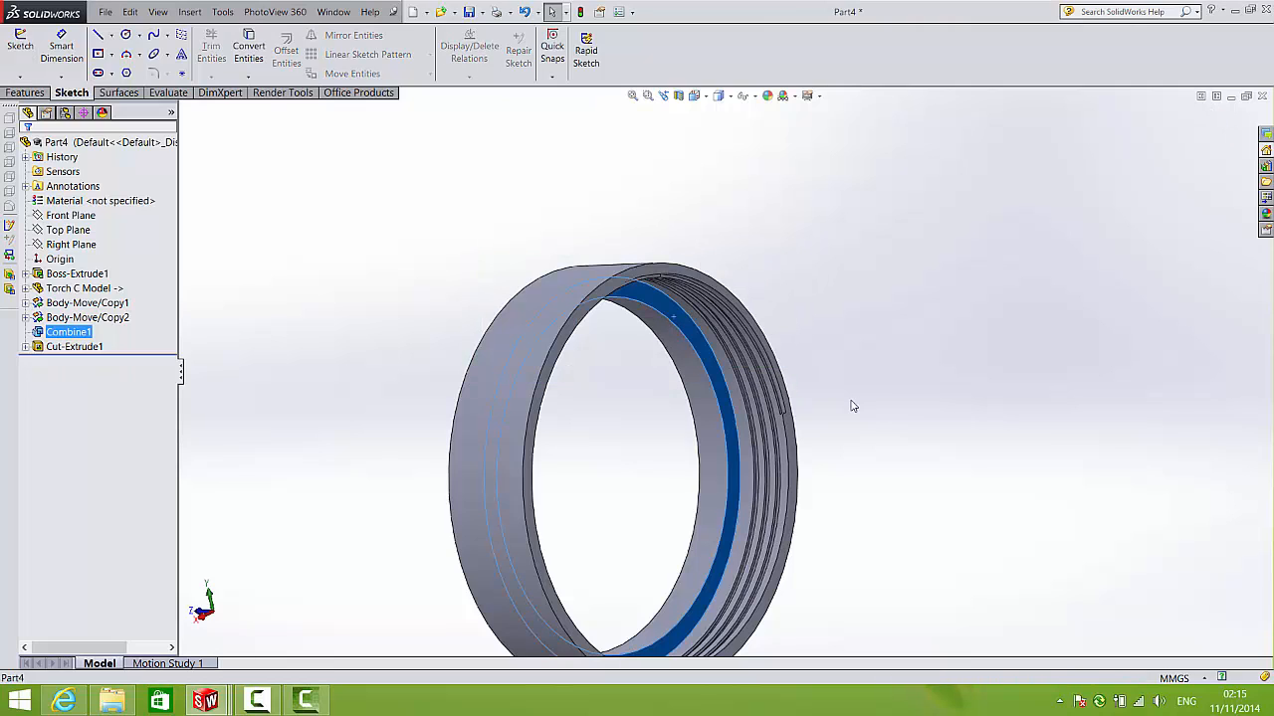
{"action": "left_click", "coordinate": [125, 34]}
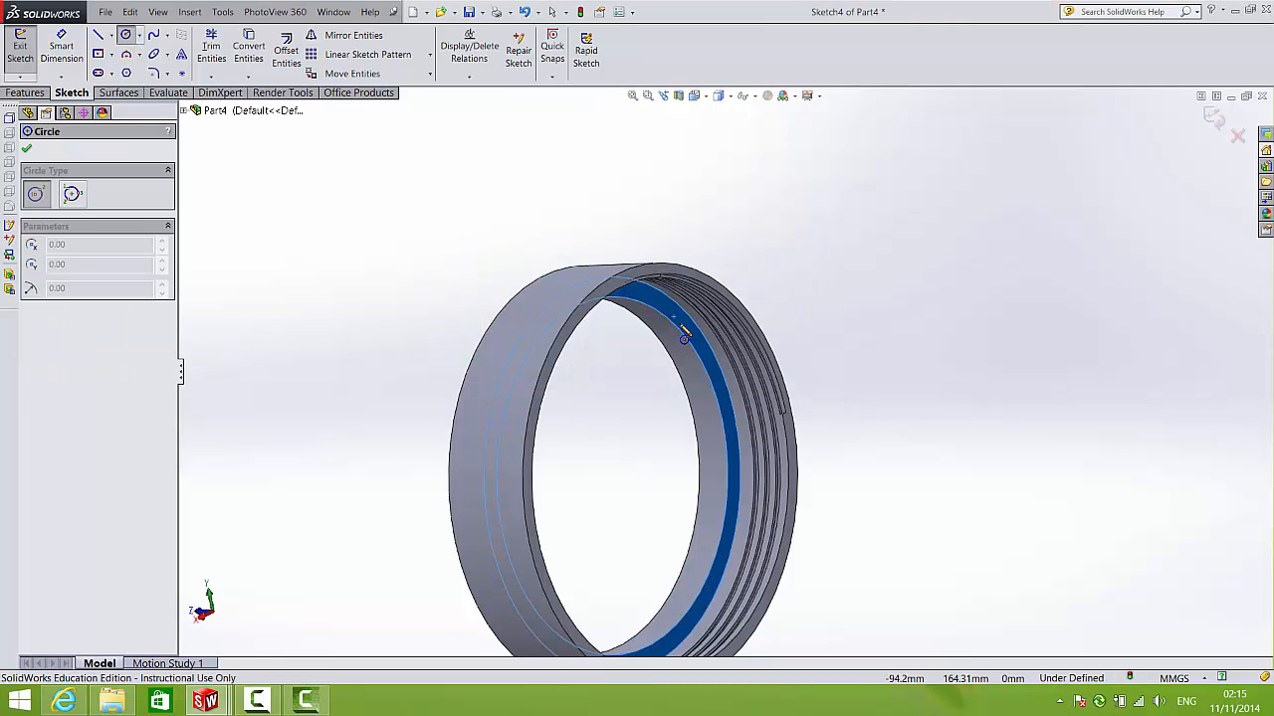
{"action": "left_click", "coordinate": [612, 475]}
{"action": "left_click", "coordinate": [718, 348]}
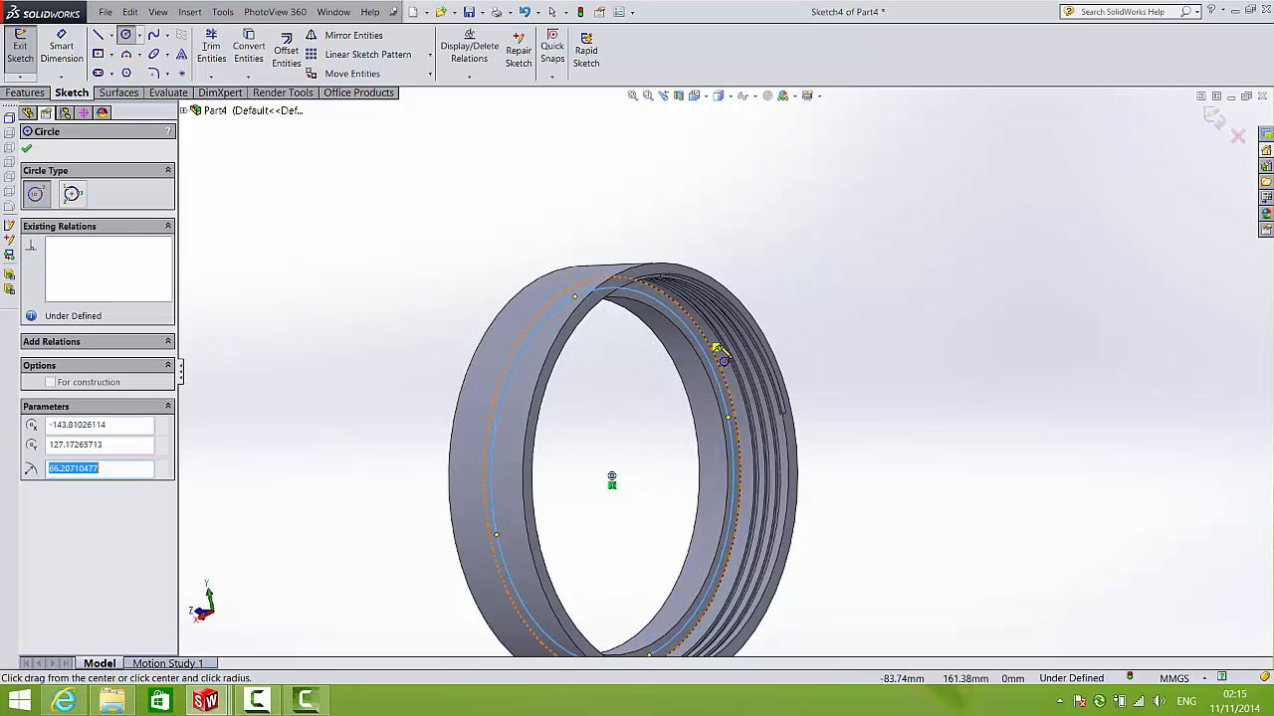
- Dimension the new circle on the inner ledge with a diameter of 130 mm
{"action": "middle_click_drag", "start_coordinate": [717, 348], "coordinate": [654, 368]}
{"action": "left_click", "coordinate": [62, 50]}
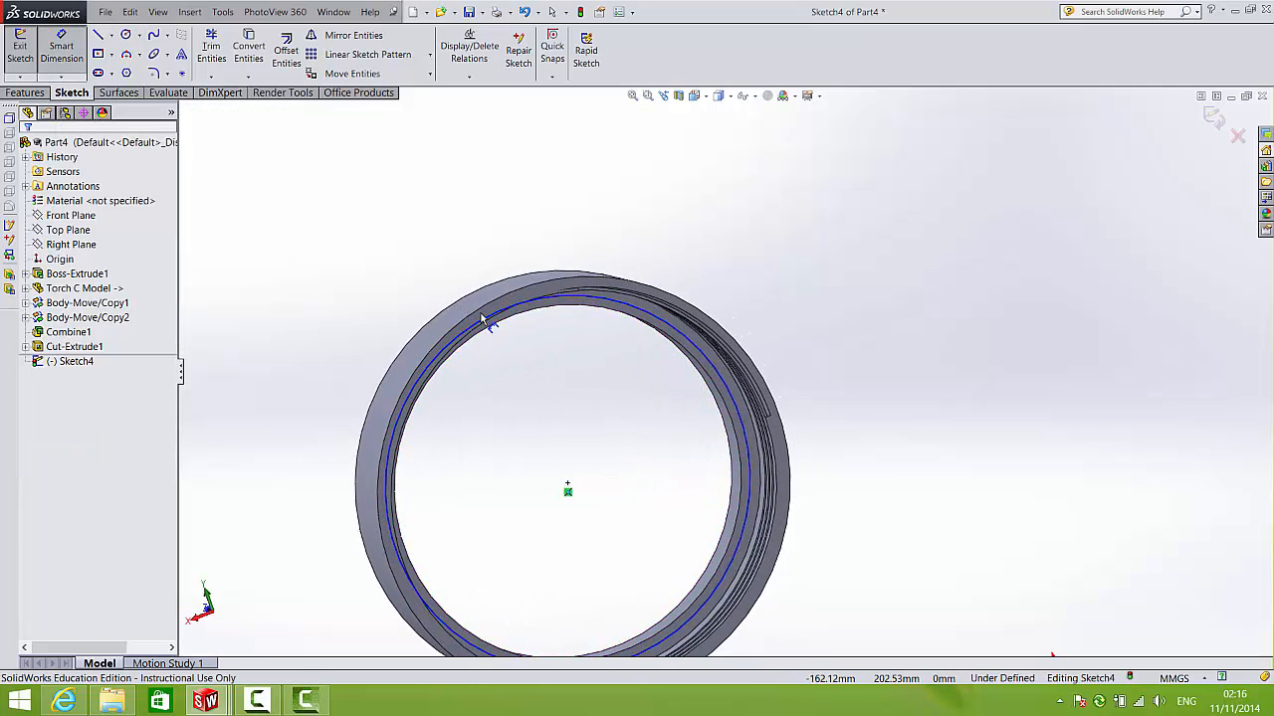
{"action": "left_click", "coordinate": [521, 313]}
{"action": "left_click", "coordinate": [535, 447]}
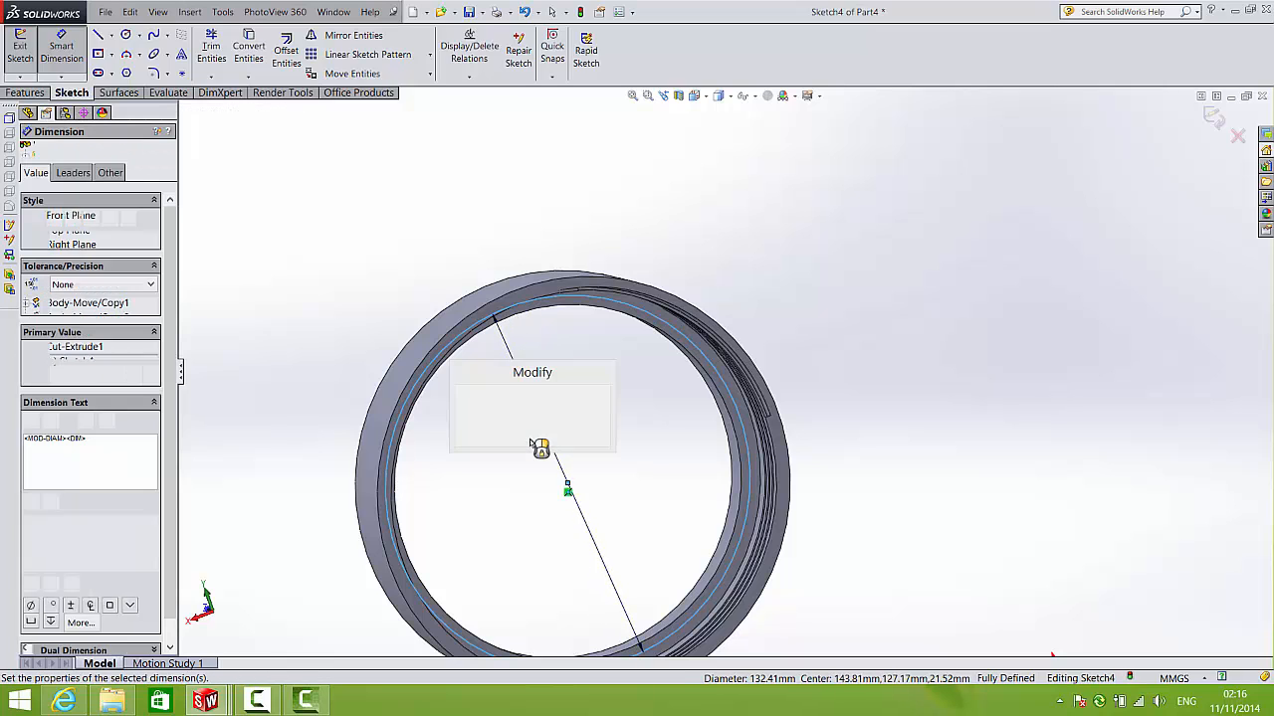
{"action": "type", "text": "13"}
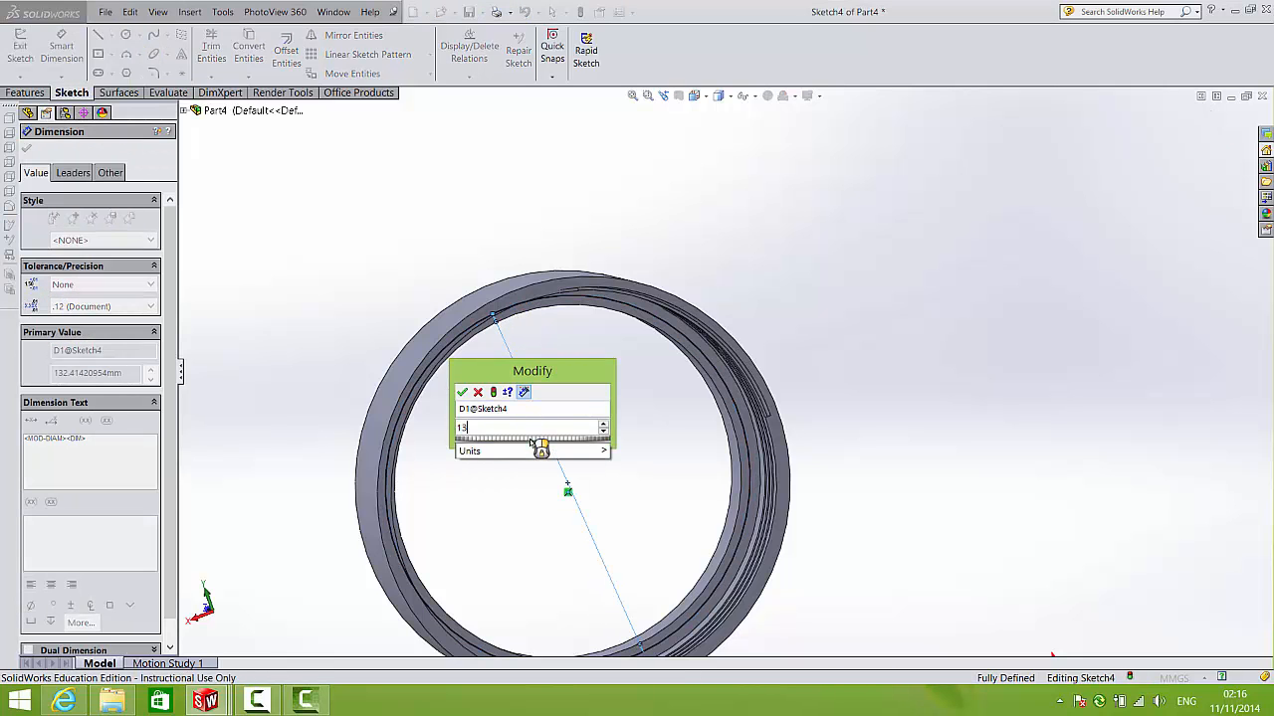
{"action": "type", "text": "0"}
{"action": "key", "text": "Return"}
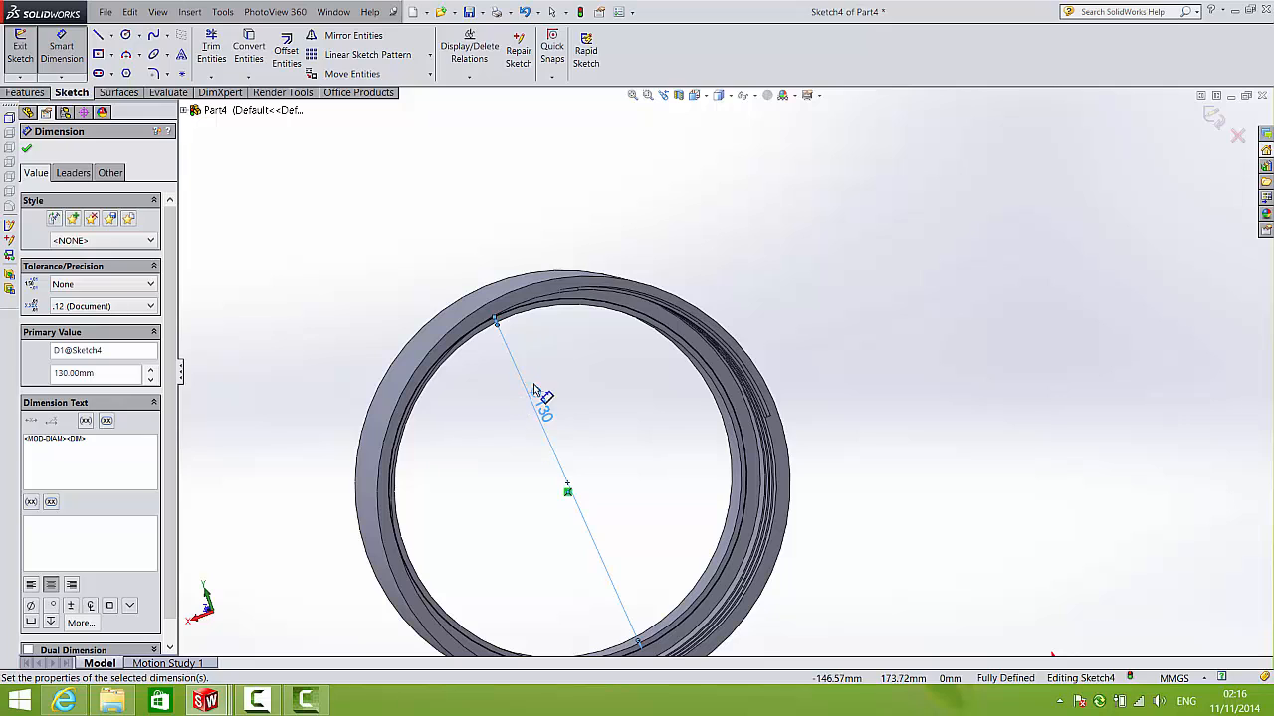
- Try a diameter of 140 mm for the circle on the inner ledge
{"action": "left_click", "coordinate": [549, 421]}
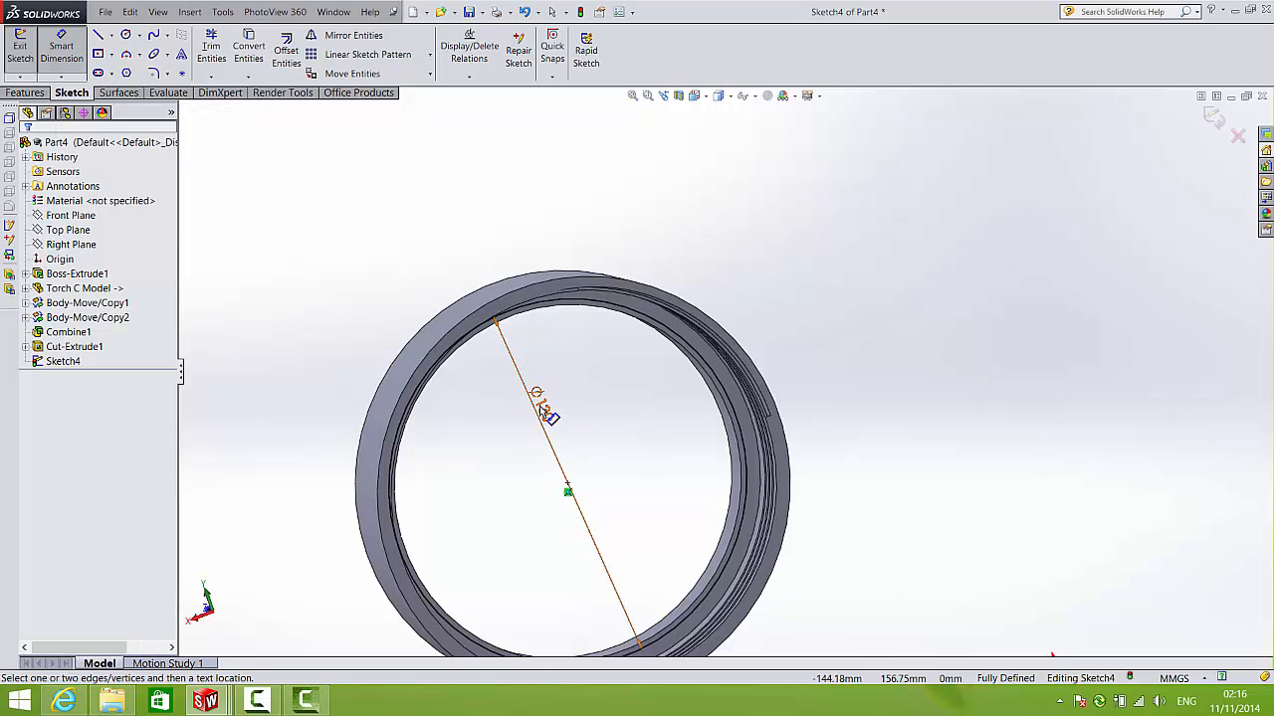
{"action": "double_click", "coordinate": [544, 416]}
{"action": "type", "text": "140"}
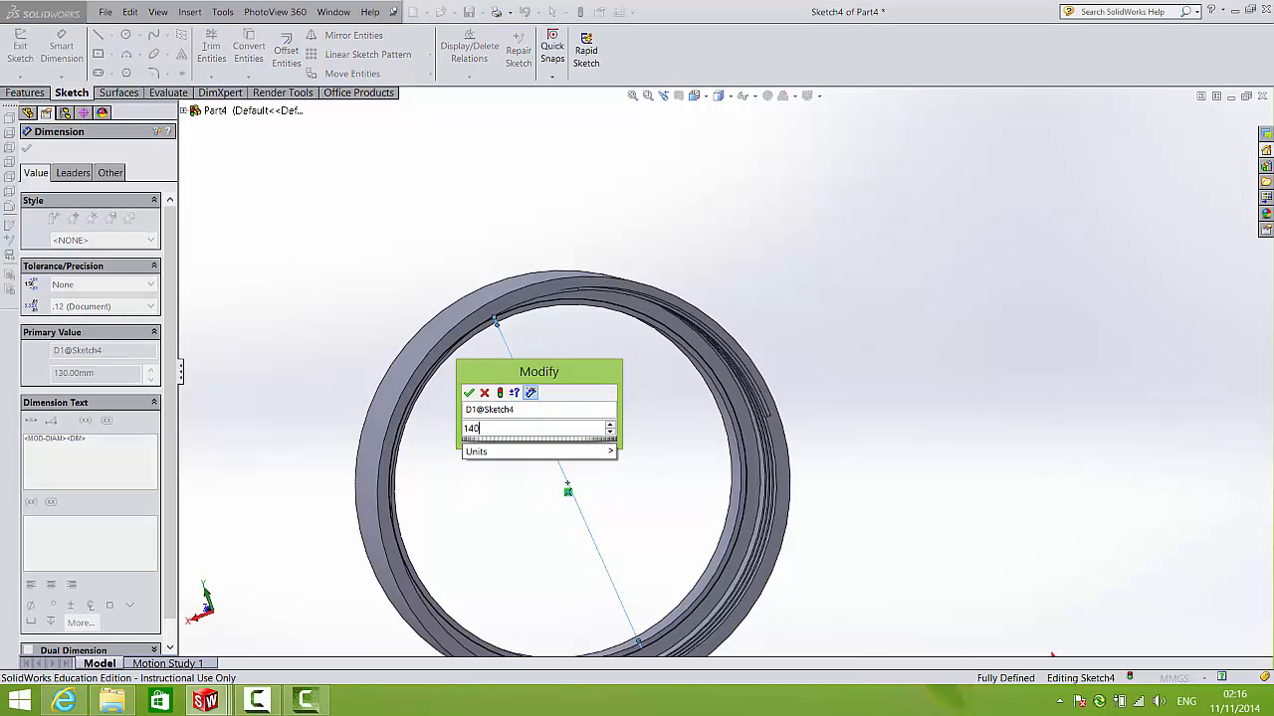
{"action": "key", "text": "Return"}
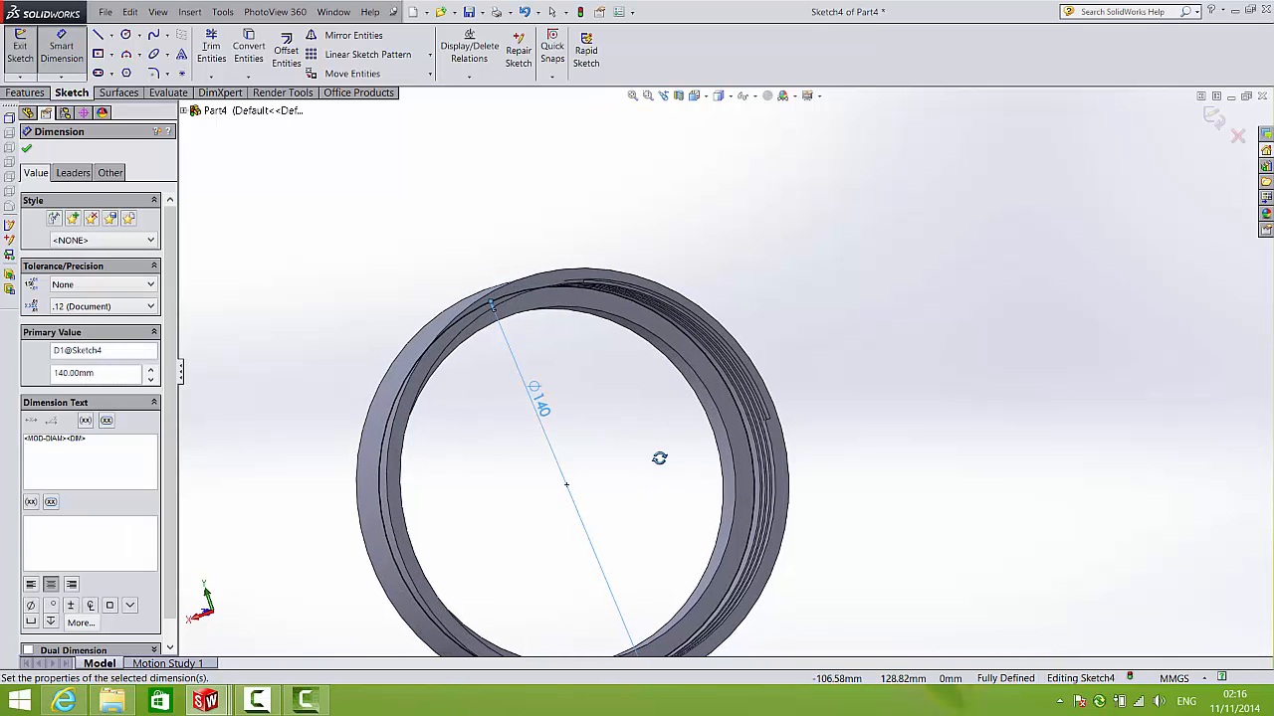
- Set the inner ledge circle's diameter to 135 mm
{"action": "left_click", "coordinate": [546, 415]}
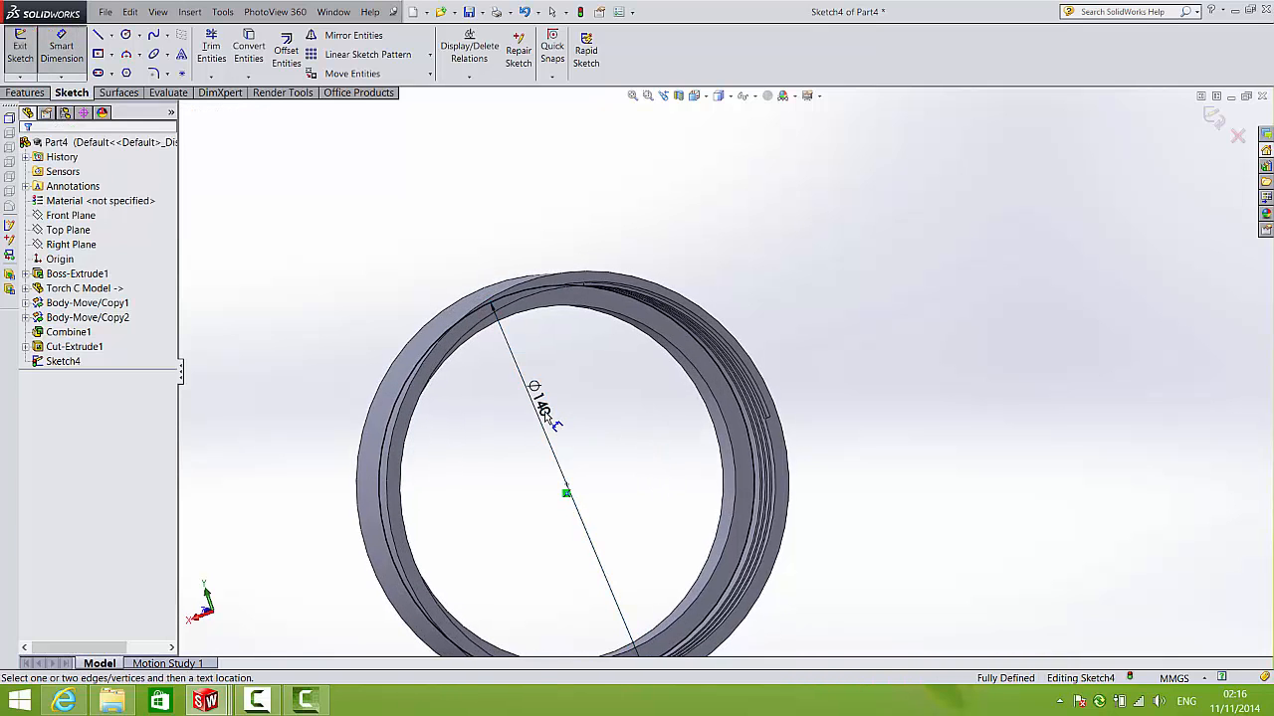
{"action": "double_click", "coordinate": [546, 415]}
{"action": "type", "text": "13"}
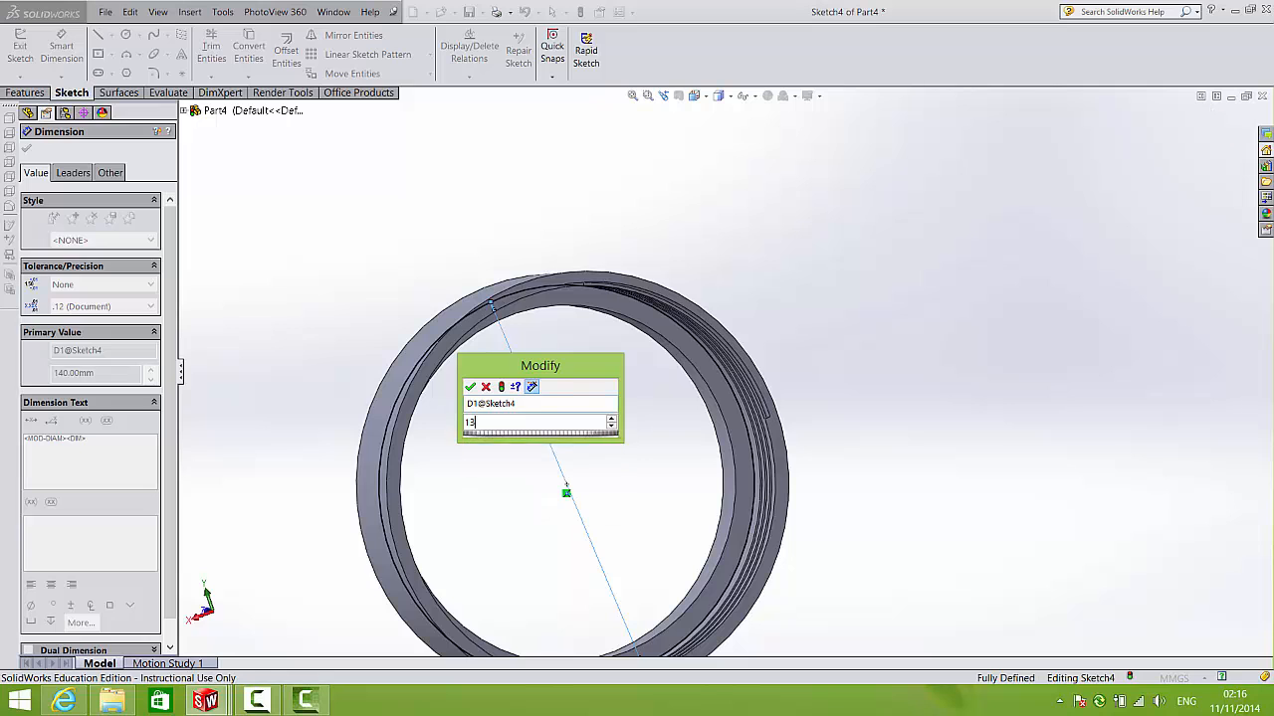
{"action": "type", "text": "5"}
{"action": "left_click", "coordinate": [470, 387]}
- Extrude-cut the ledge circle with a Blind depth of 3 mm to form a recess in the lid's inner ledge
{"action": "middle_click_drag", "start_coordinate": [475, 389], "coordinate": [543, 341]}
{"action": "left_click", "coordinate": [26, 93]}
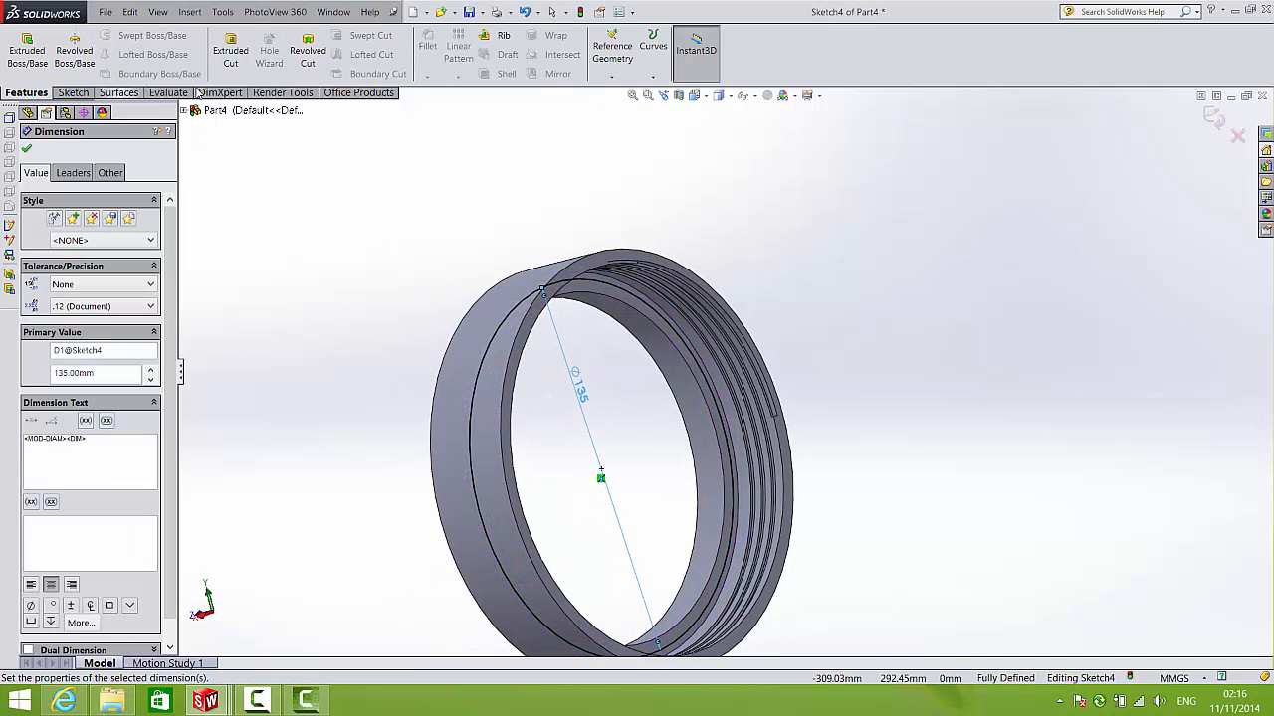
{"action": "left_click", "coordinate": [230, 49]}
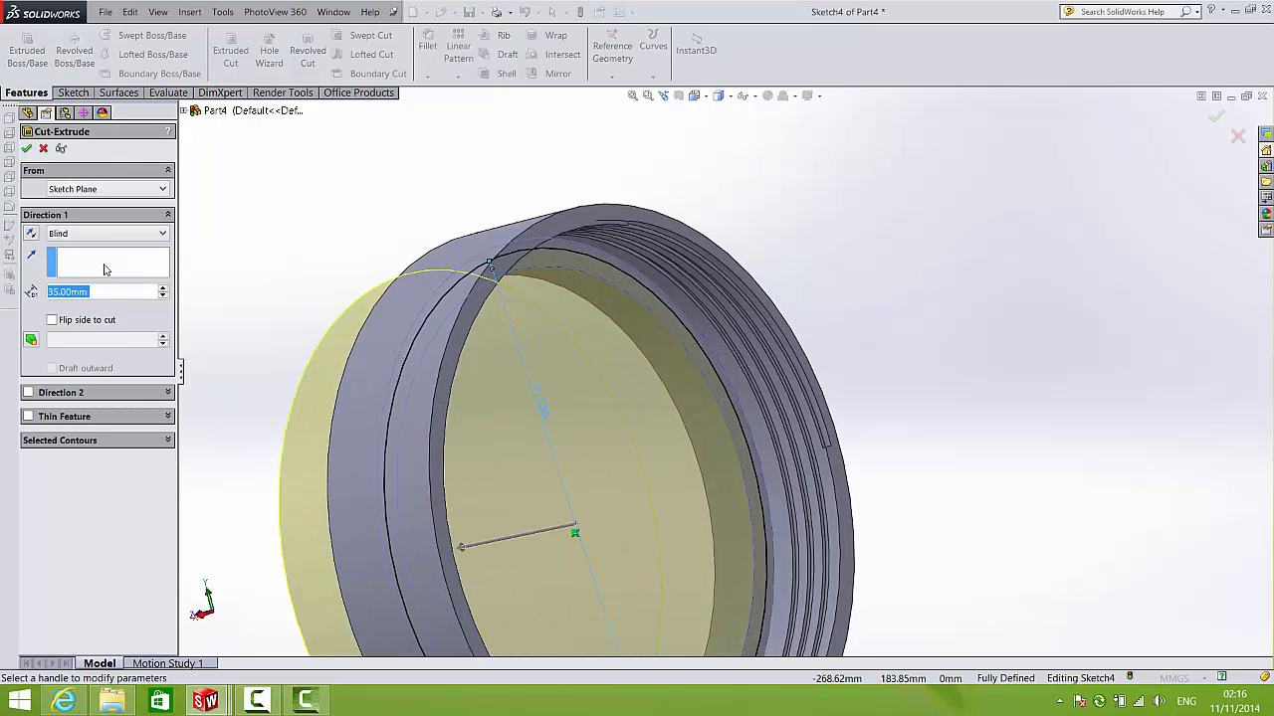
{"action": "type", "text": "3"}
{"action": "key", "text": "Return"}
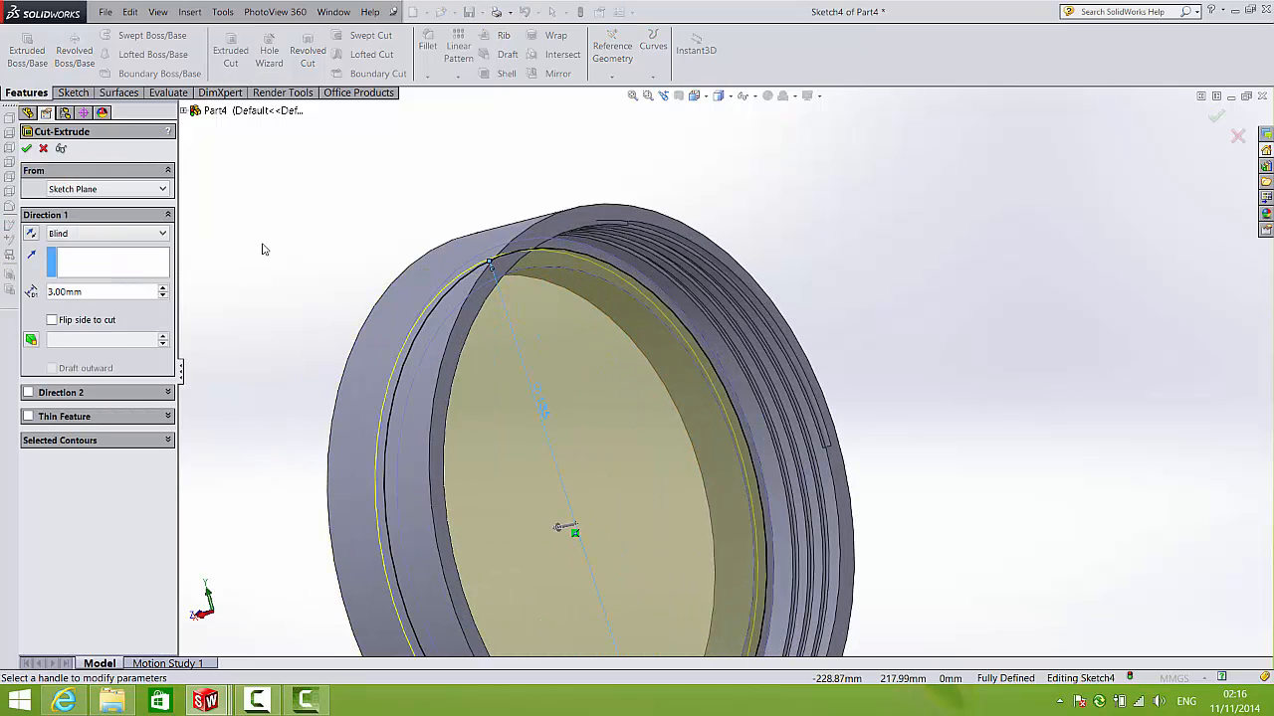
{"action": "left_click", "coordinate": [1215, 118]}
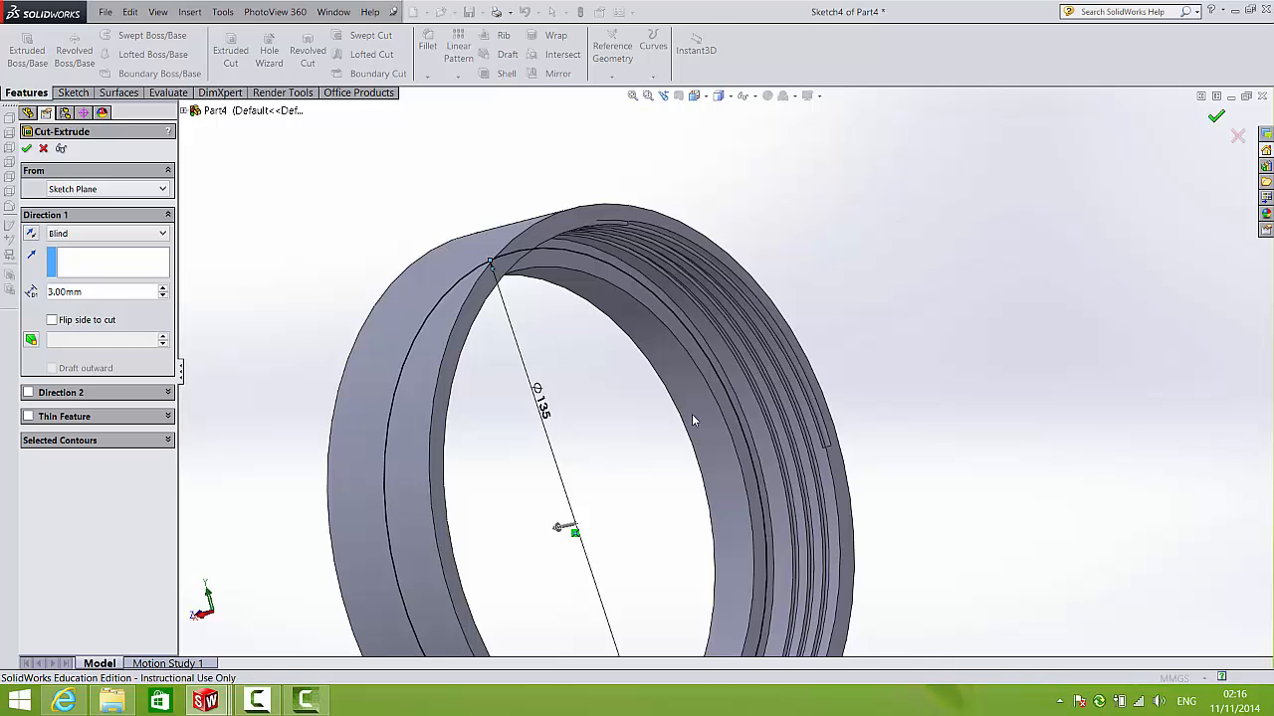
{"action": "scroll", "coordinate": [933, 265], "scroll_direction": "down", "scroll_amount": 3}
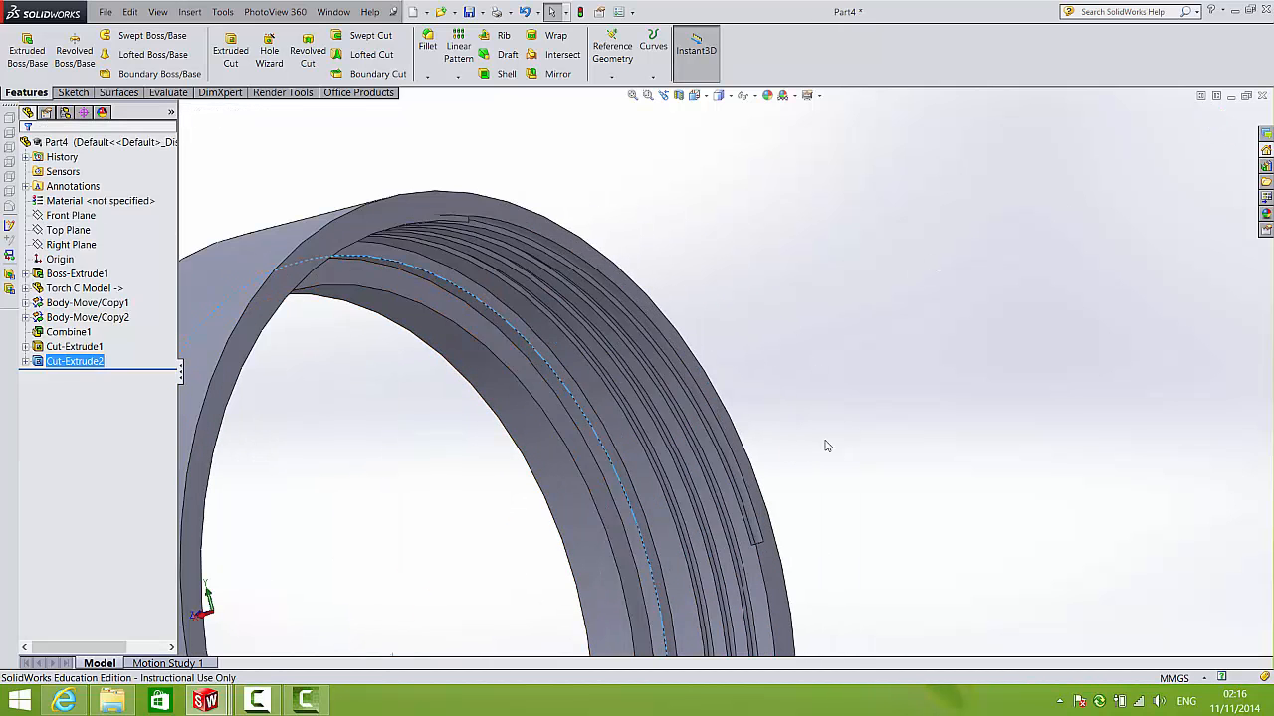
{"action": "scroll", "coordinate": [825, 446], "scroll_direction": "up", "scroll_amount": 3}
- Sketch a circle of 67.5 mm radius on the recessed ledge face, concentric with the ring and matching the recess edge
{"action": "left_click", "coordinate": [948, 439]}
{"action": "key", "text": "z"}
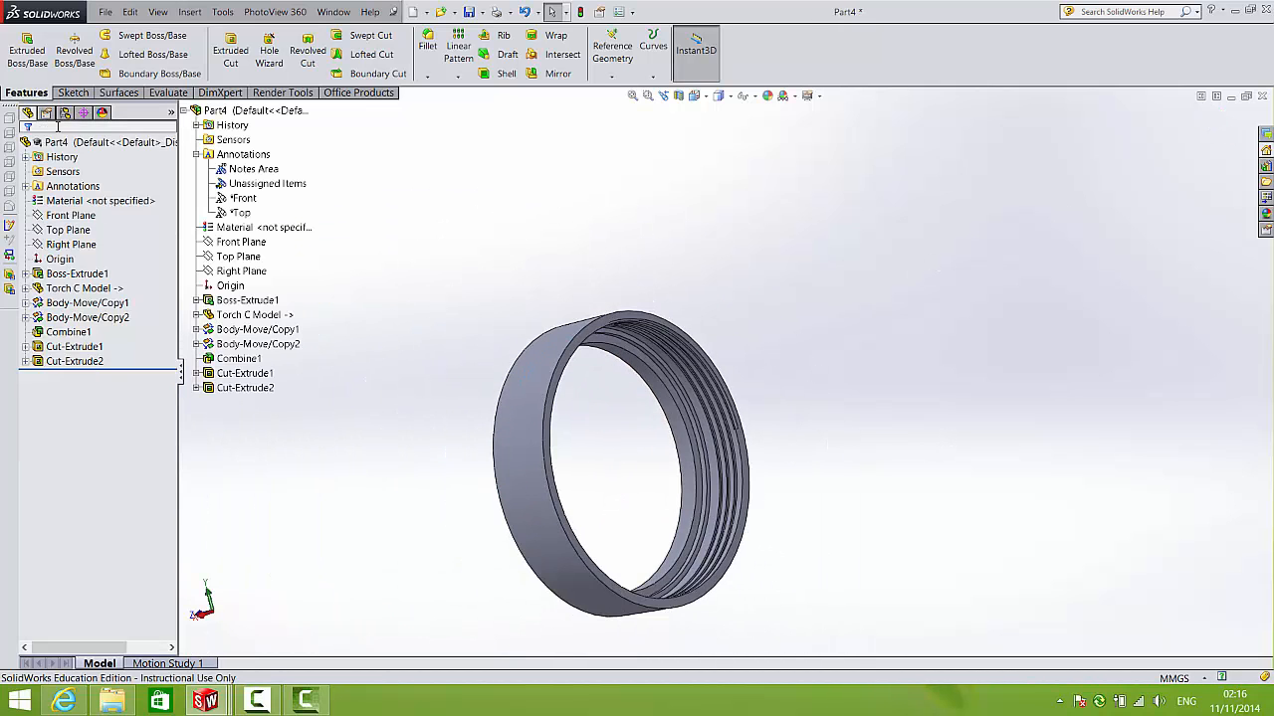
{"action": "left_click", "coordinate": [72, 92]}
{"action": "left_click", "coordinate": [127, 34]}
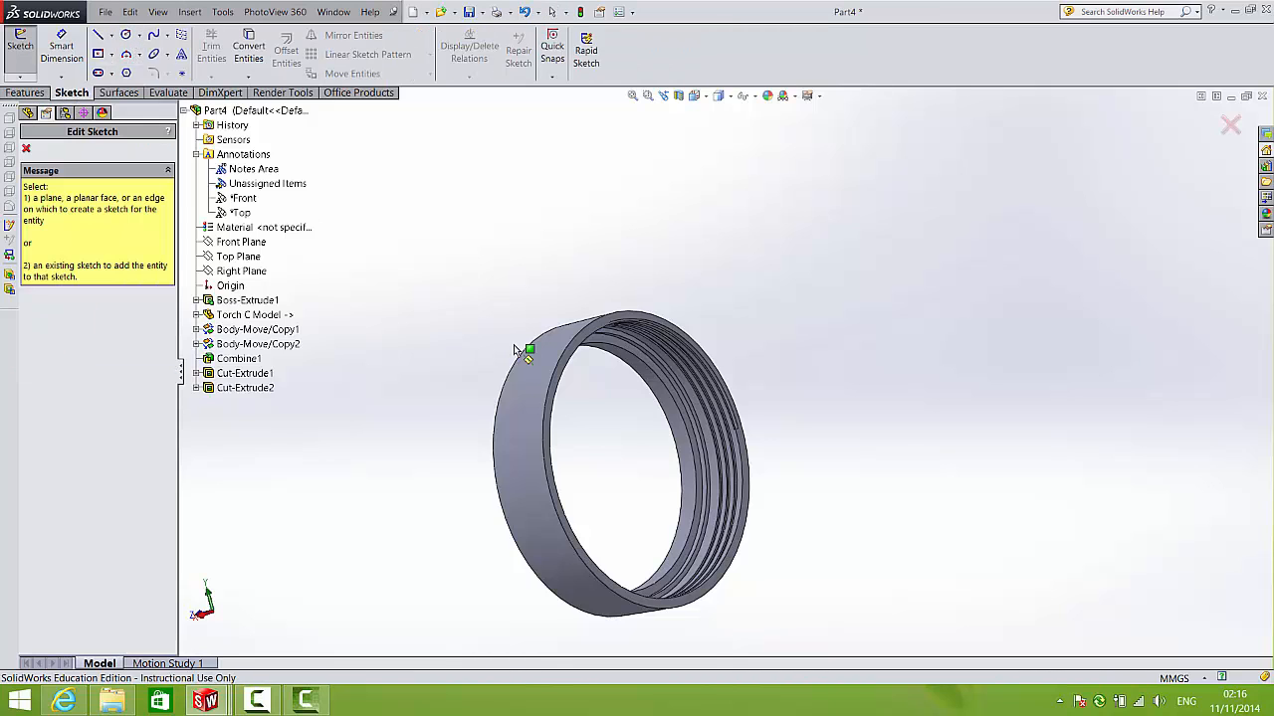
{"action": "scroll", "coordinate": [617, 359], "scroll_direction": "down", "scroll_amount": 3}
{"action": "left_click", "coordinate": [624, 328]}
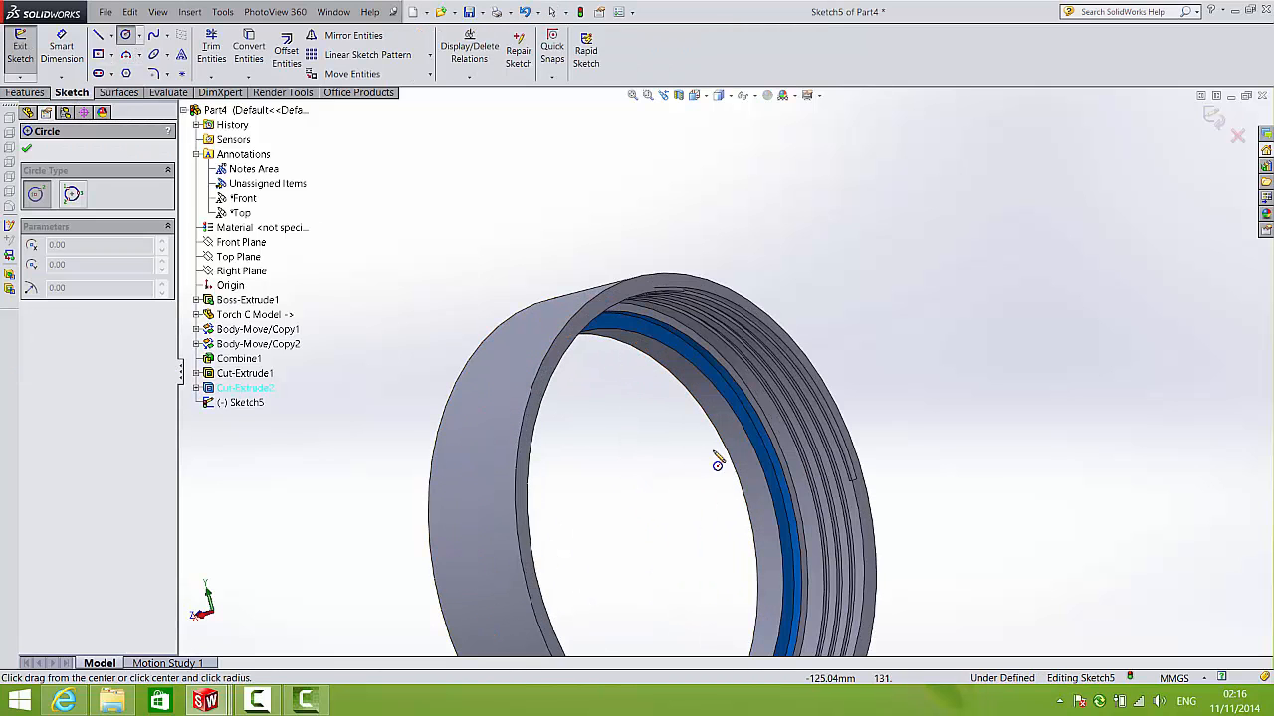
{"action": "left_click", "coordinate": [631, 546]}
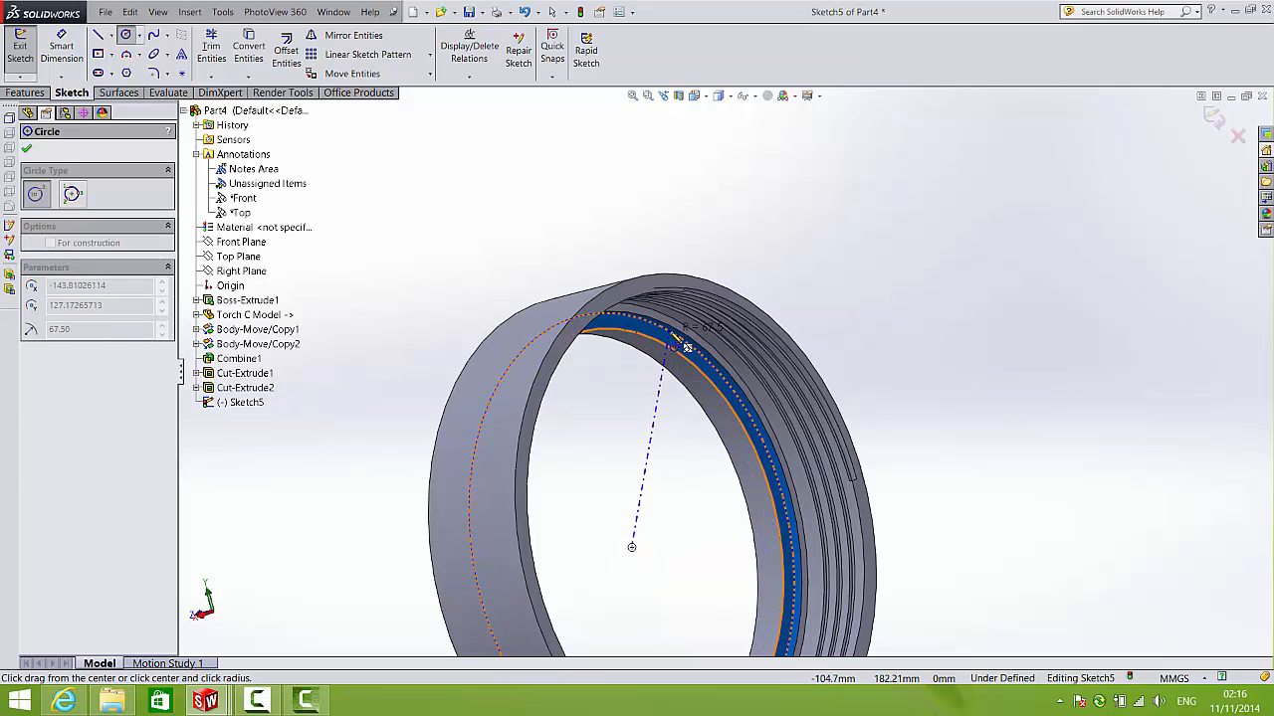
{"action": "left_click", "coordinate": [687, 347]}
- Extrude the circle as a Blind 3 mm boss with Merge result off, making the disc a separate body
{"action": "left_click", "coordinate": [25, 92]}
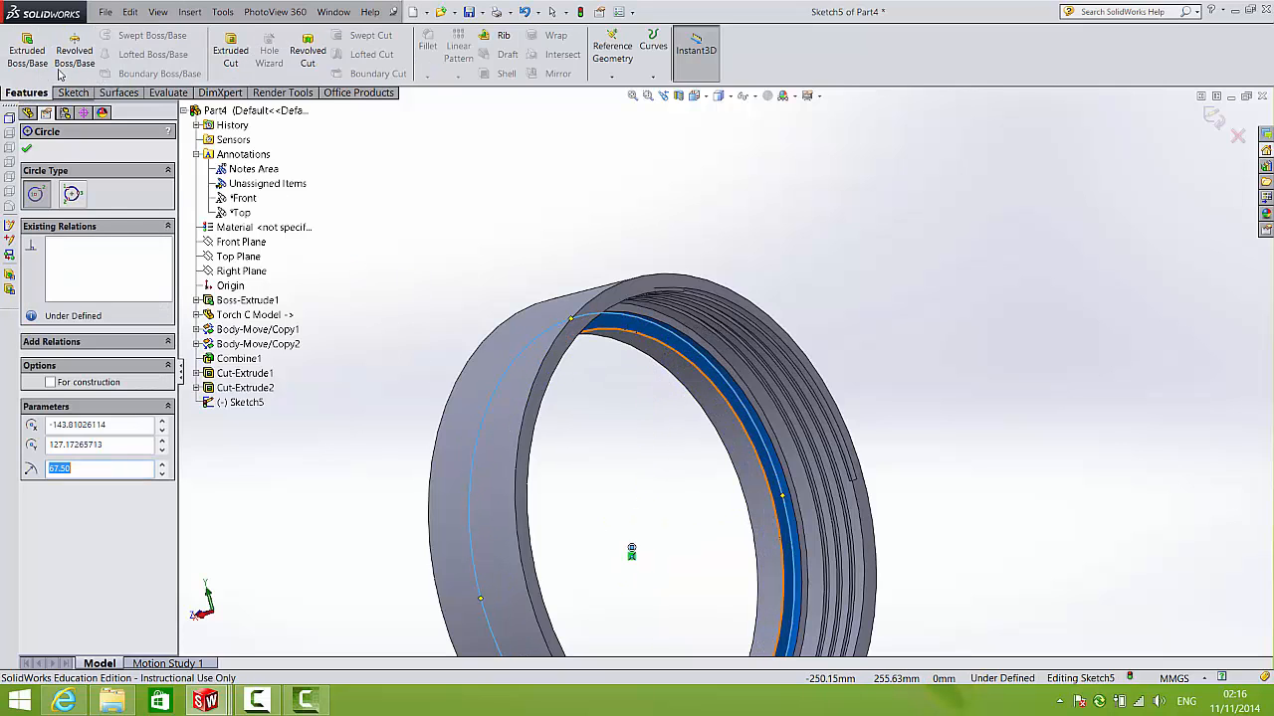
{"action": "left_click", "coordinate": [27, 50]}
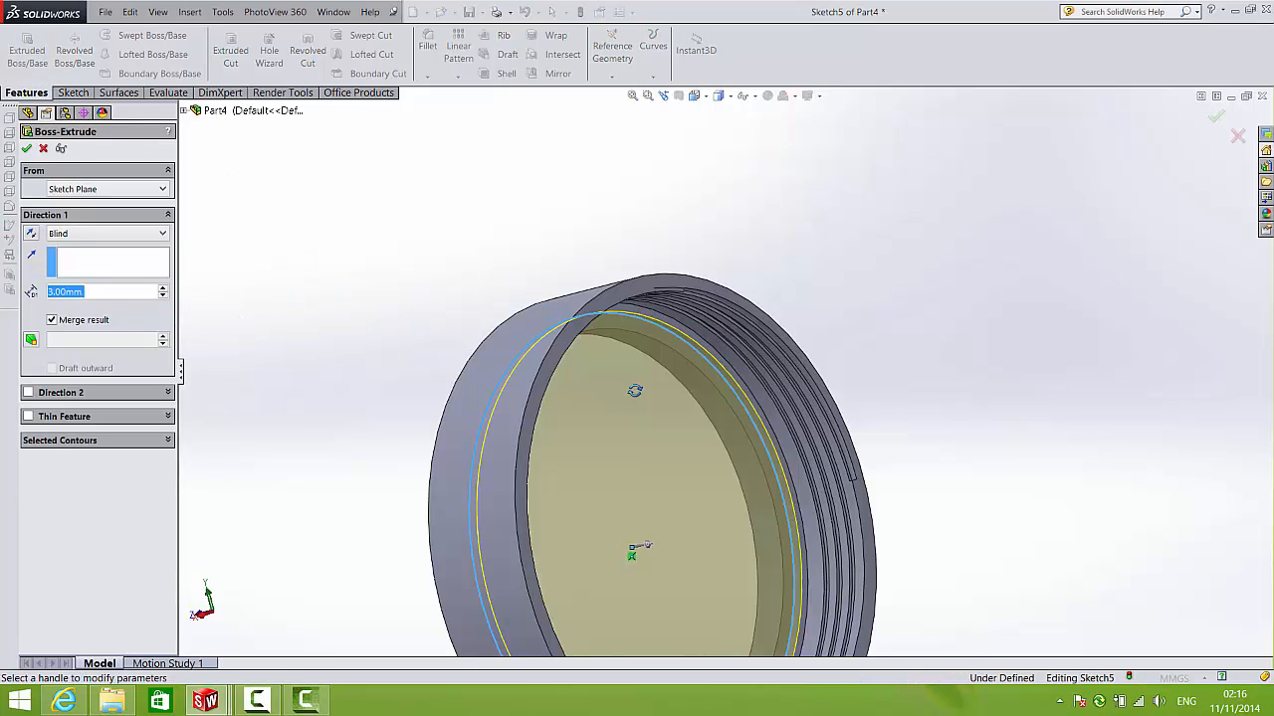
{"action": "middle_click_drag", "start_coordinate": [637, 389], "coordinate": [814, 412]}
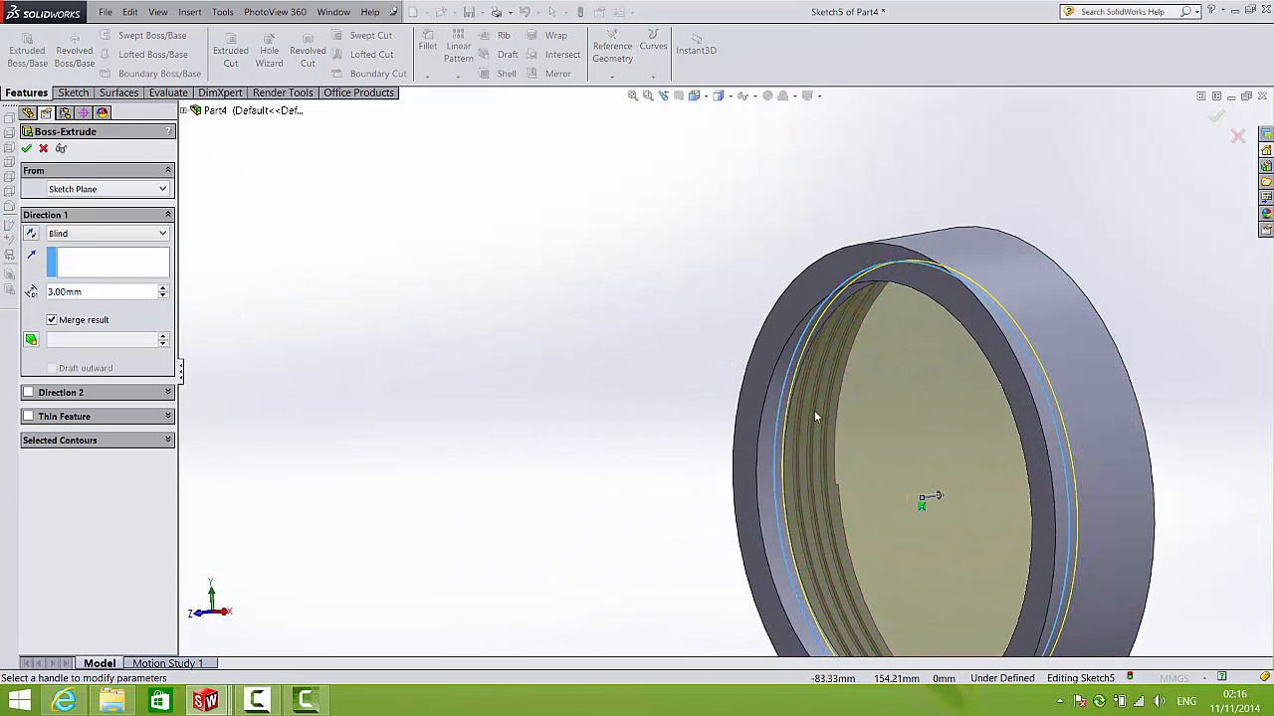
{"action": "left_click", "coordinate": [52, 320]}
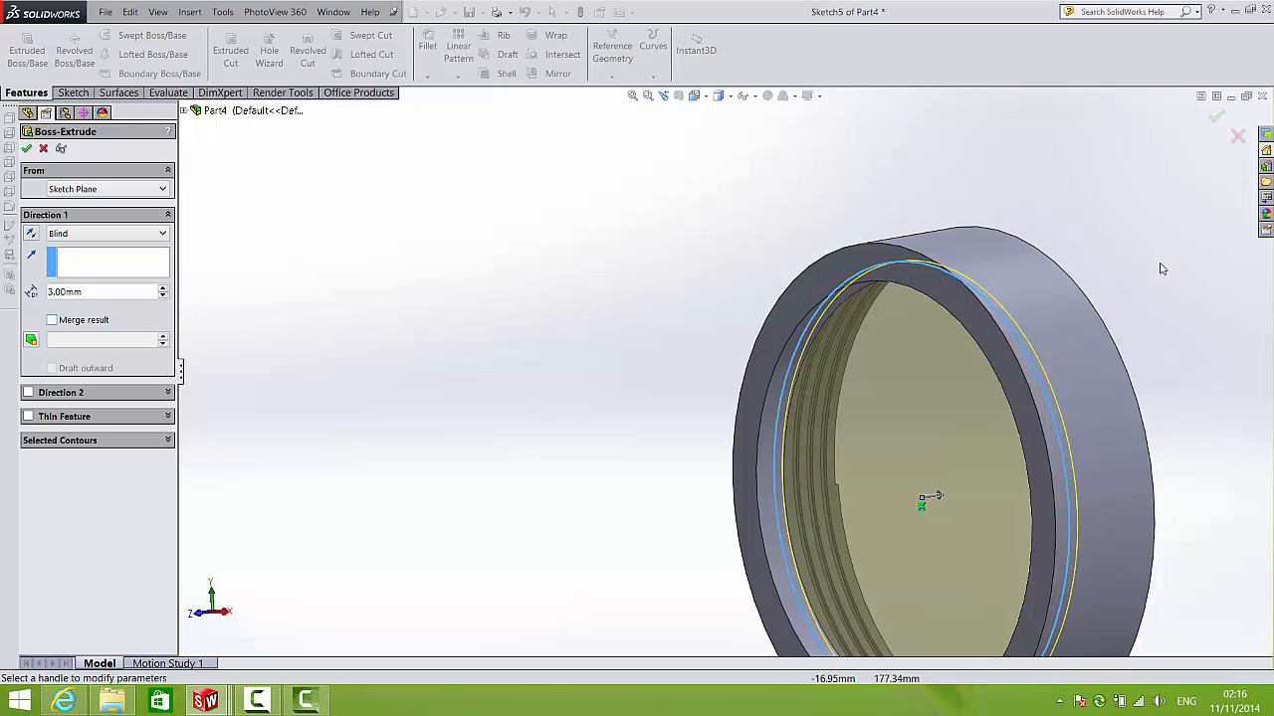
{"action": "left_click", "coordinate": [1216, 117]}
- Examine the separate disc body inside the lid and the inner edge of the opening opposite the thread
{"action": "scroll", "coordinate": [828, 444], "scroll_direction": "down", "scroll_amount": 3}
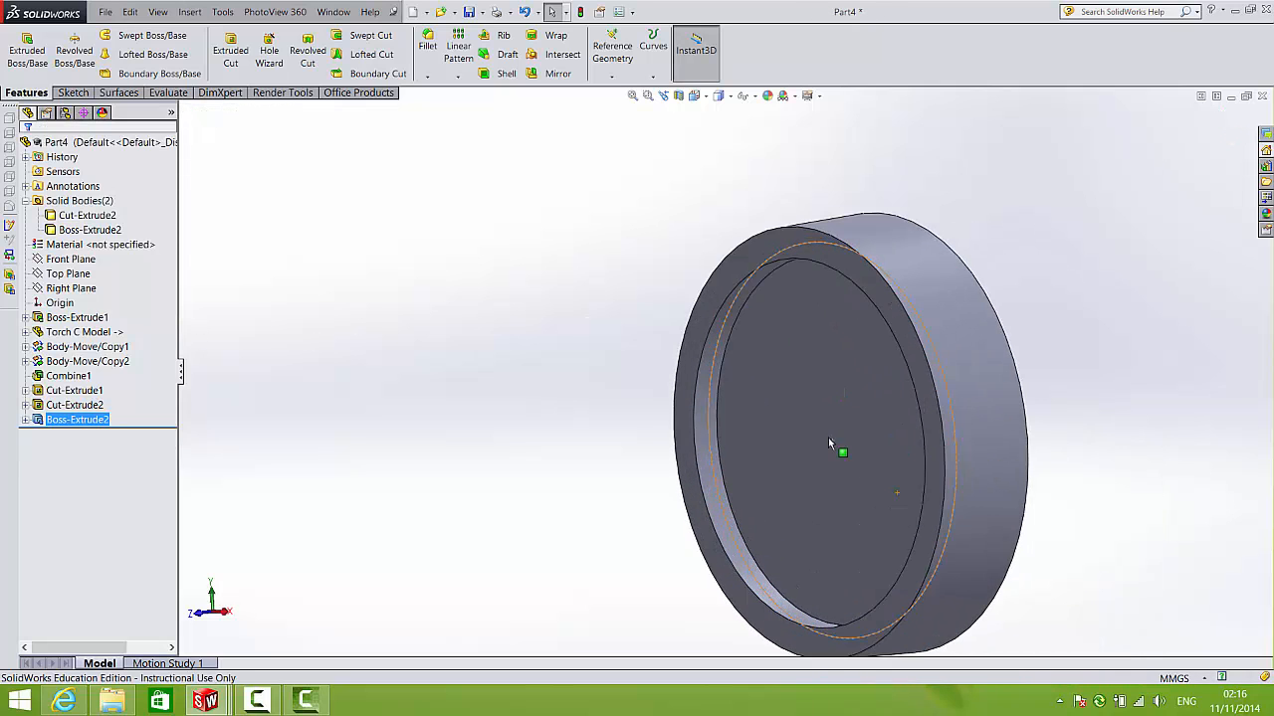
{"action": "left_click", "coordinate": [808, 410]}
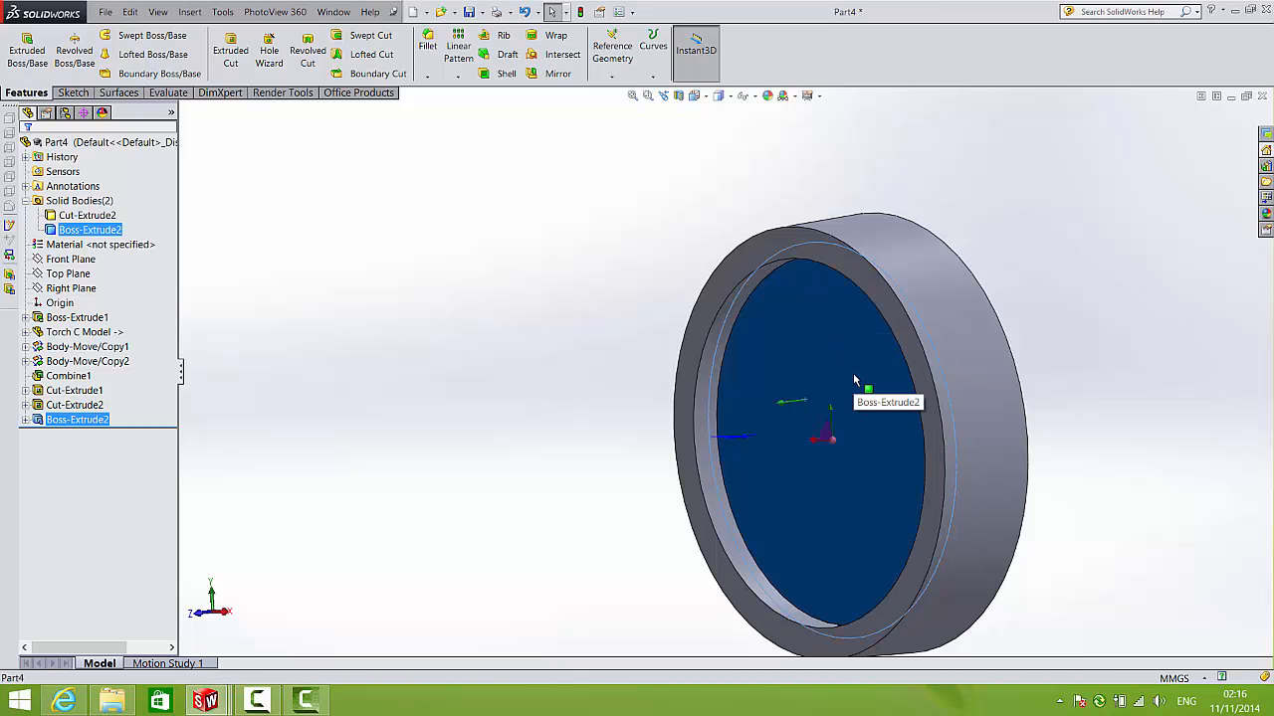
{"action": "left_click", "coordinate": [1080, 269]}
{"action": "middle_click_drag", "start_coordinate": [936, 364], "coordinate": [883, 337]}
{"action": "middle_click", "coordinate": [883, 337]}
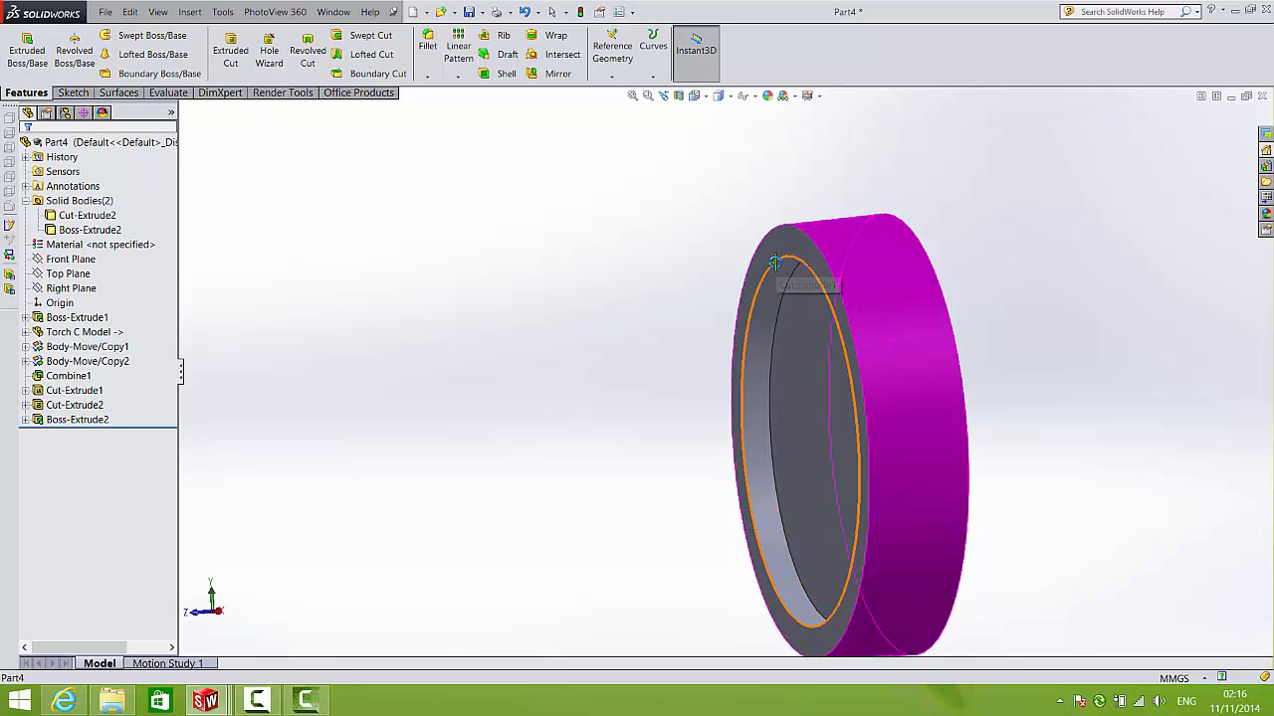
{"action": "left_click", "coordinate": [768, 271]}
{"action": "left_click", "coordinate": [600, 417]}
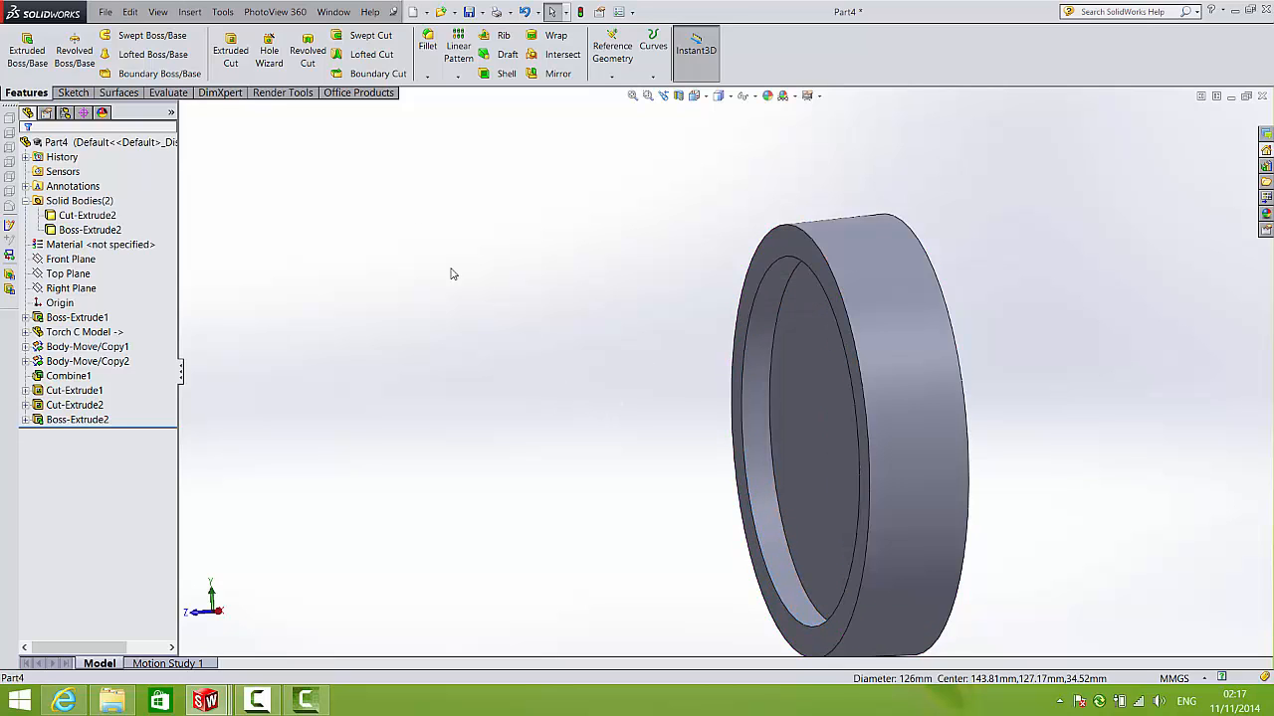
- Chamfer the inner edge of the opening on the lid's unthreaded side using Distance distance, with 6 mm and 3 mm
{"action": "left_click", "coordinate": [426, 77]}
{"action": "left_click", "coordinate": [448, 107]}
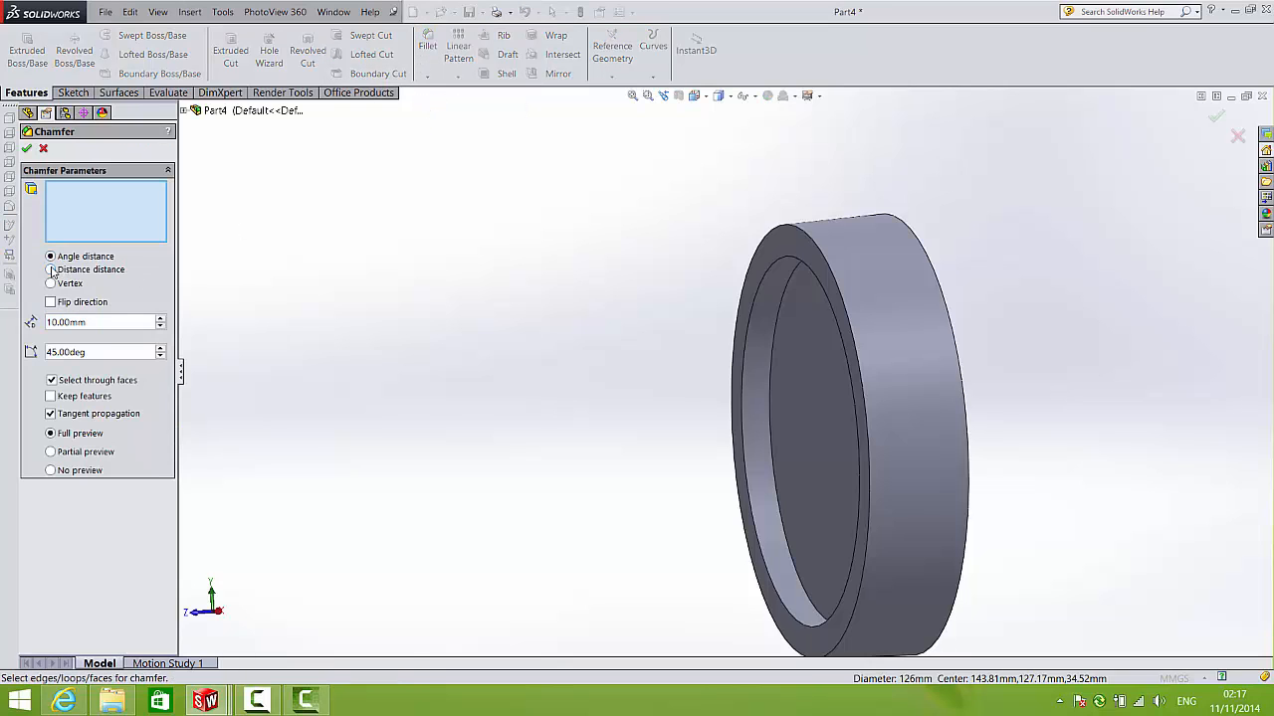
{"action": "left_click", "coordinate": [50, 269]}
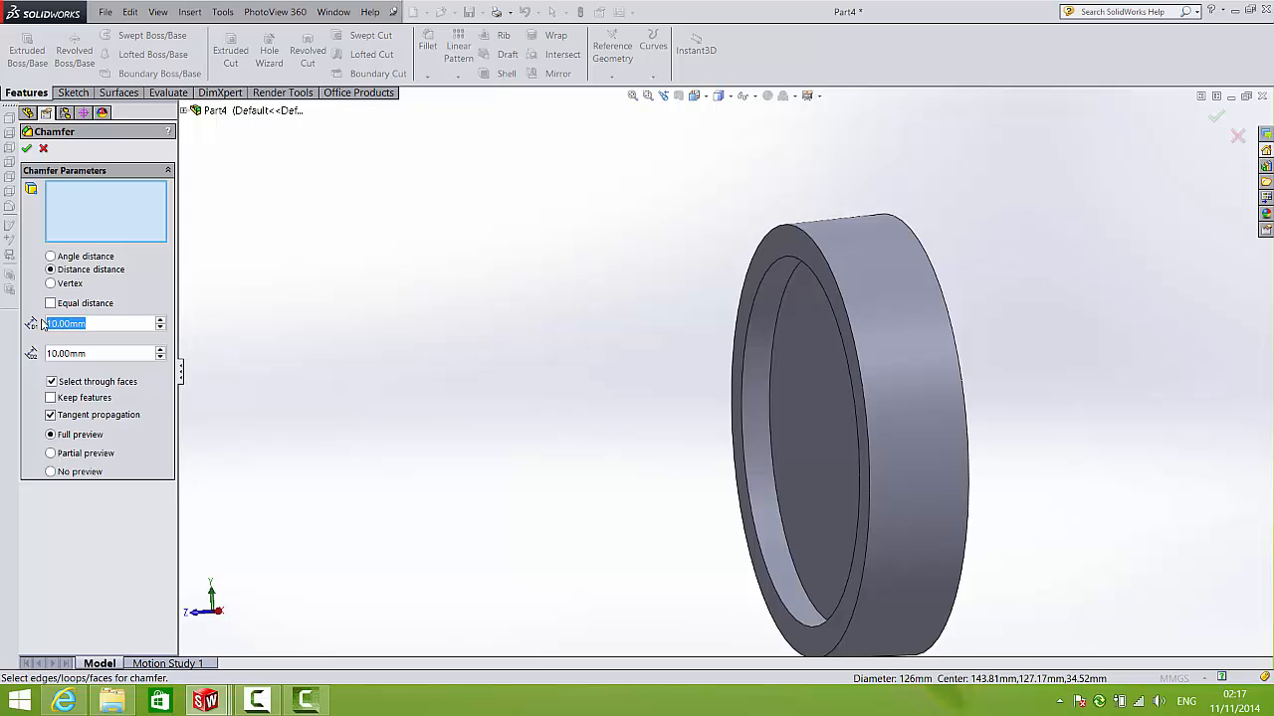
{"action": "type", "text": "6"}
{"action": "left_click", "coordinate": [92, 356]}
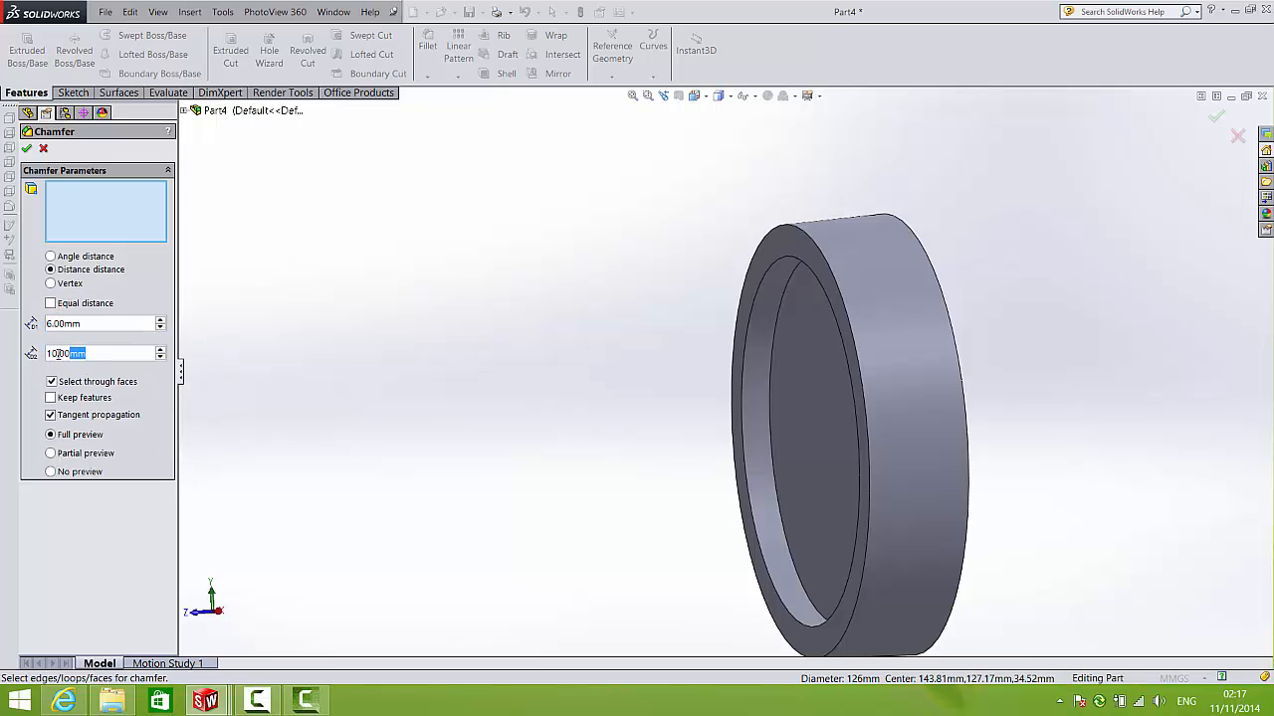
{"action": "type", "text": "3"}
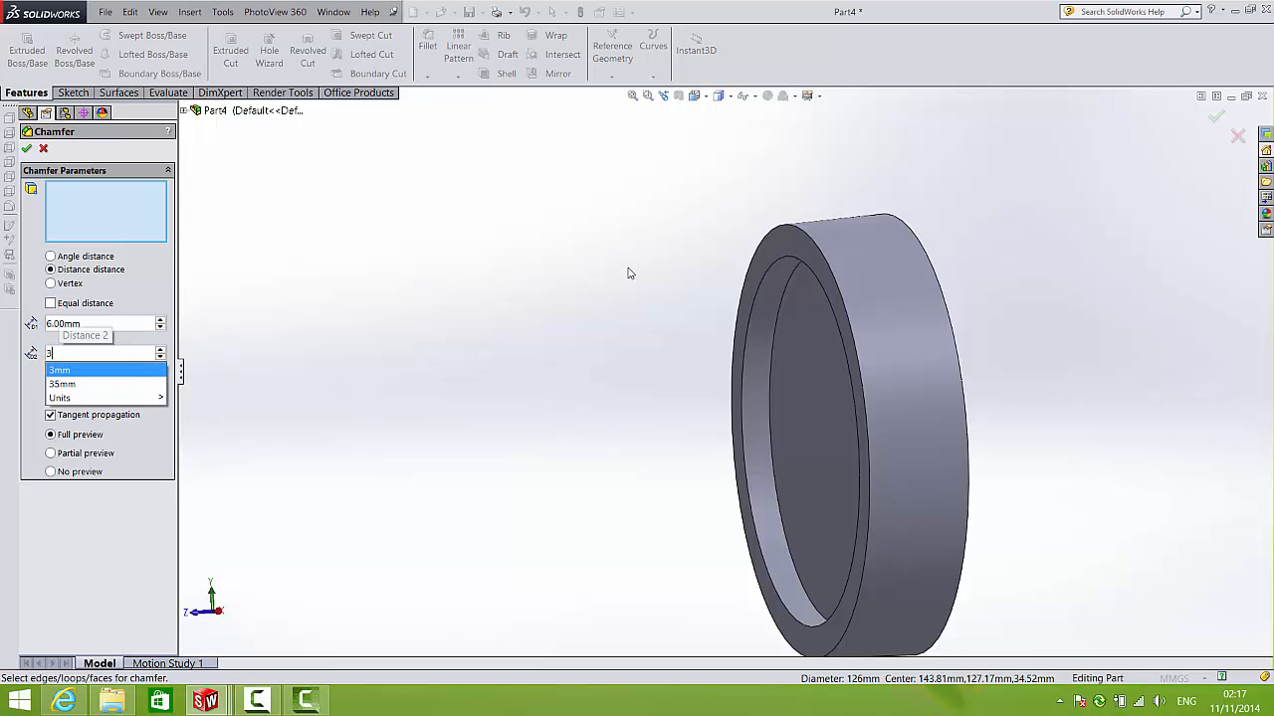
{"action": "left_click", "coordinate": [773, 275]}
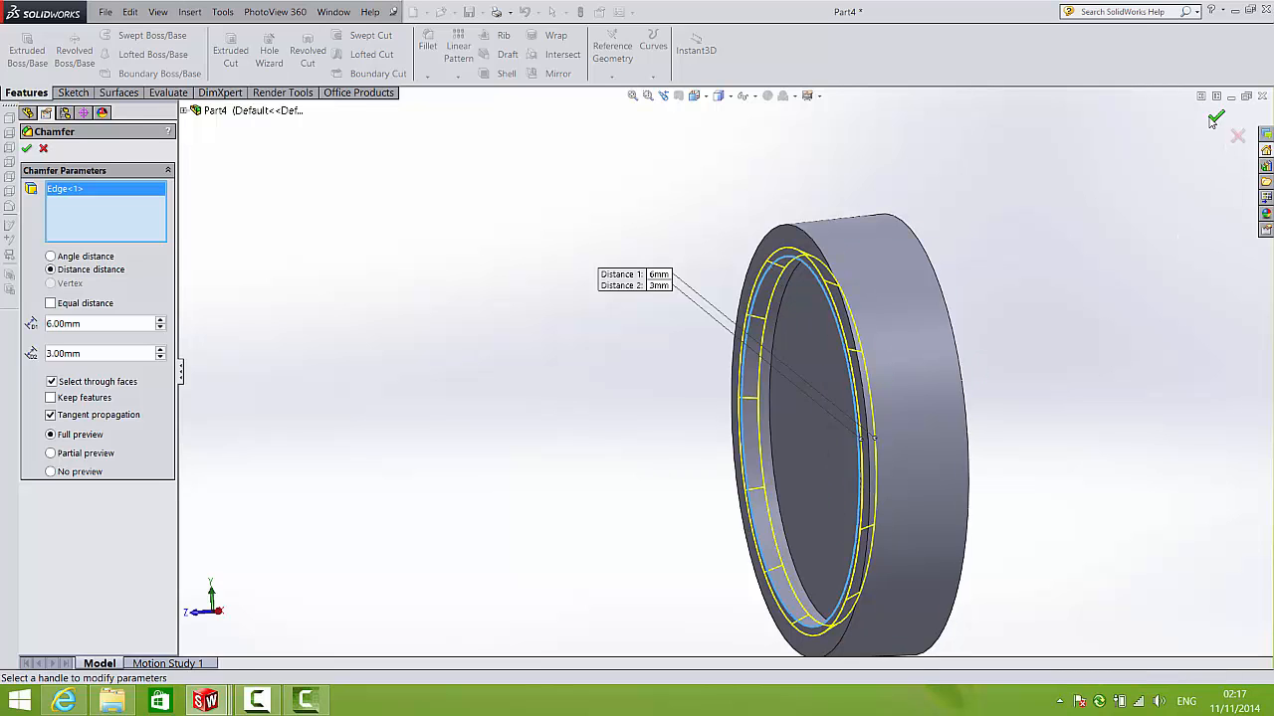
{"action": "left_click", "coordinate": [1214, 120]}
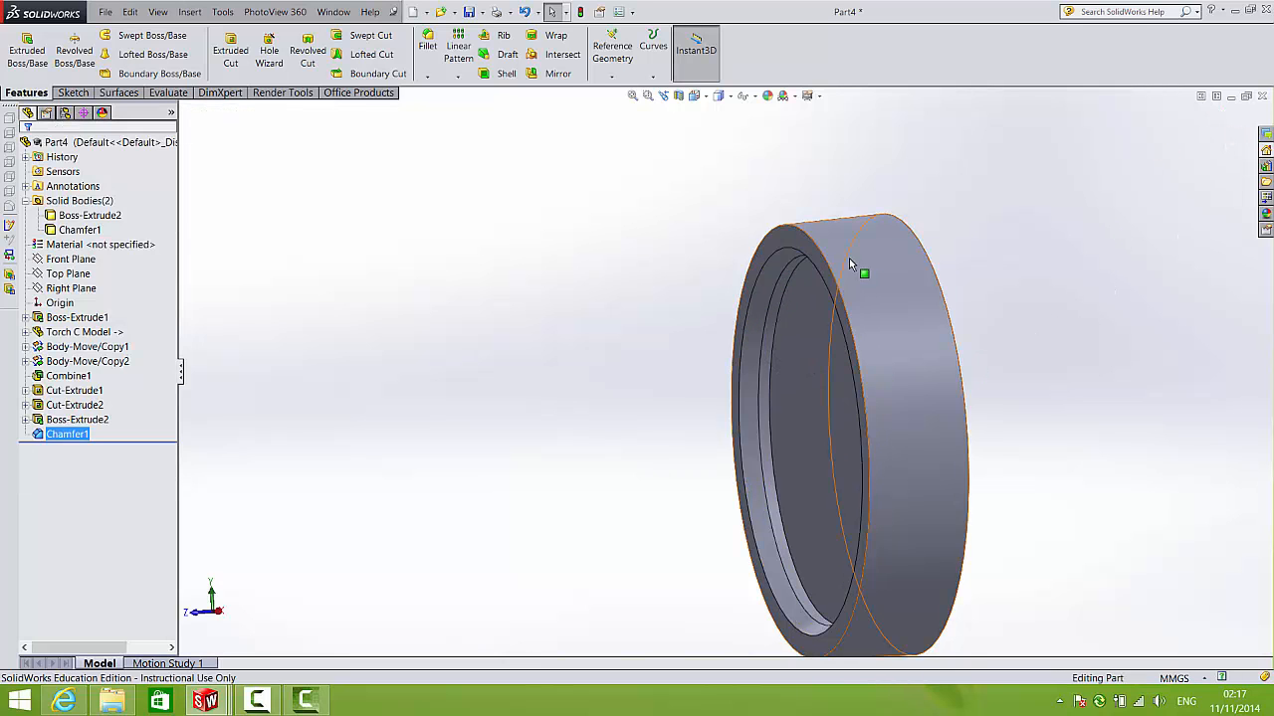
- Check the lid's position relative to the Front Plane and Right Plane, including a view normal to the Front Plane
{"action": "middle_click_drag", "start_coordinate": [849, 257], "coordinate": [873, 259]}
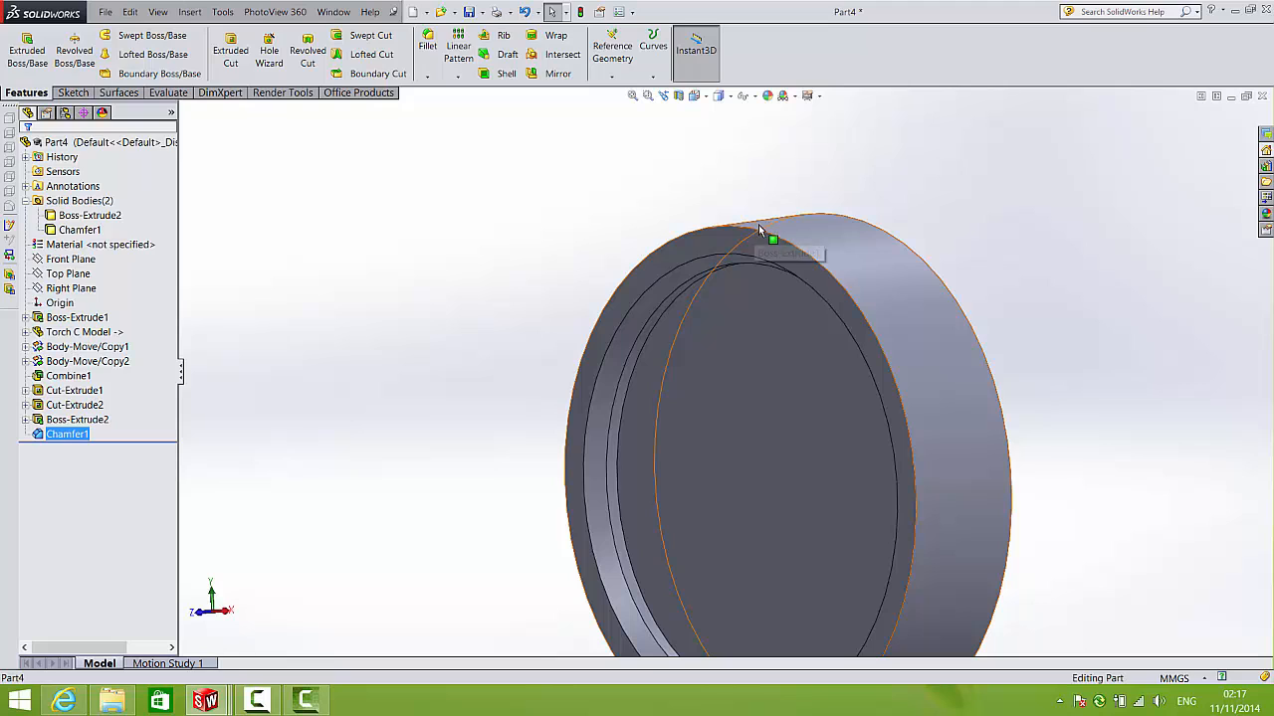
{"action": "left_click", "coordinate": [78, 264]}
{"action": "key", "text": "space"}
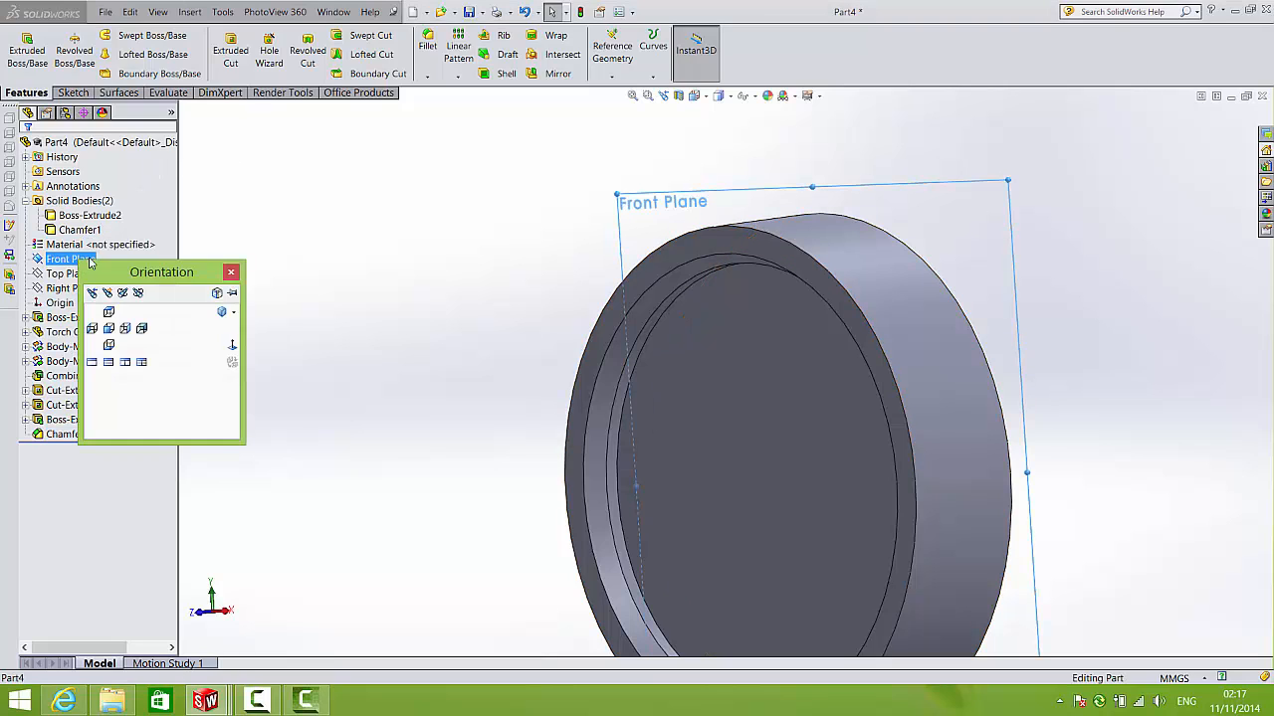
{"action": "left_click", "coordinate": [233, 342]}
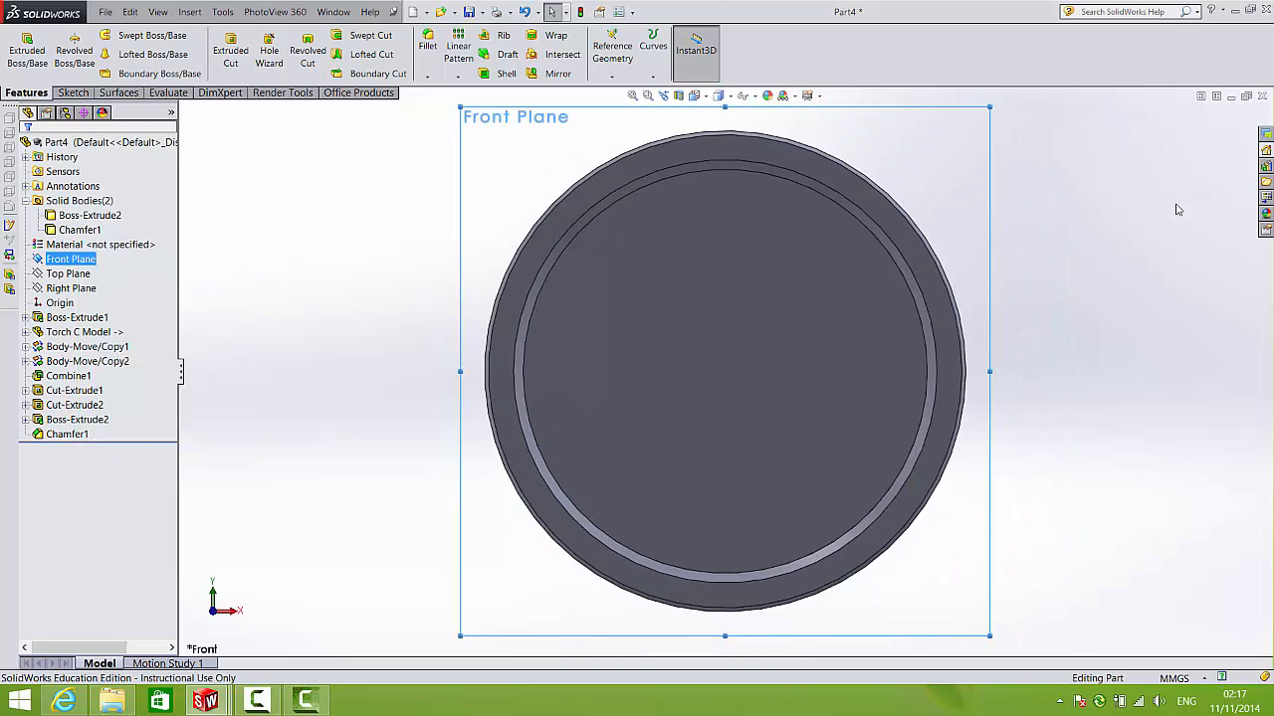
{"action": "left_click", "coordinate": [1177, 209]}
{"action": "middle_click_drag", "start_coordinate": [995, 276], "coordinate": [862, 322]}
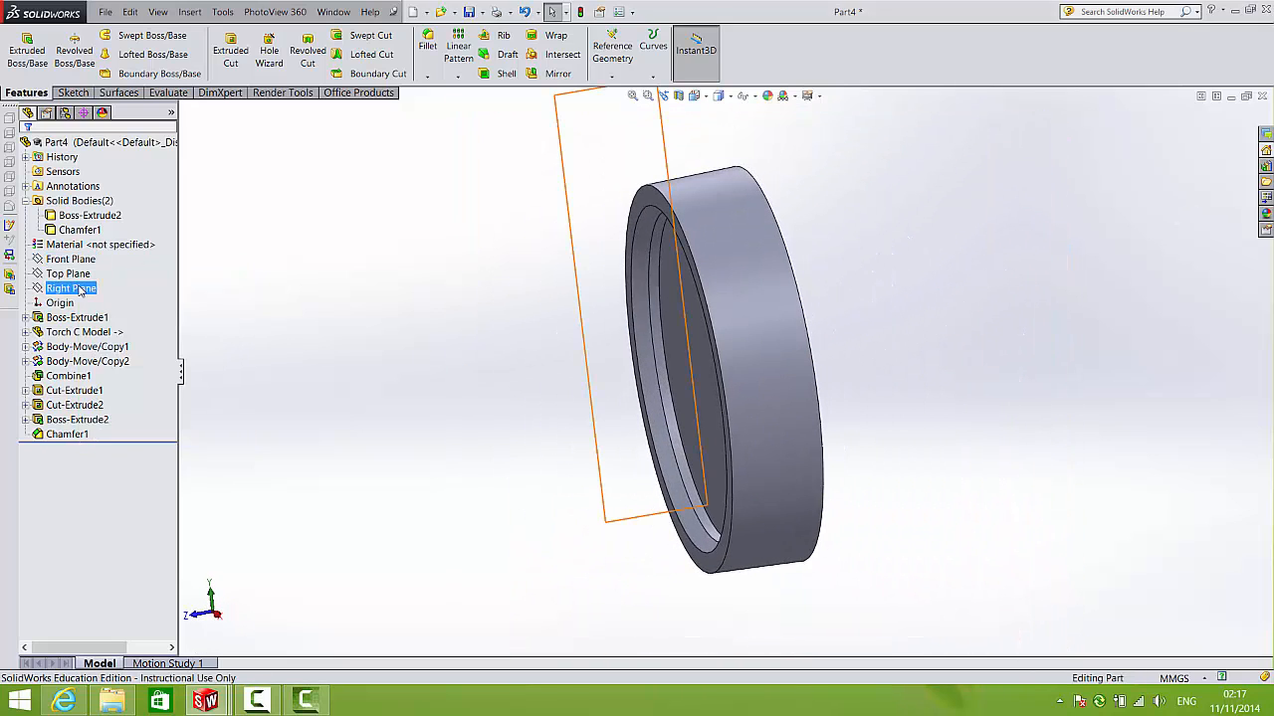
{"action": "middle_click_drag", "start_coordinate": [415, 278], "coordinate": [215, 301]}
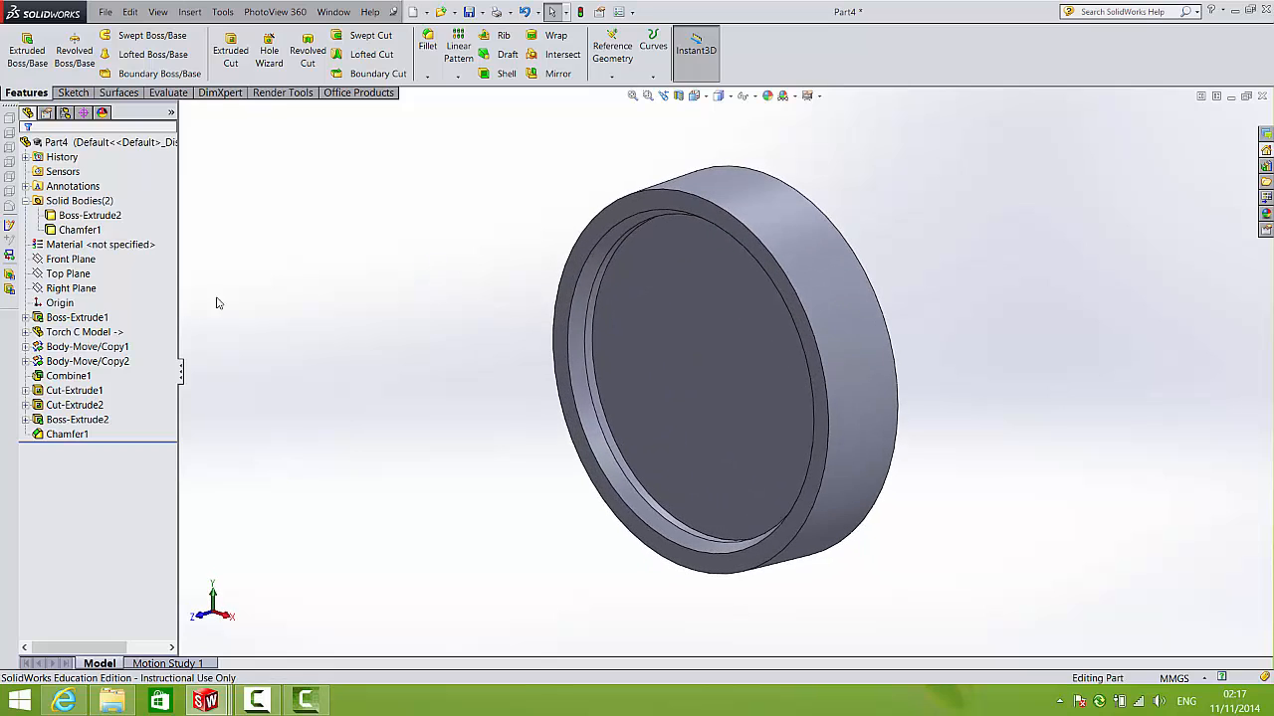
{"action": "left_click", "coordinate": [72, 288]}
{"action": "scroll", "coordinate": [707, 436], "scroll_direction": "up", "scroll_amount": 4}
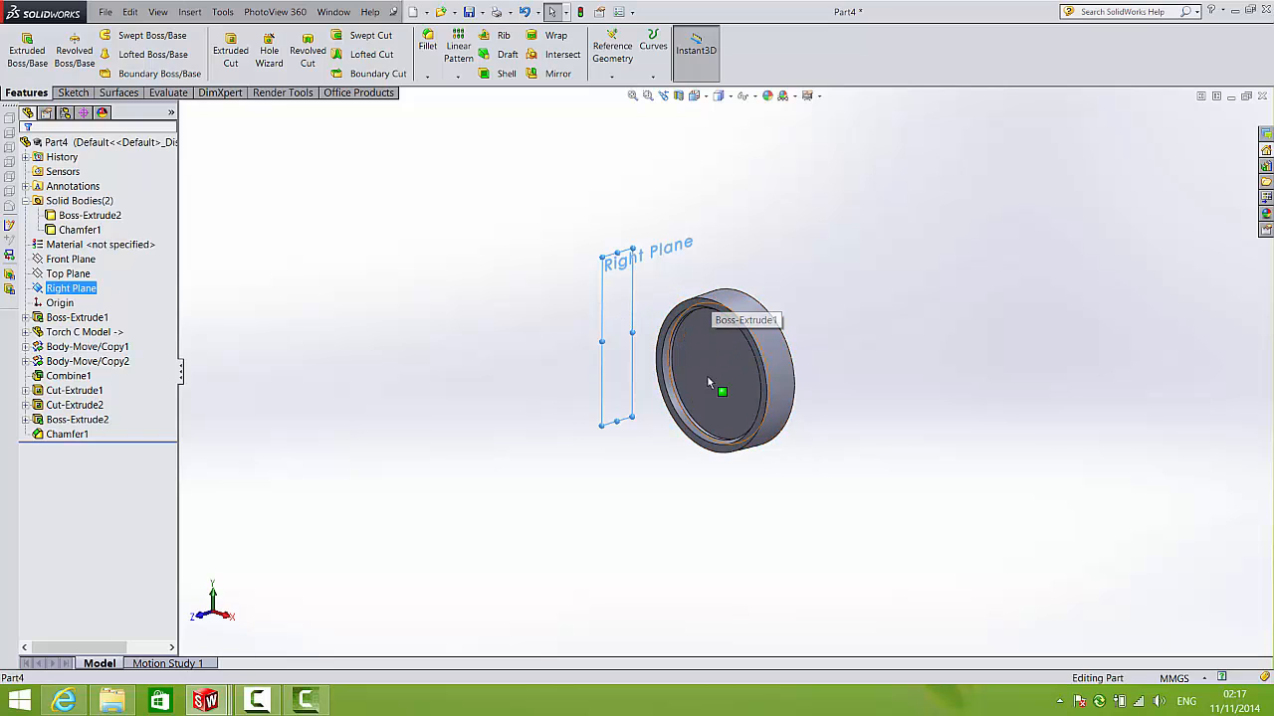
{"action": "scroll", "coordinate": [708, 350], "scroll_direction": "down", "scroll_amount": 2}
{"action": "left_click", "coordinate": [657, 167]}
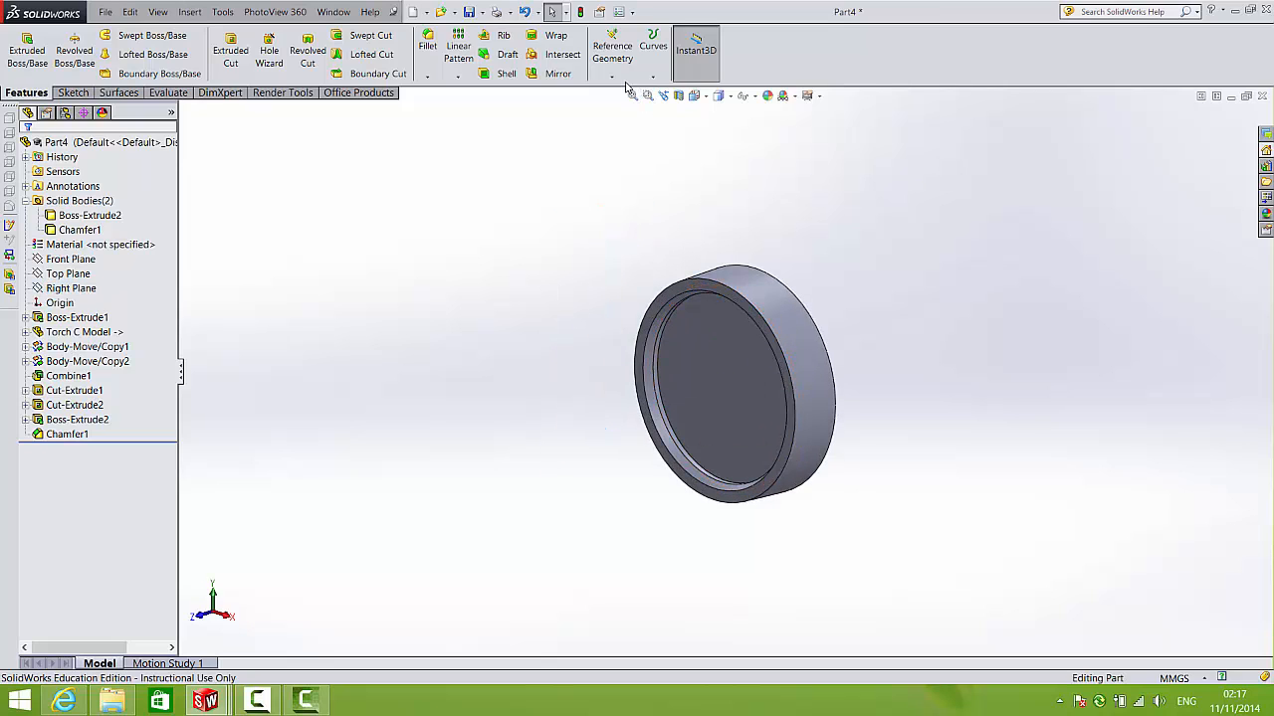
- Create a reference axis through the lid's centre from its outer cylindrical face
{"action": "left_click", "coordinate": [612, 45]}
{"action": "left_click", "coordinate": [617, 105]}
{"action": "left_click", "coordinate": [787, 312]}
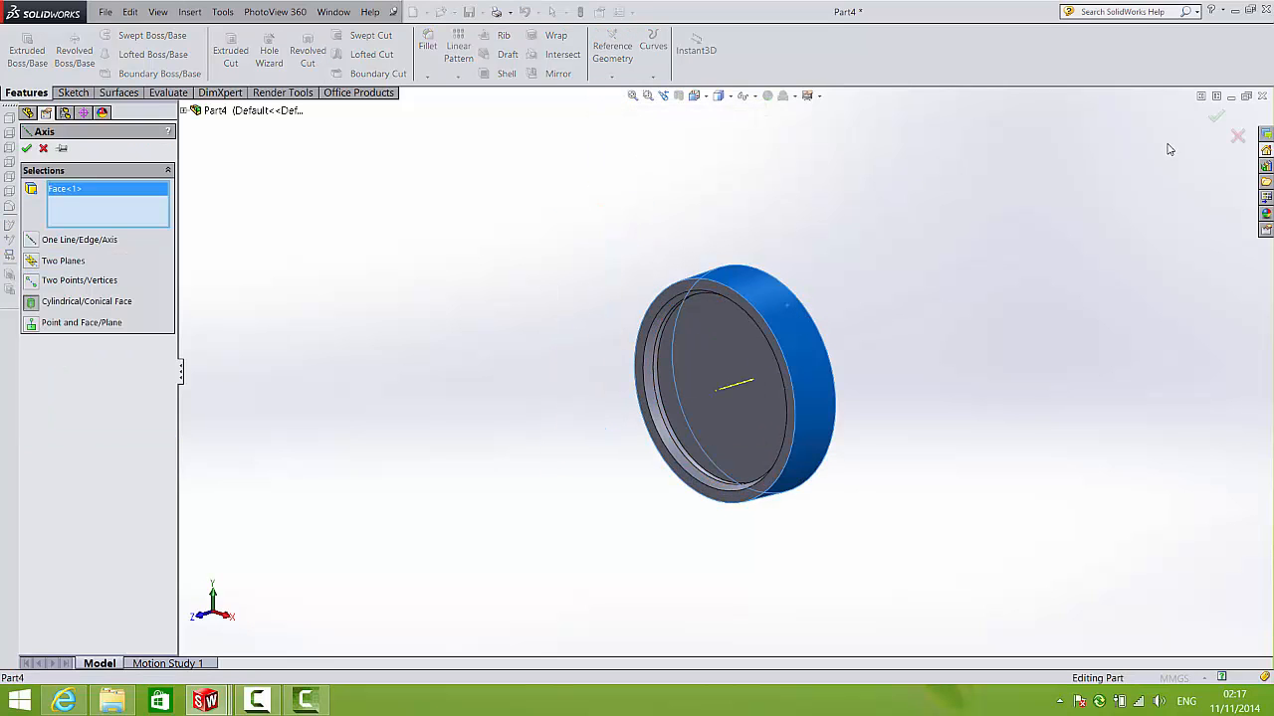
{"action": "left_click", "coordinate": [1215, 117]}
- Create a reference plane through the lid's axis at 0° to the Right Plane, and stretch its outline beyond the lid above and below
{"action": "left_click", "coordinate": [613, 78]}
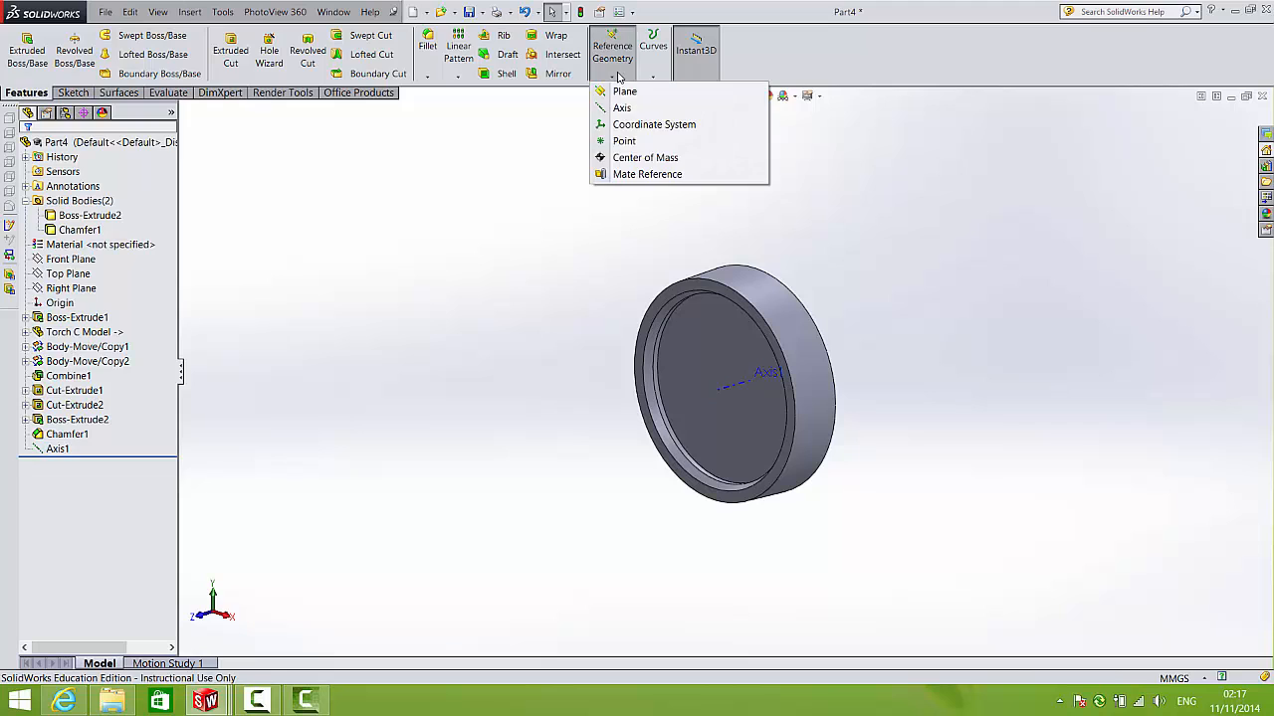
{"action": "left_click", "coordinate": [625, 92]}
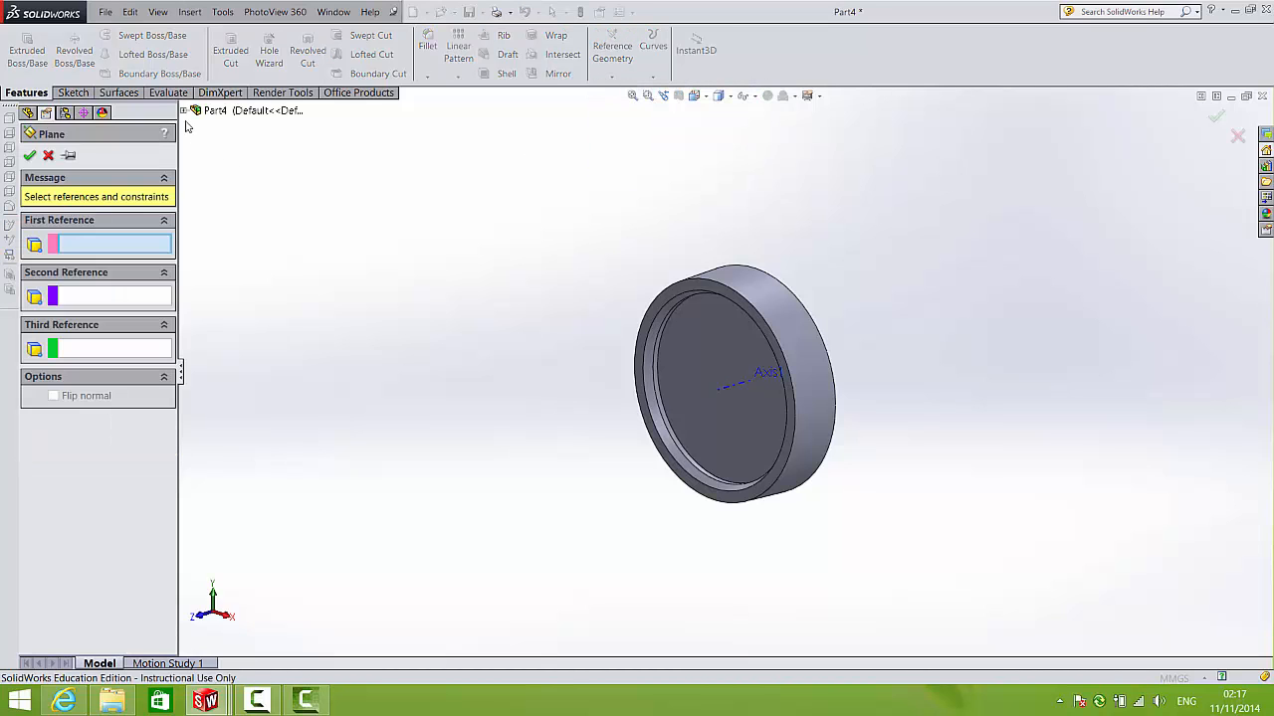
{"action": "left_click", "coordinate": [184, 111]}
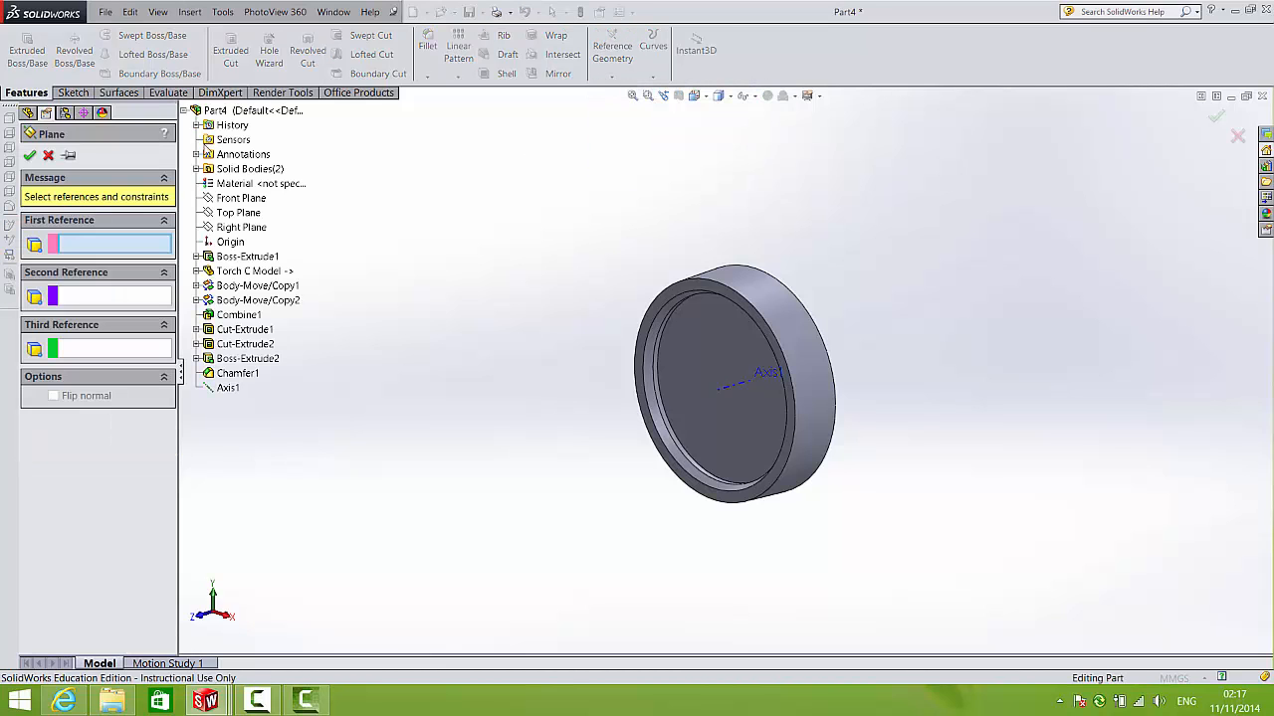
{"action": "left_click", "coordinate": [242, 229]}
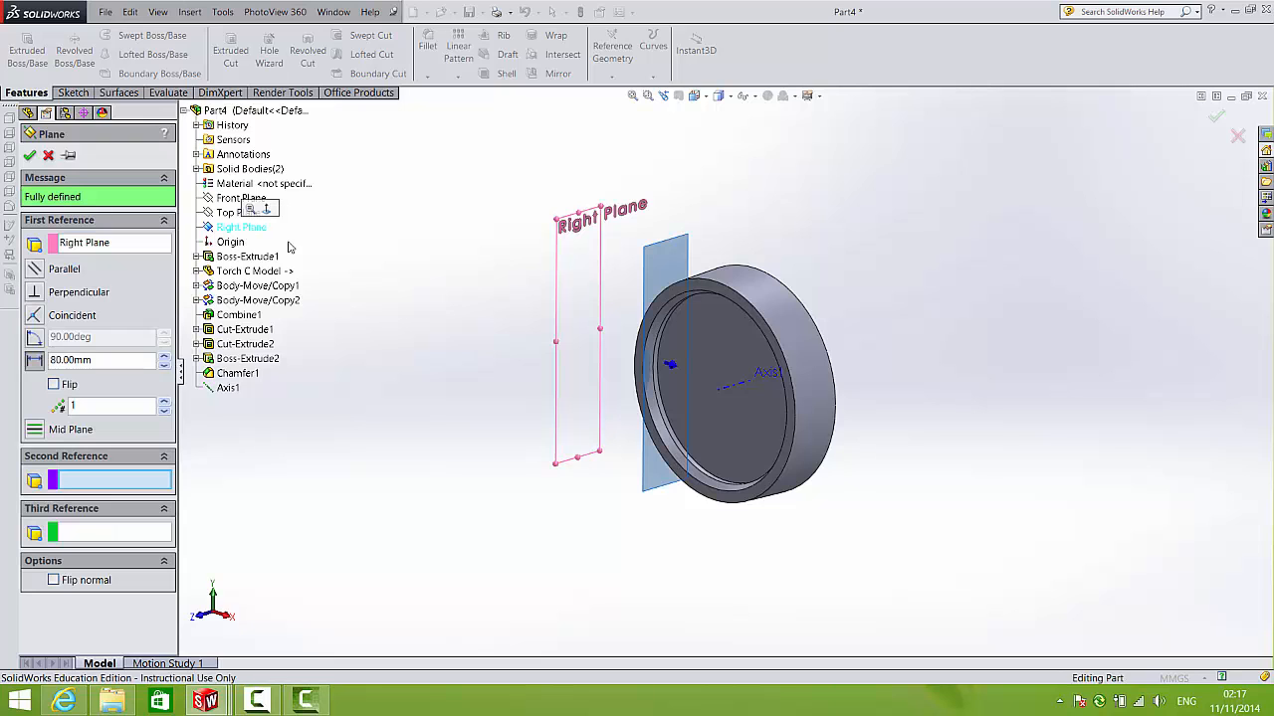
{"action": "left_click", "coordinate": [725, 394]}
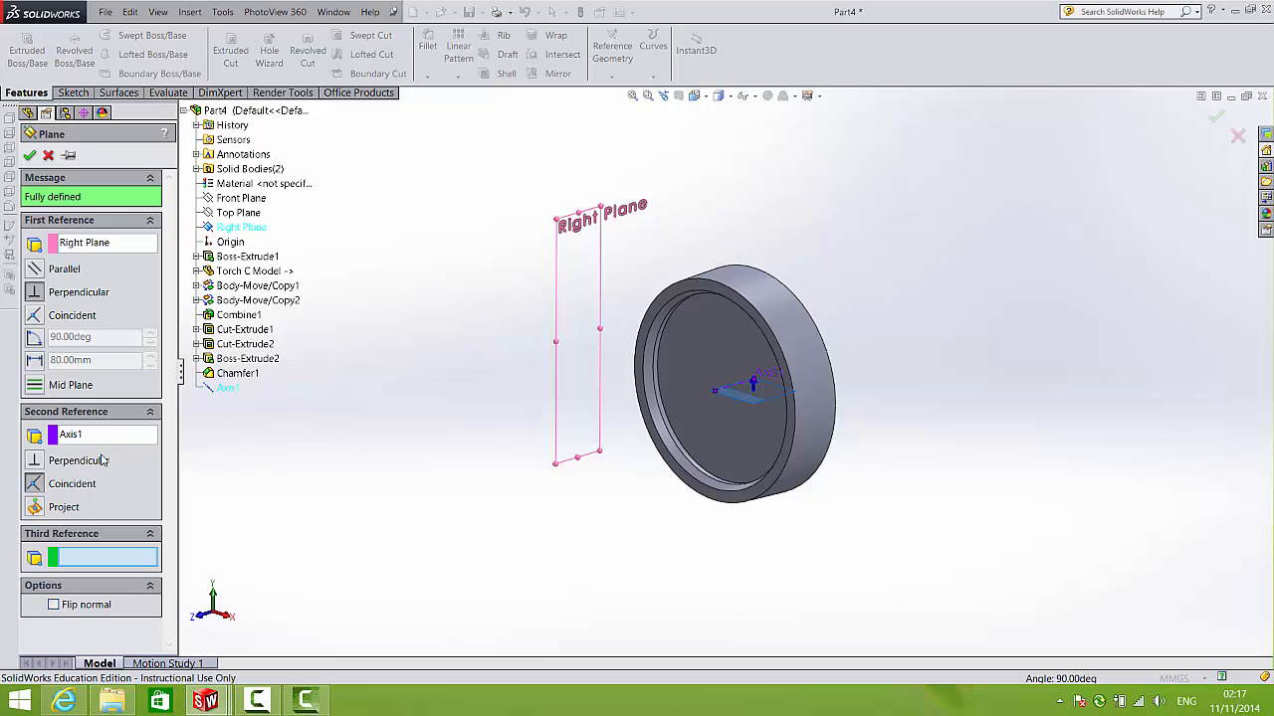
{"action": "left_click", "coordinate": [34, 338]}
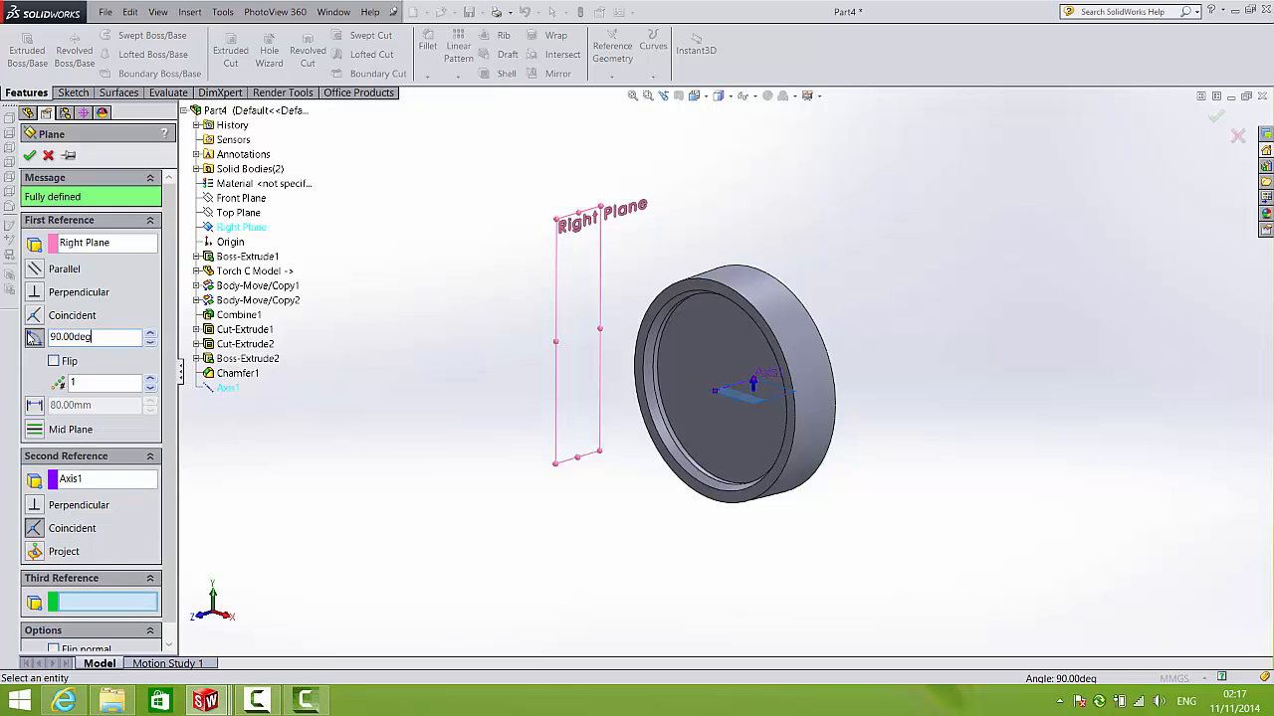
{"action": "type", "text": "0"}
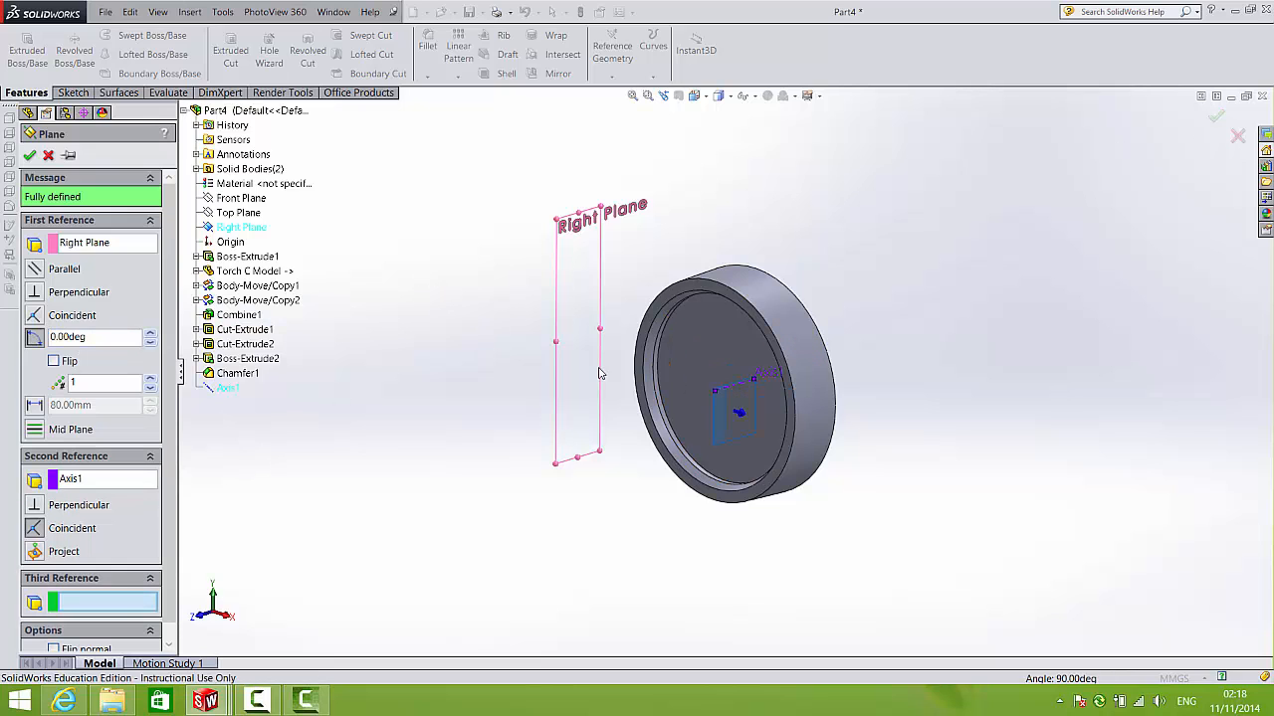
{"action": "left_click", "coordinate": [1214, 120]}
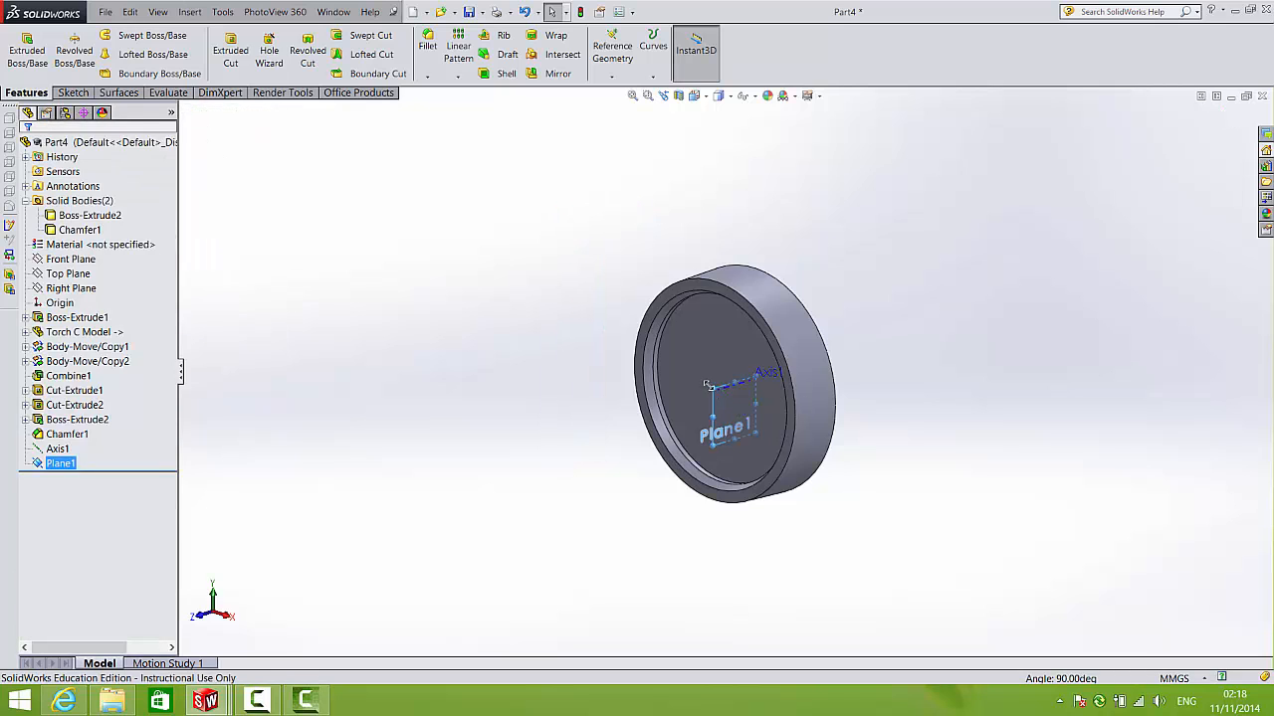
{"action": "left_click_drag", "start_coordinate": [712, 252], "coordinate": [709, 225]}
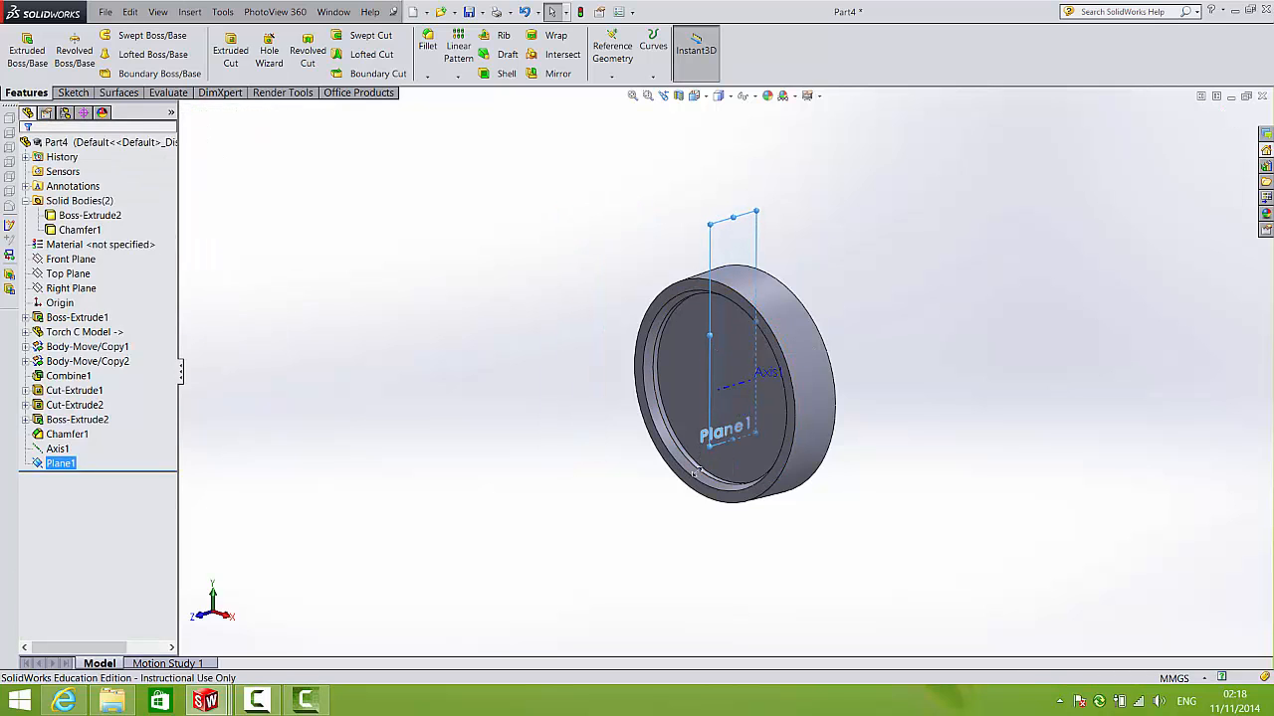
{"action": "left_click_drag", "start_coordinate": [696, 473], "coordinate": [685, 540]}
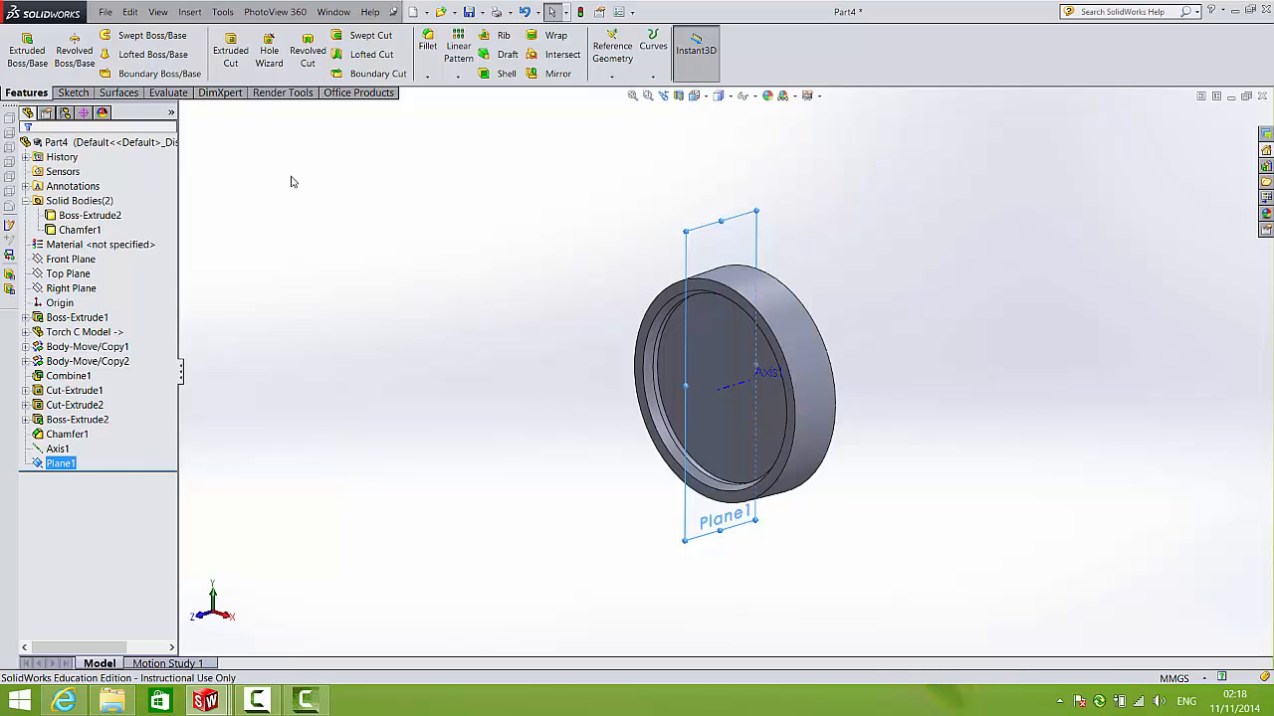
- Sketch a closed trapezoid on the new plane, standing on the lid's outer edge, with a base about 25.7 mm and upper line about 20 mm
{"action": "left_click", "coordinate": [74, 93]}
{"action": "left_click", "coordinate": [104, 36]}
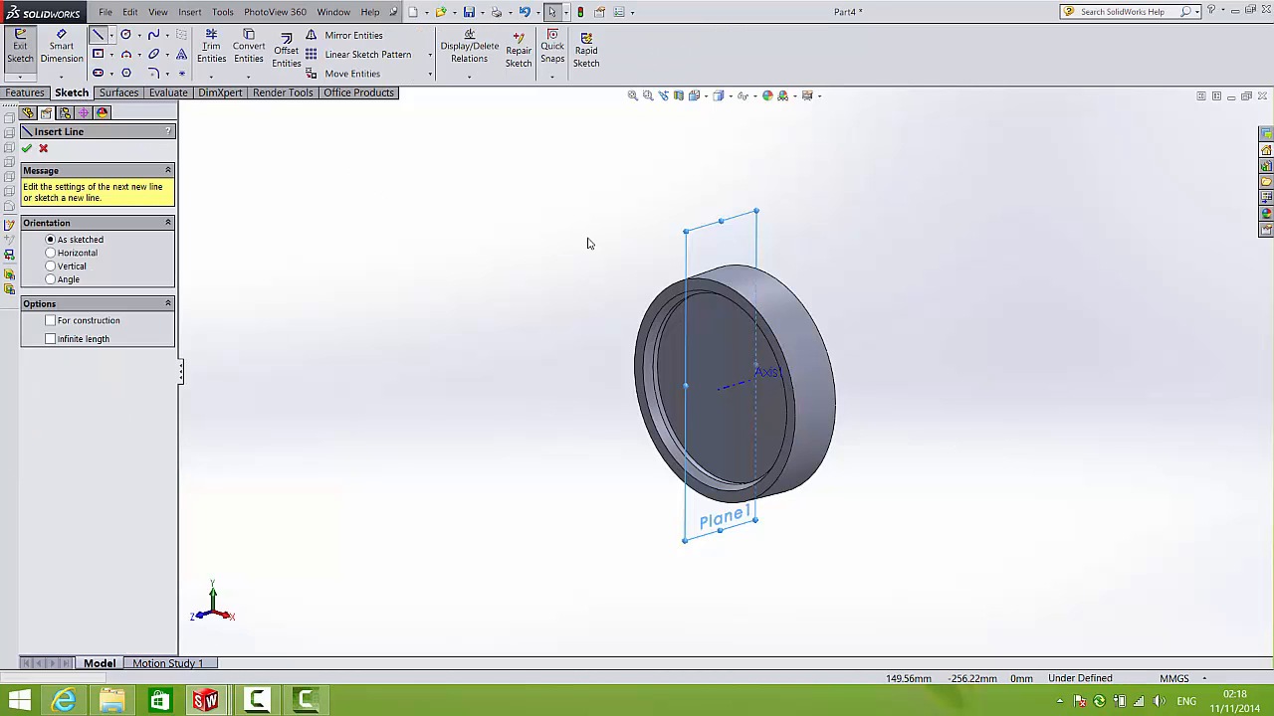
{"action": "key", "text": "space"}
{"action": "left_click", "coordinate": [742, 323]}
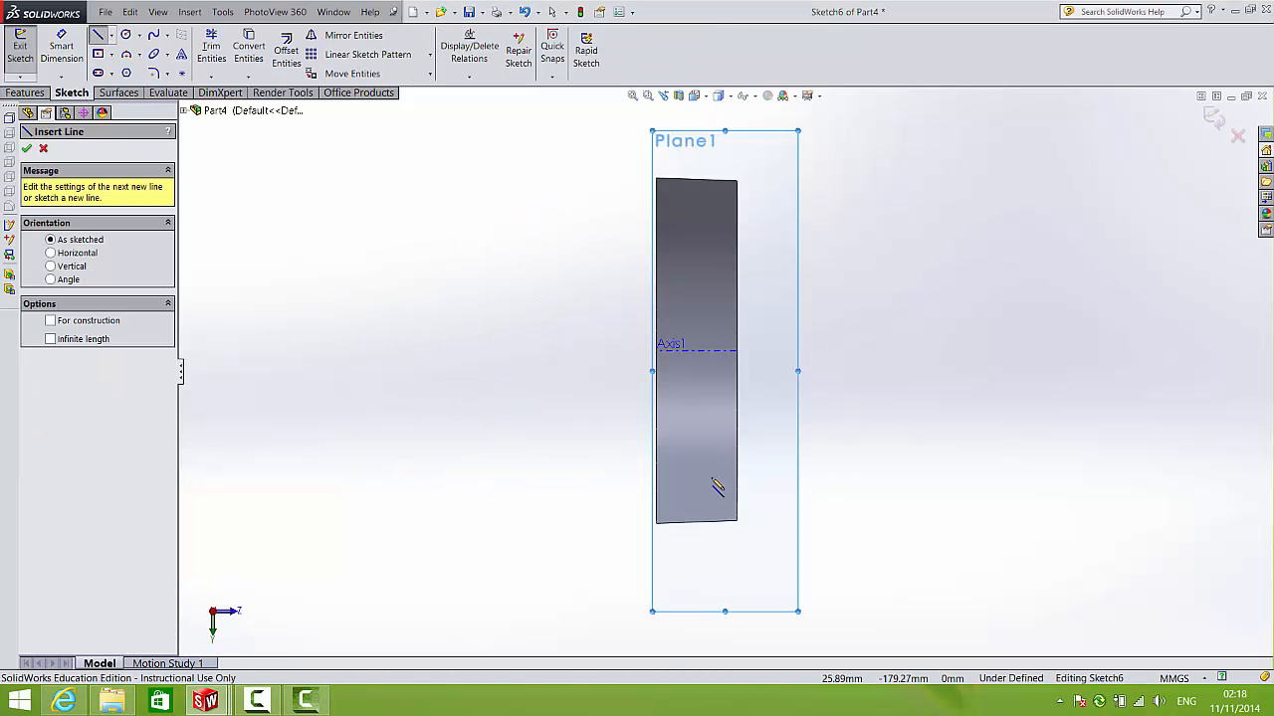
{"action": "scroll", "coordinate": [753, 232], "scroll_direction": "down", "scroll_amount": 8}
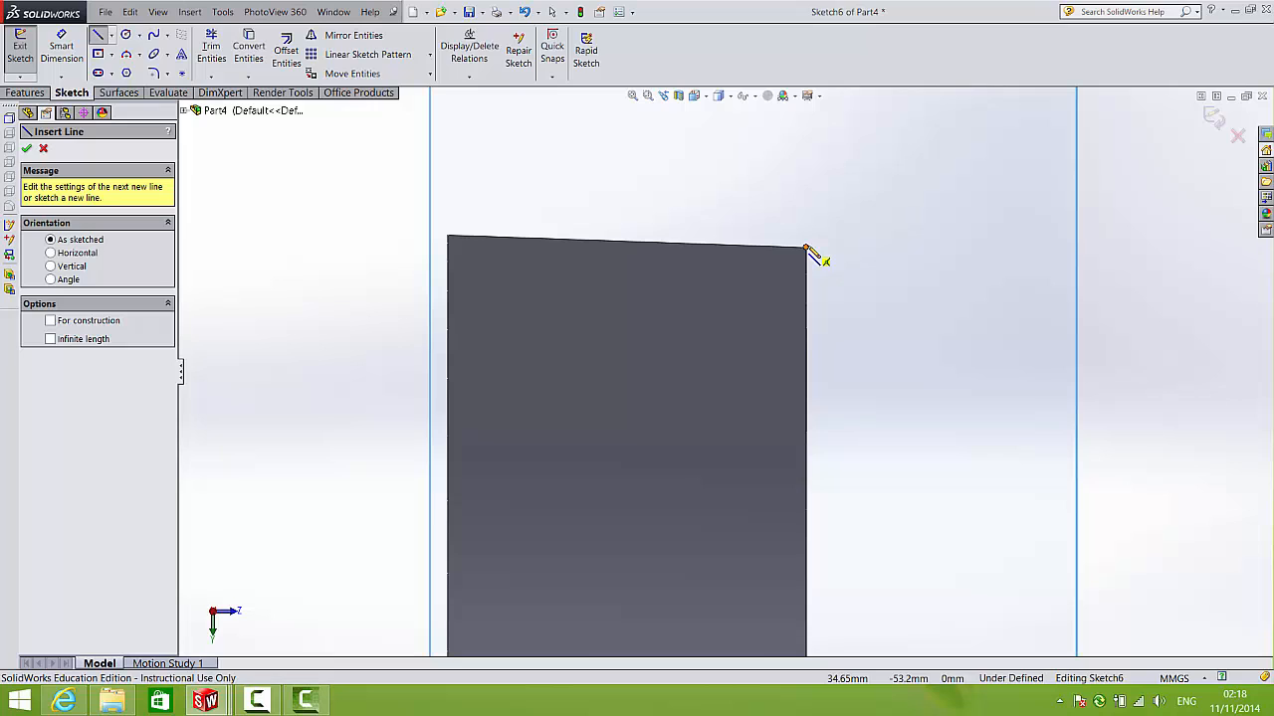
{"action": "left_click", "coordinate": [769, 246]}
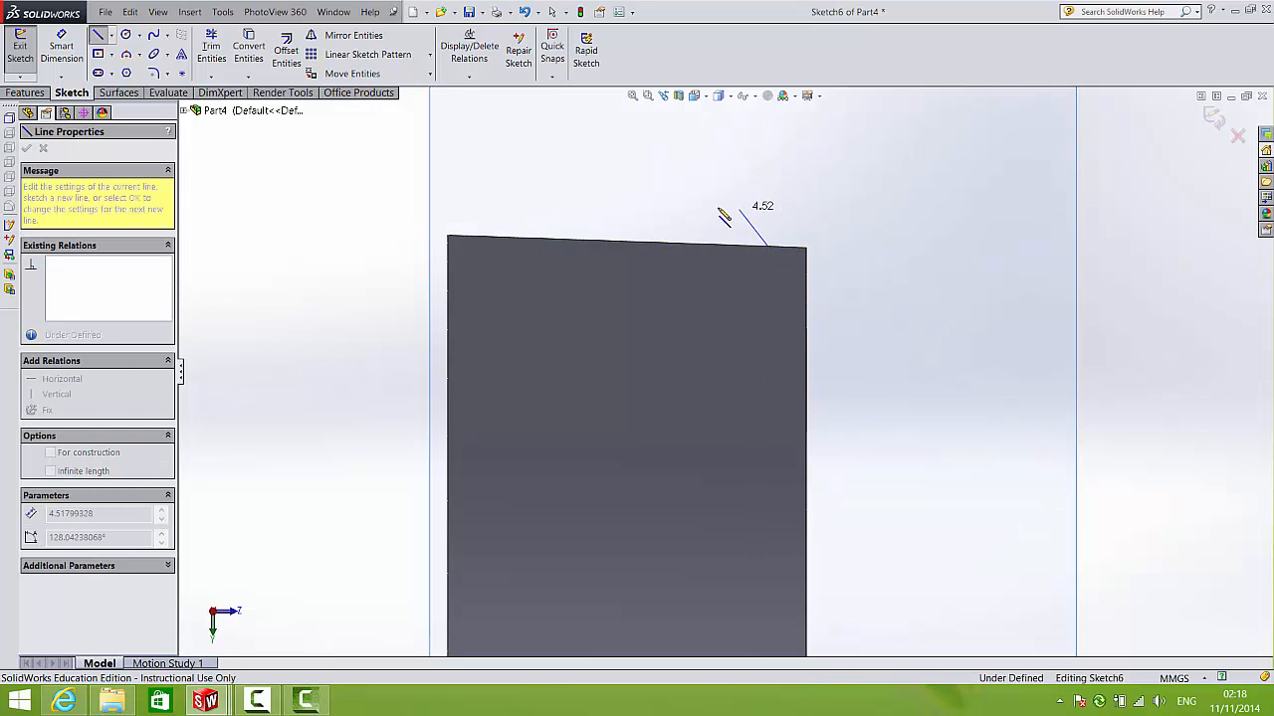
{"action": "left_click", "coordinate": [740, 209]}
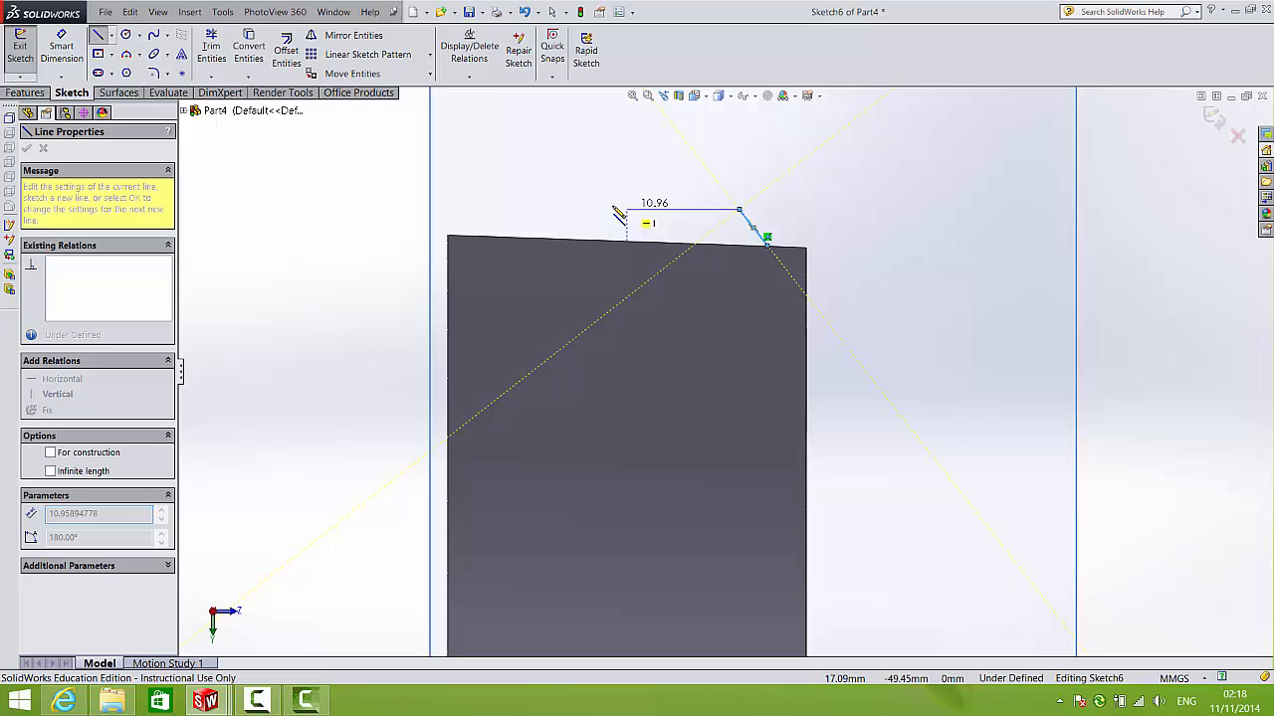
{"action": "left_click", "coordinate": [535, 203]}
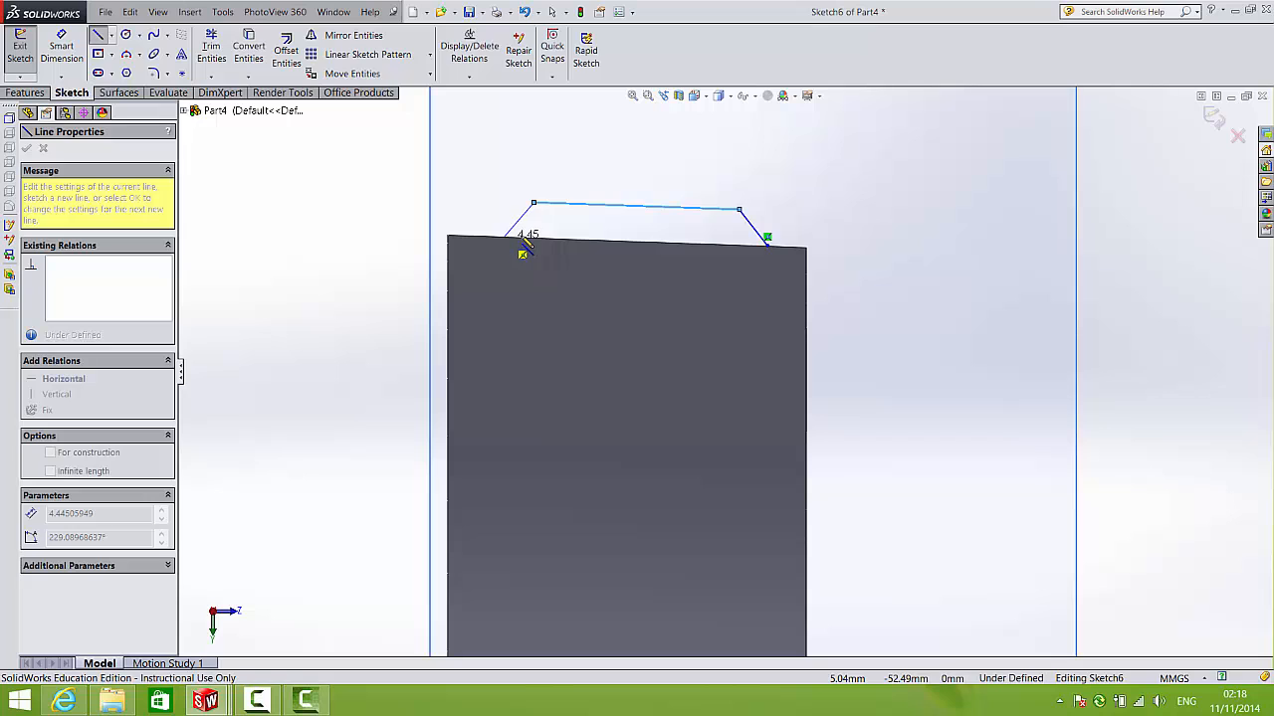
{"action": "left_click", "coordinate": [505, 231]}
{"action": "left_click", "coordinate": [768, 240]}
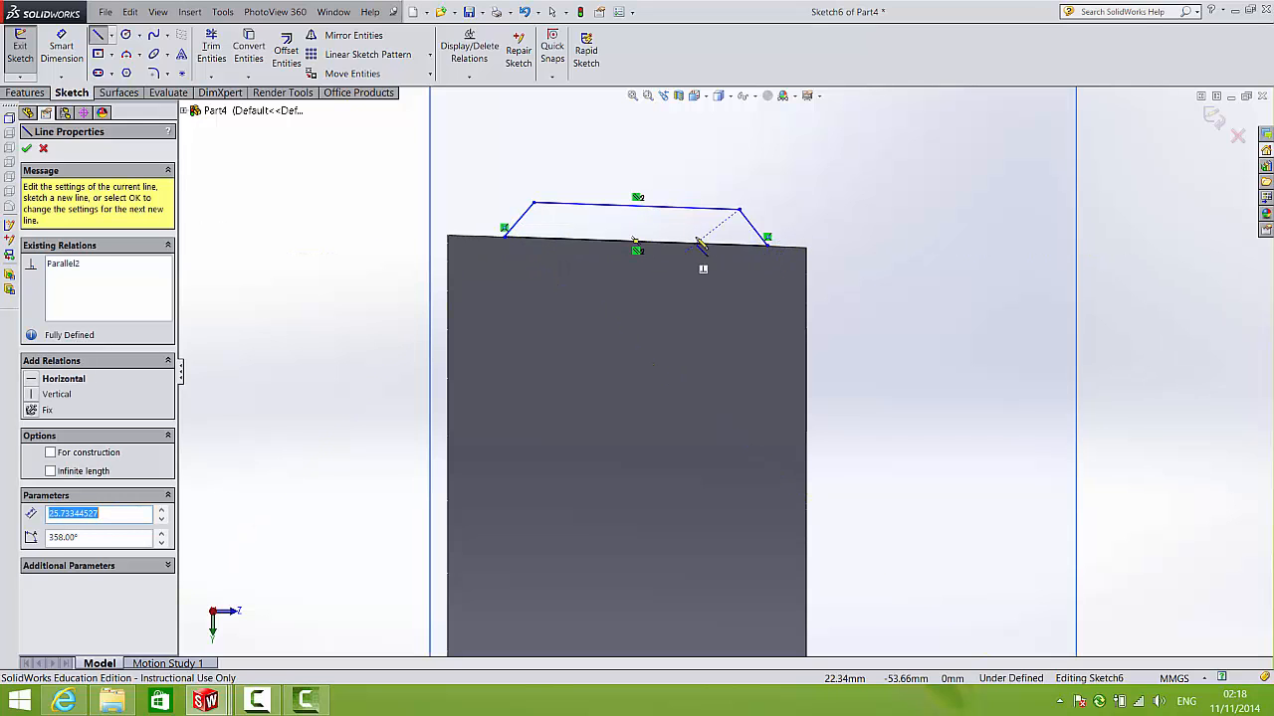
{"action": "key", "text": "Escape"}
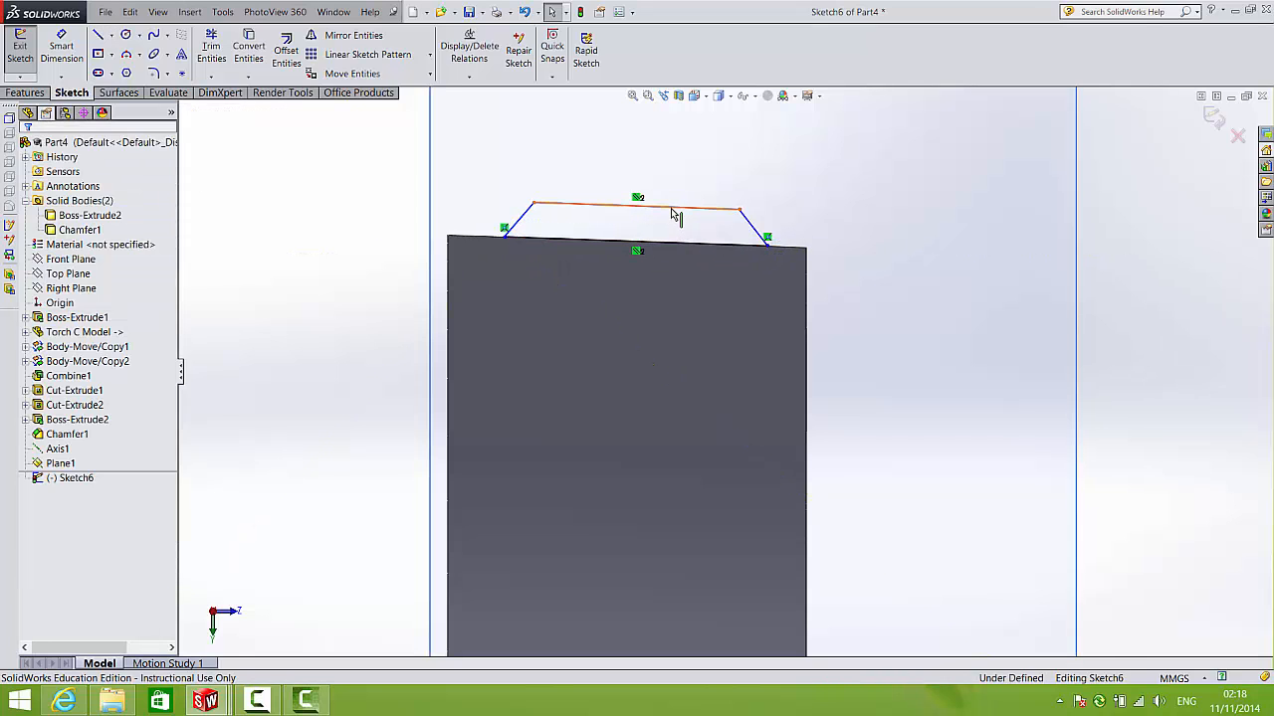
- Try to make the trapezoid's upper line horizontal, and undo the added relation
{"action": "left_click", "coordinate": [674, 216]}
{"action": "left_click", "coordinate": [705, 147]}
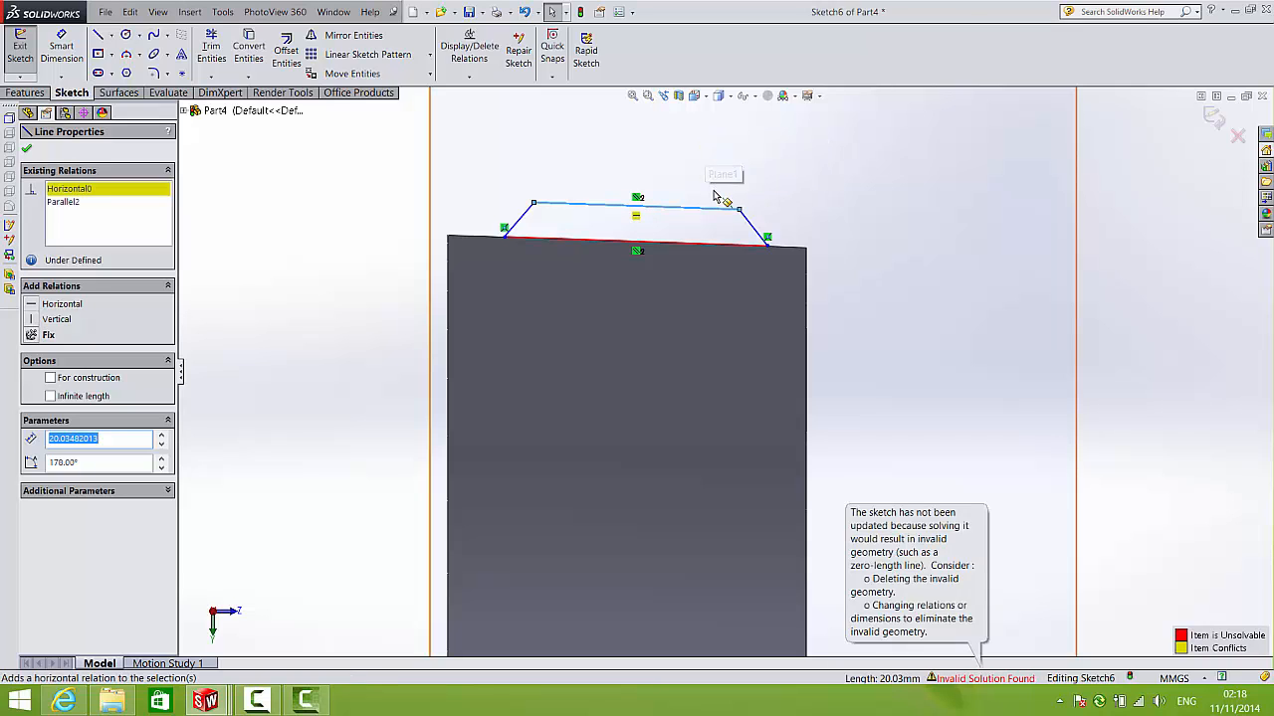
{"action": "key", "text": "ctrl+z"}
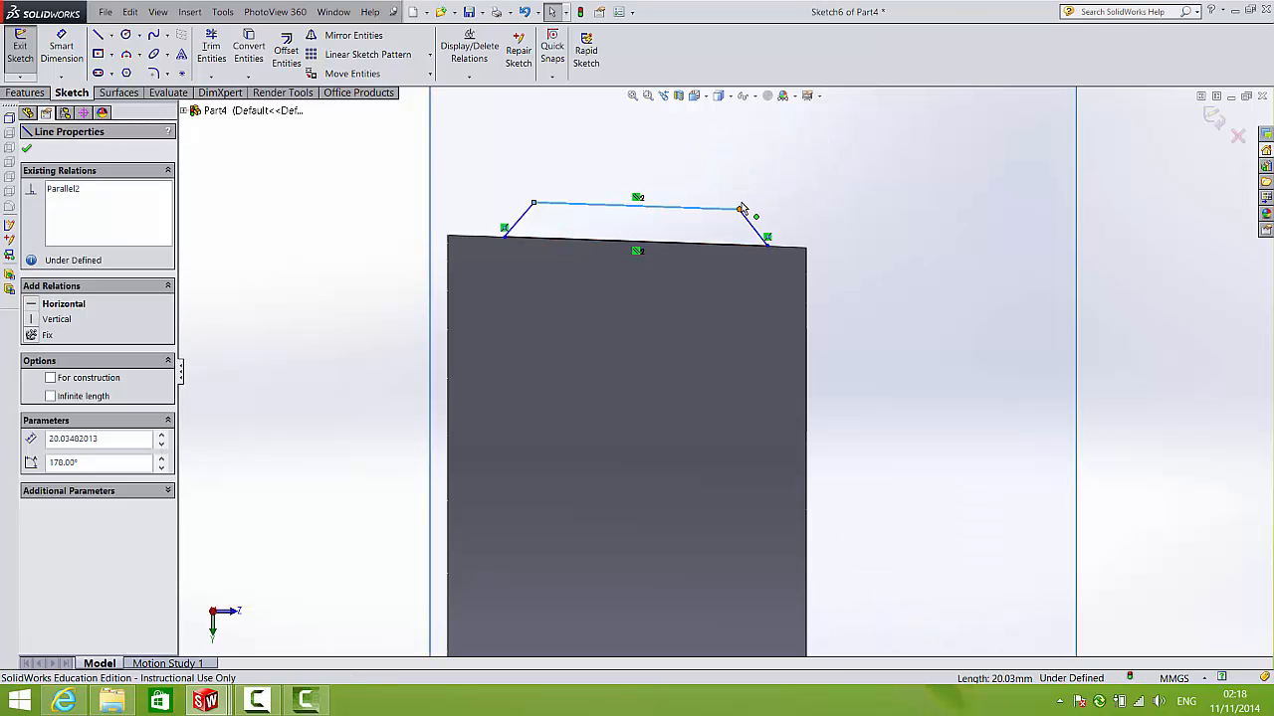
- Raise the trapezoid's upper line slightly and replace its parallel relation with a horizontal one, finishing the sketch
{"action": "left_click_drag", "start_coordinate": [740, 208], "coordinate": [742, 197]}
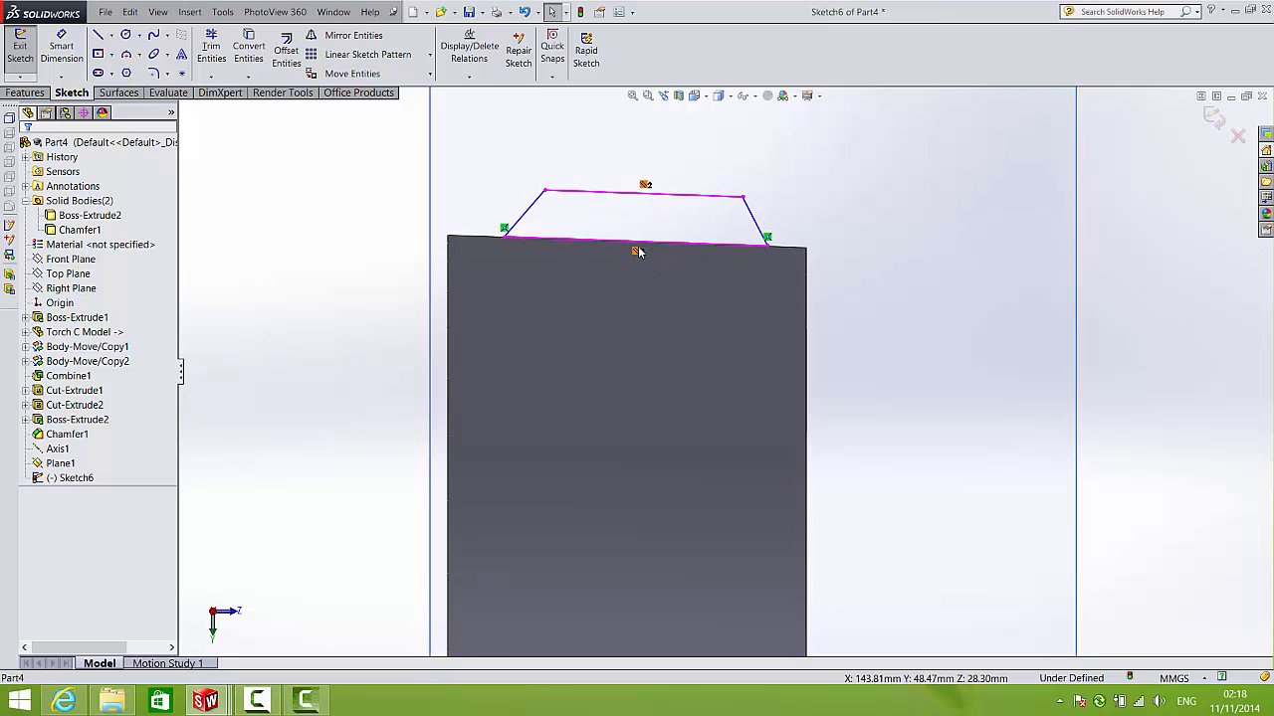
{"action": "left_click", "coordinate": [644, 187]}
{"action": "key", "text": "Delete"}
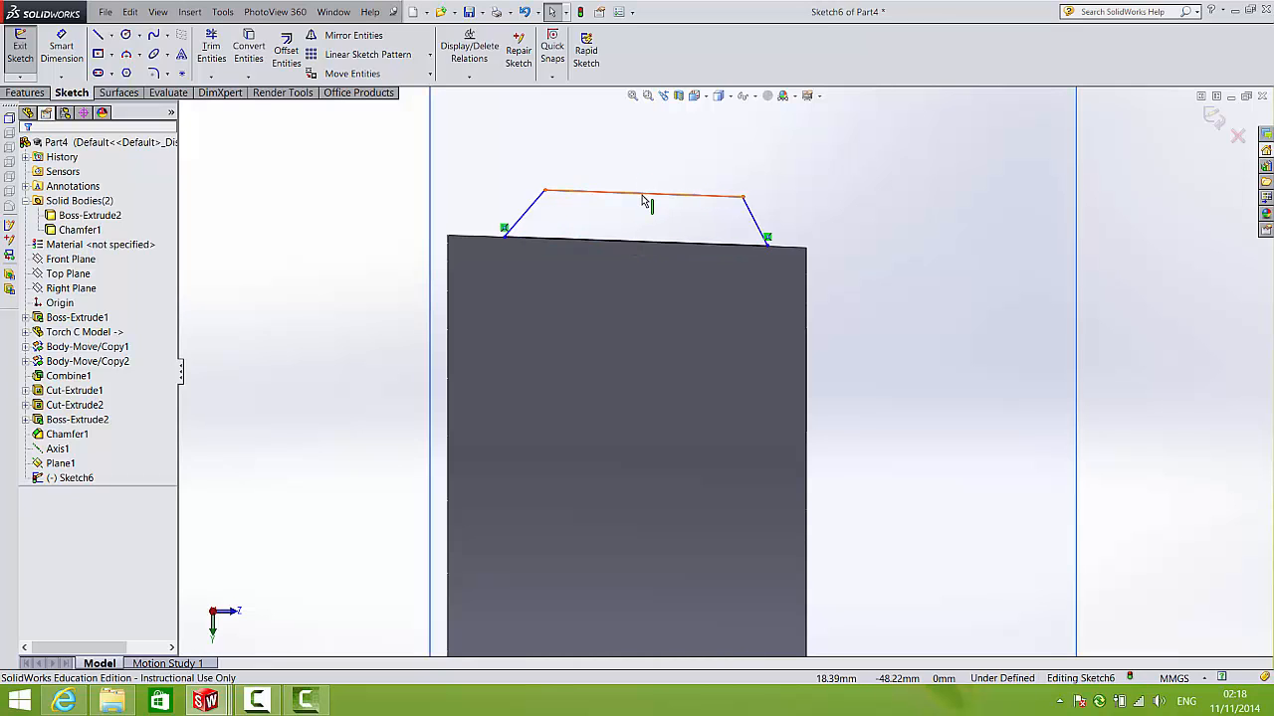
{"action": "left_click", "coordinate": [643, 197]}
{"action": "left_click", "coordinate": [680, 142]}
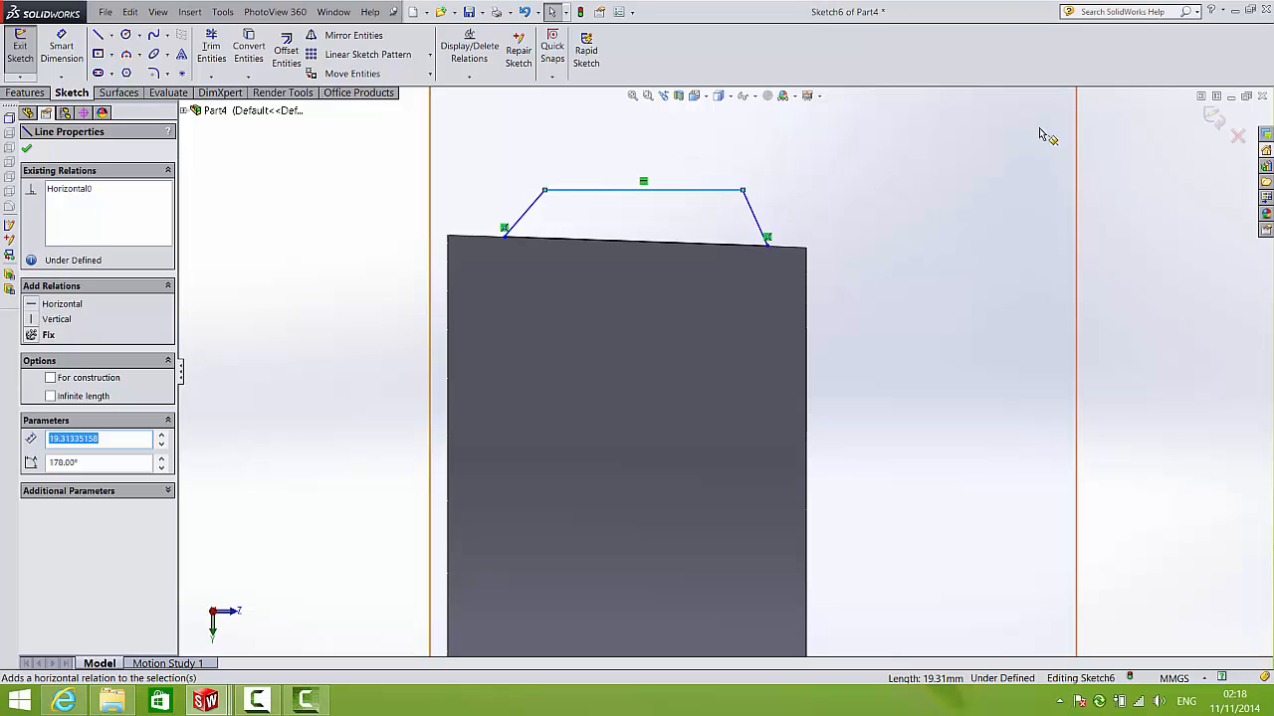
{"action": "left_click", "coordinate": [1215, 119]}
- Hide the reference plane that carries the trapezoid sketch
{"action": "scroll", "coordinate": [858, 313], "scroll_direction": "up", "scroll_amount": 4}
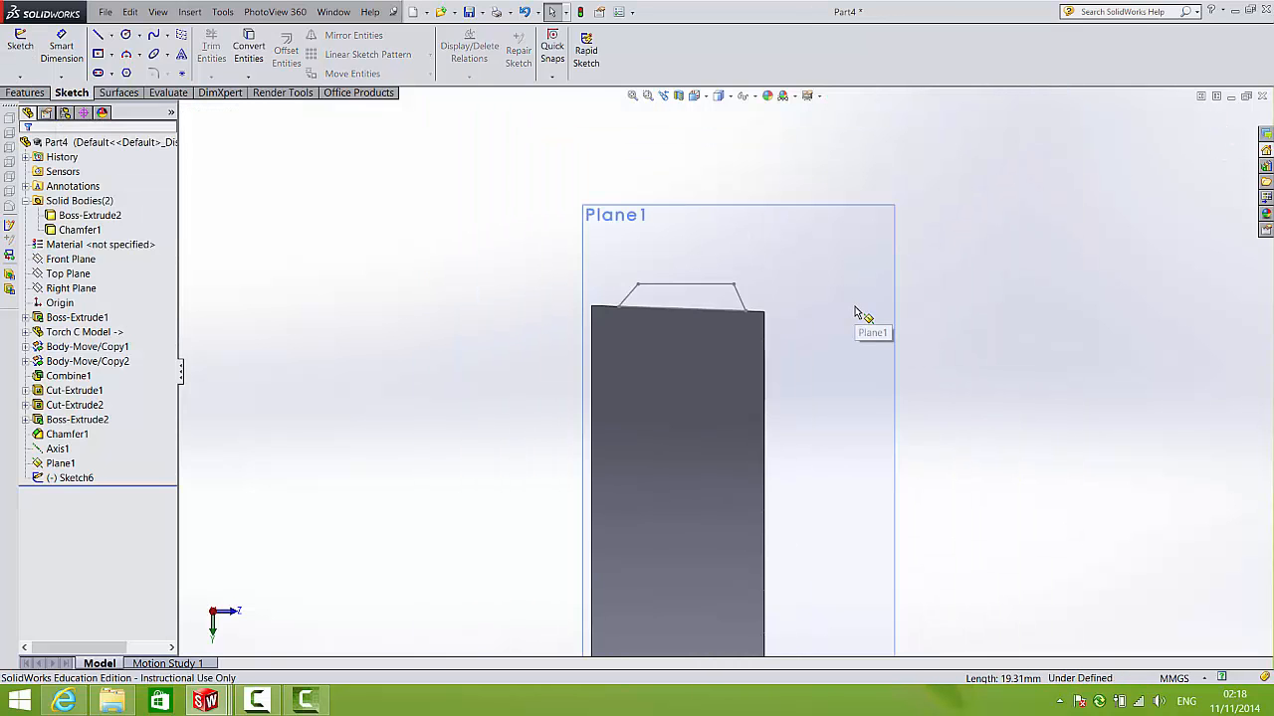
{"action": "middle_click_drag", "start_coordinate": [782, 352], "coordinate": [759, 328]}
{"action": "scroll", "coordinate": [758, 327], "scroll_direction": "down", "scroll_amount": 1}
{"action": "left_click", "coordinate": [784, 235]}
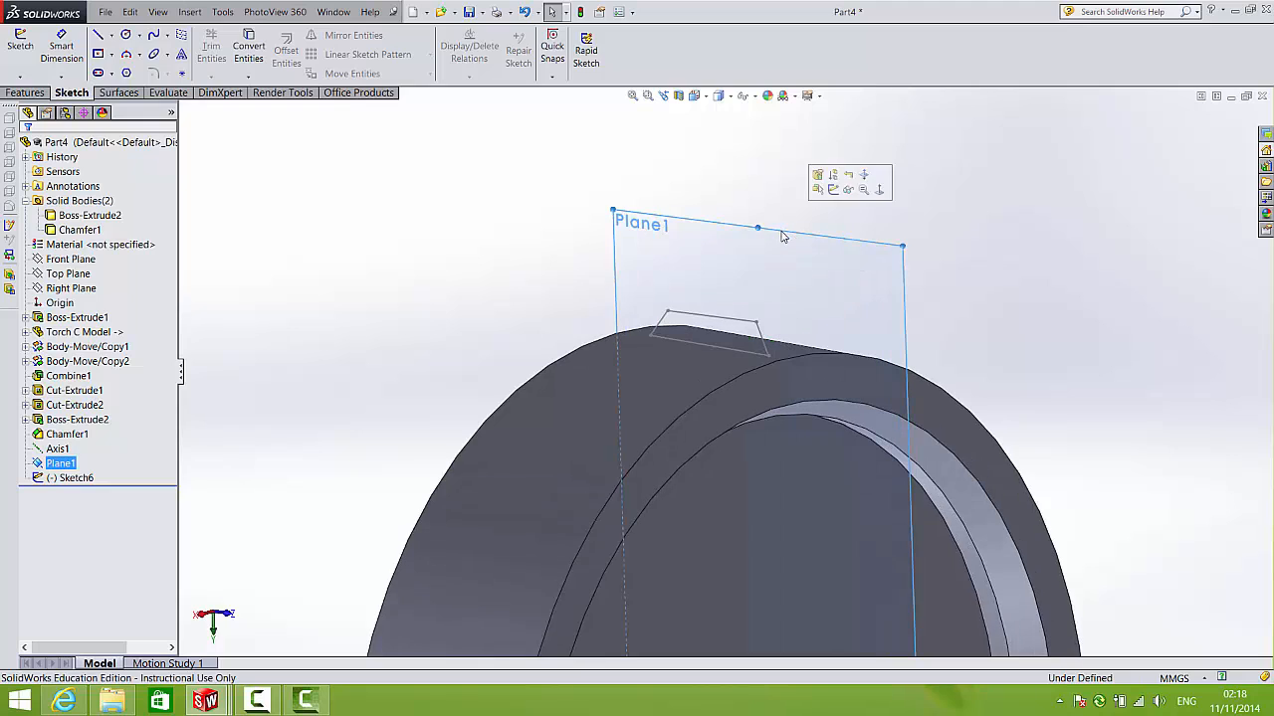
{"action": "left_click", "coordinate": [848, 190]}
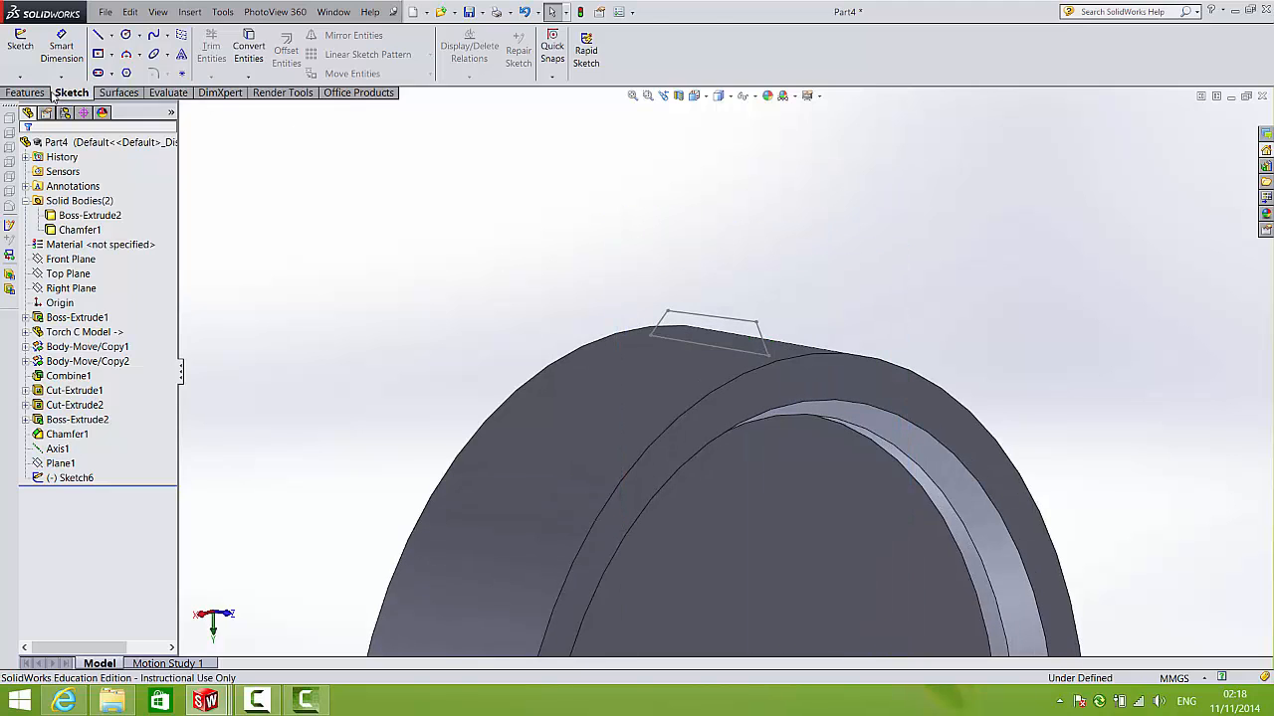
{"action": "left_click", "coordinate": [47, 92]}
{"action": "left_click", "coordinate": [735, 324]}
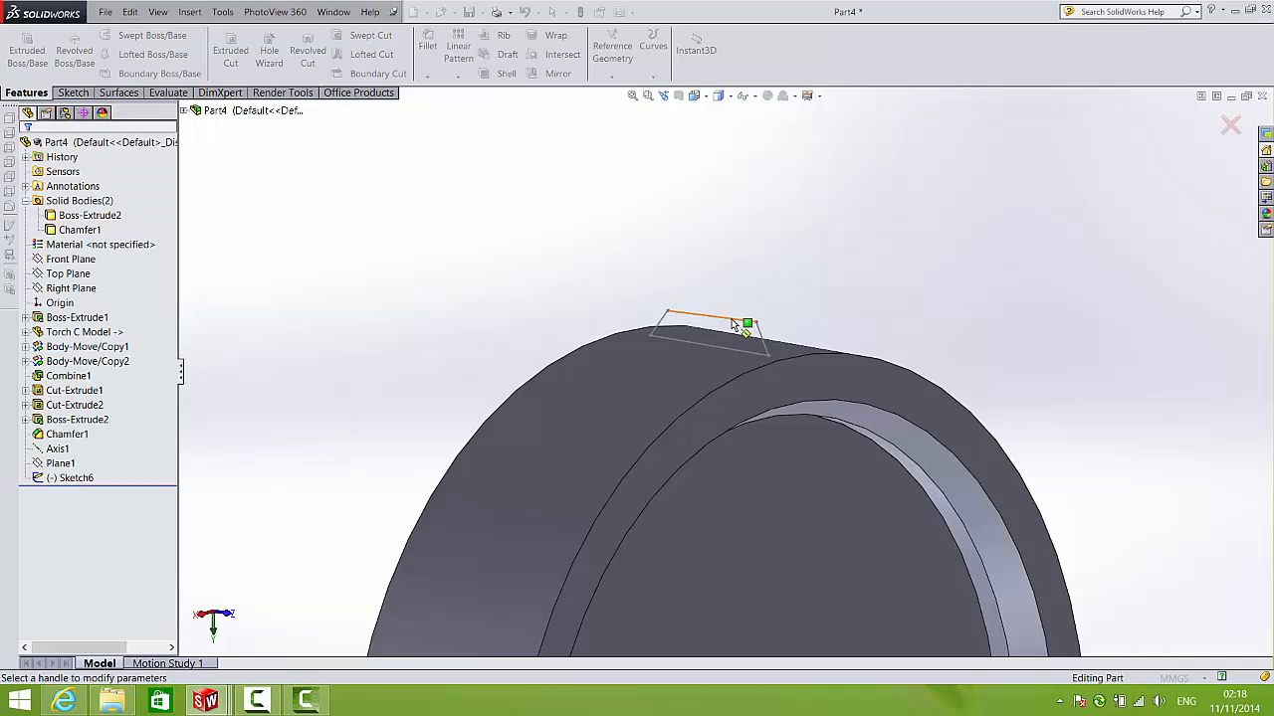
{"action": "left_click", "coordinate": [136, 232]}
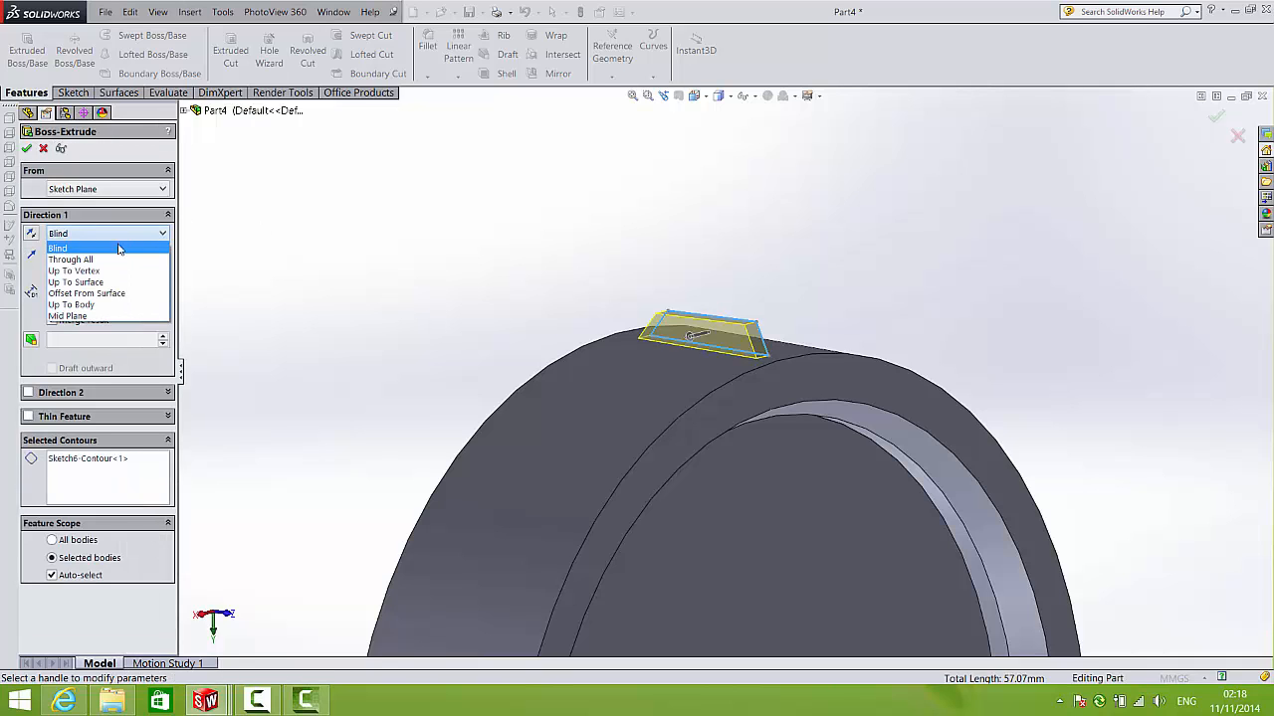
{"action": "left_click", "coordinate": [99, 324]}
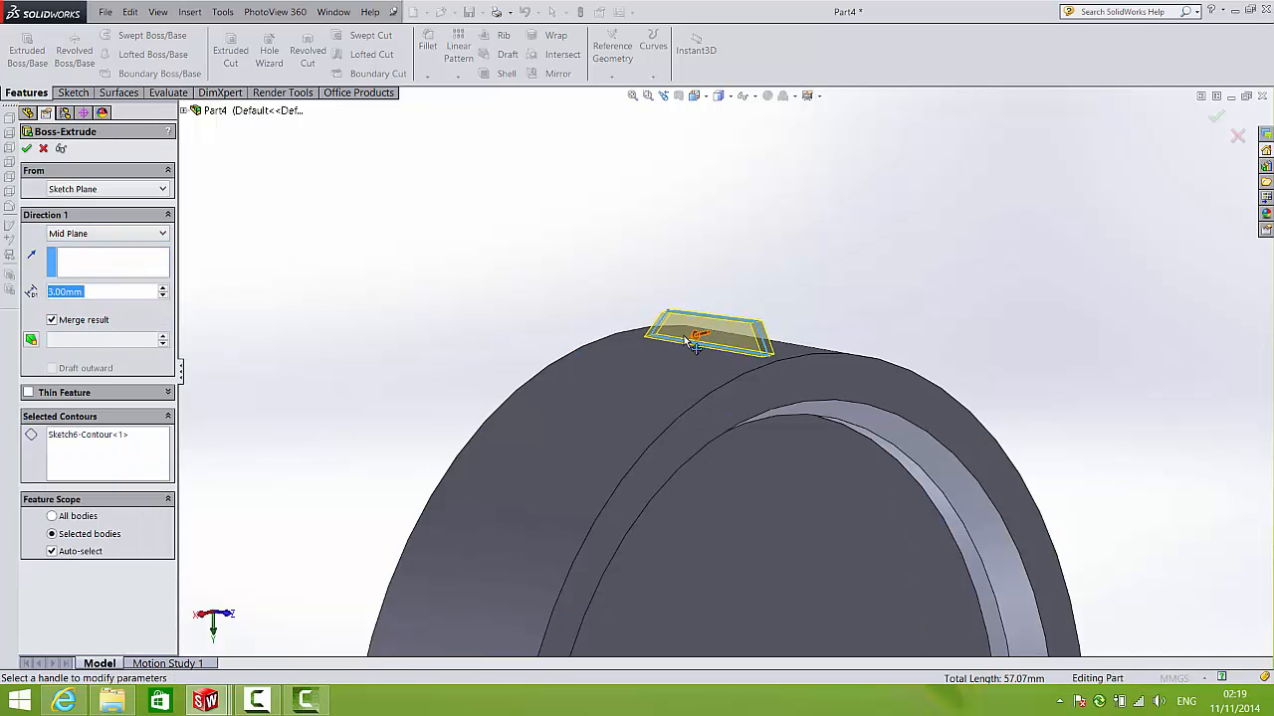
{"action": "left_click_drag", "start_coordinate": [695, 343], "coordinate": [696, 400]}
{"action": "middle_click_drag", "start_coordinate": [682, 387], "coordinate": [648, 384]}
{"action": "scroll", "coordinate": [748, 396], "scroll_direction": "down", "scroll_amount": 5}
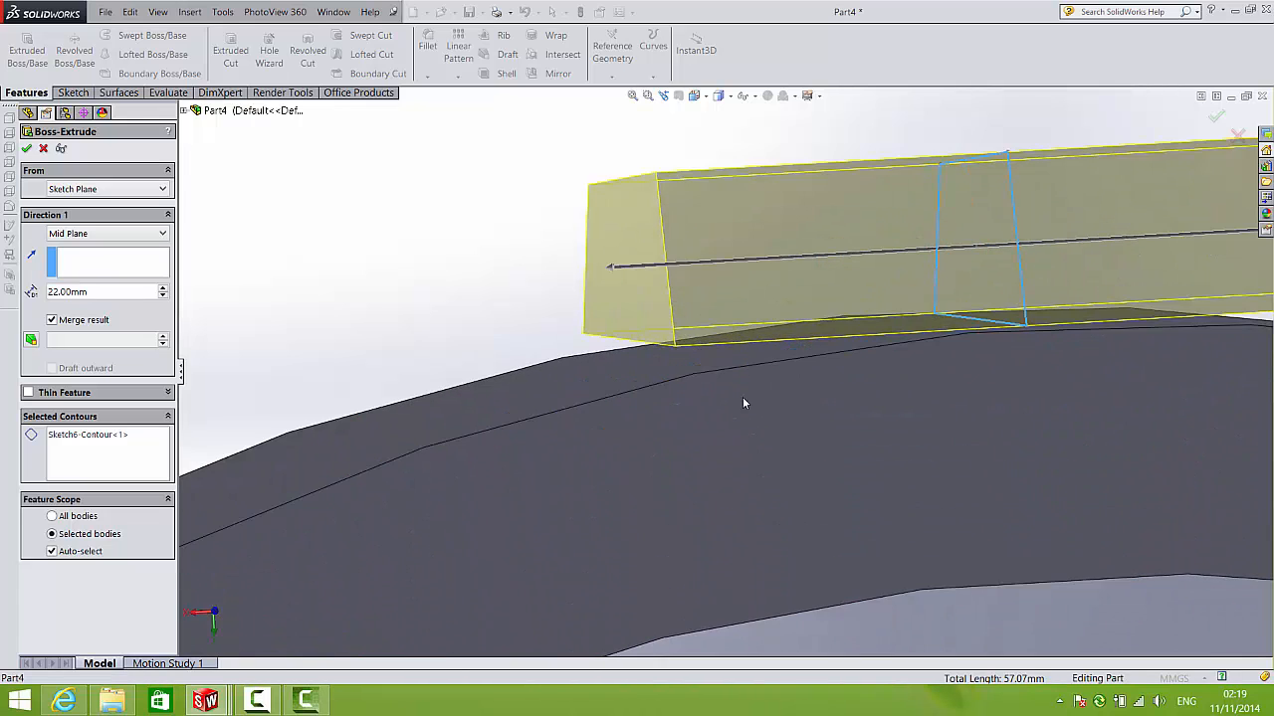
{"action": "left_click", "coordinate": [1237, 137]}
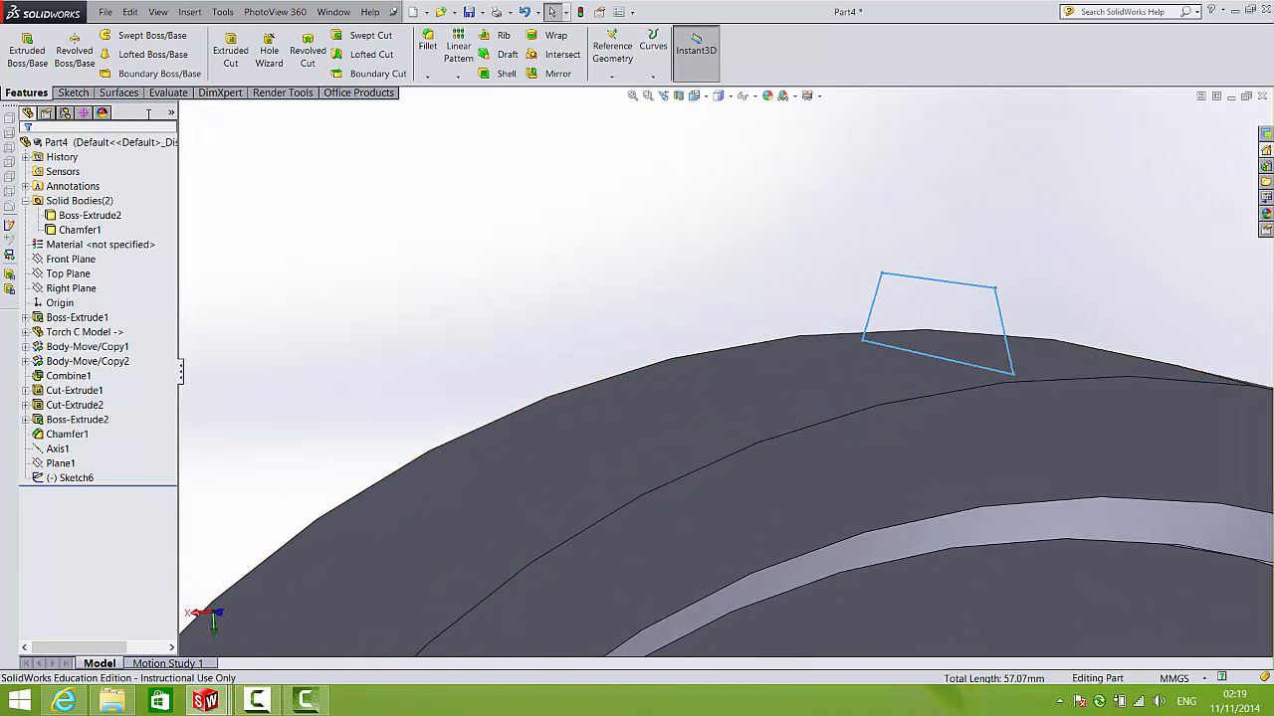
- Start a Revolve of the trapezoid sketch region, using the lid's central axis as the axis of revolution
{"action": "left_click", "coordinate": [75, 50]}
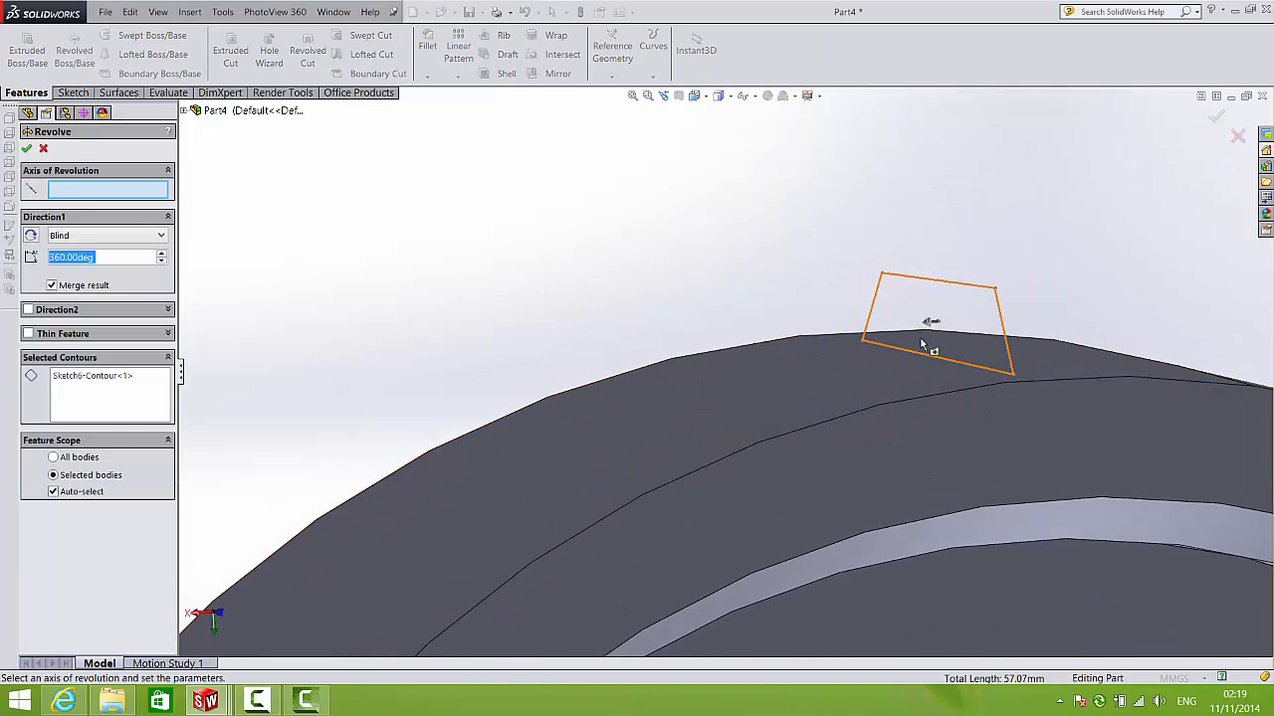
{"action": "scroll", "coordinate": [921, 344], "scroll_direction": "up", "scroll_amount": 2}
{"action": "scroll", "coordinate": [869, 372], "scroll_direction": "up", "scroll_amount": 8}
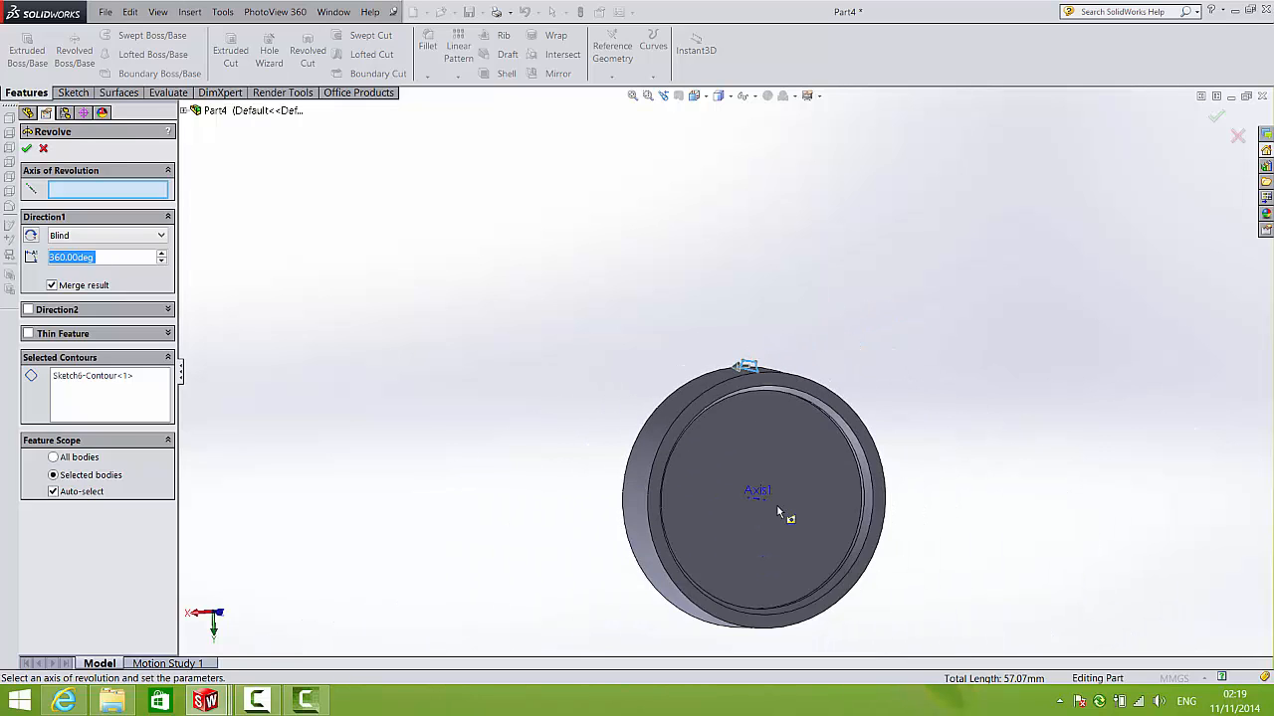
{"action": "scroll", "coordinate": [767, 509], "scroll_direction": "down", "scroll_amount": 2}
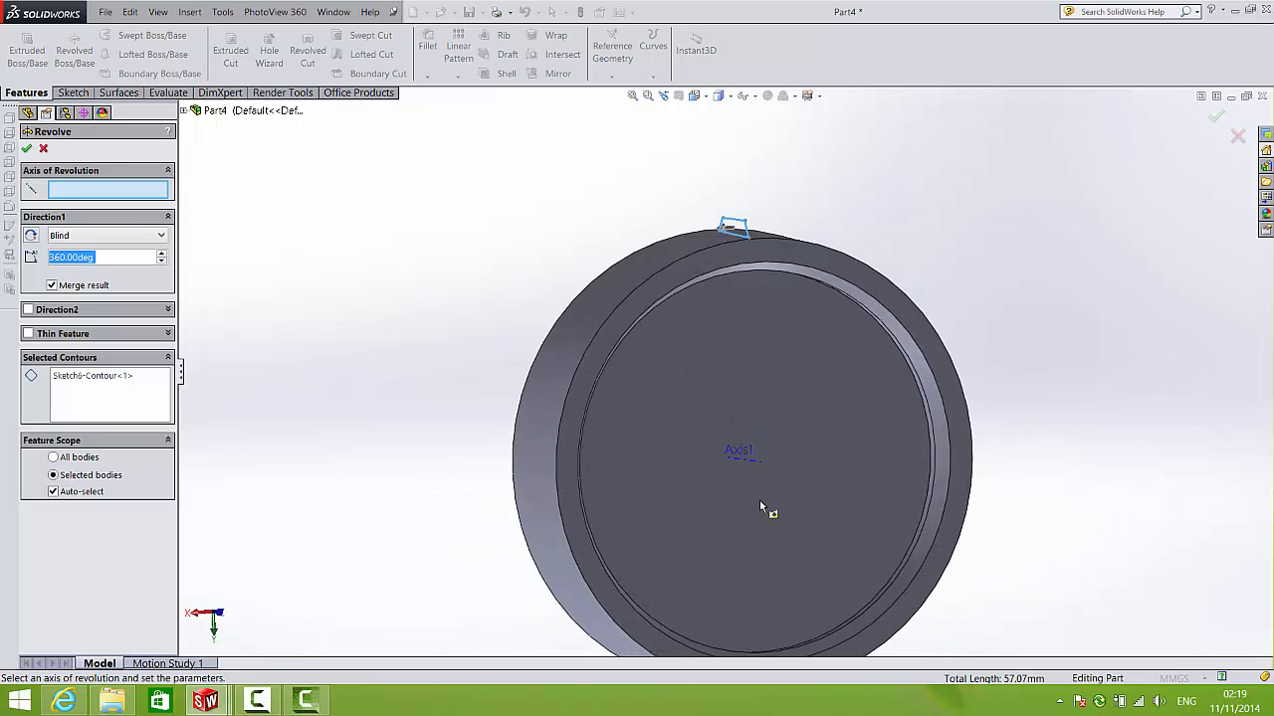
{"action": "left_click", "coordinate": [745, 228]}
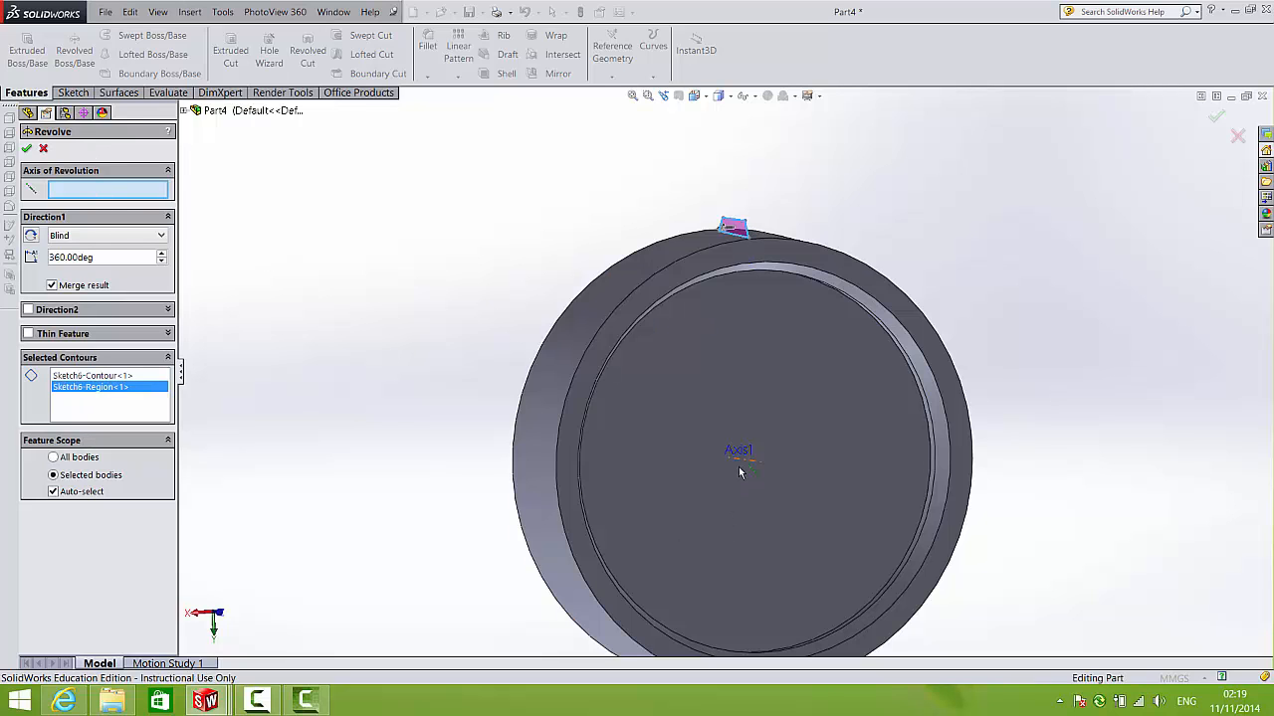
{"action": "left_click", "coordinate": [739, 457]}
{"action": "middle_click_drag", "start_coordinate": [726, 292], "coordinate": [749, 327]}
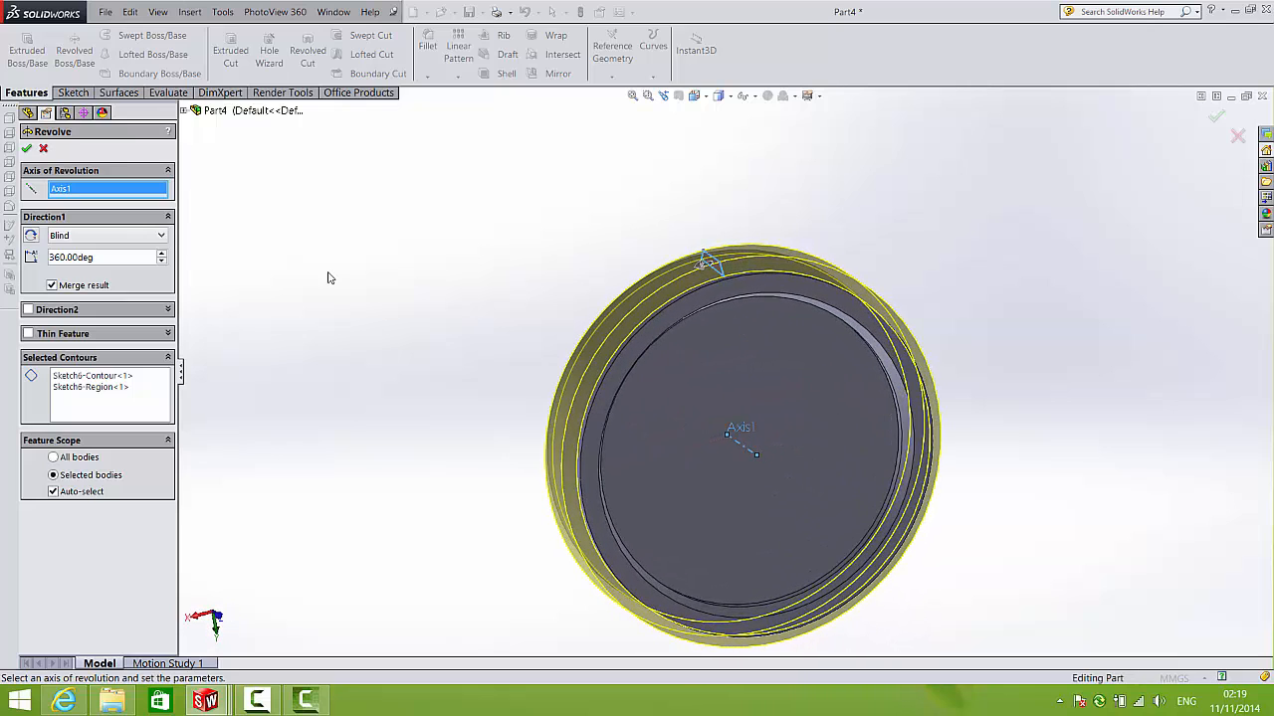
- Set the revolve to Mid Plane with a 12 degree angle and create the grip block
{"action": "left_click", "coordinate": [89, 236]}
{"action": "left_click", "coordinate": [85, 278]}
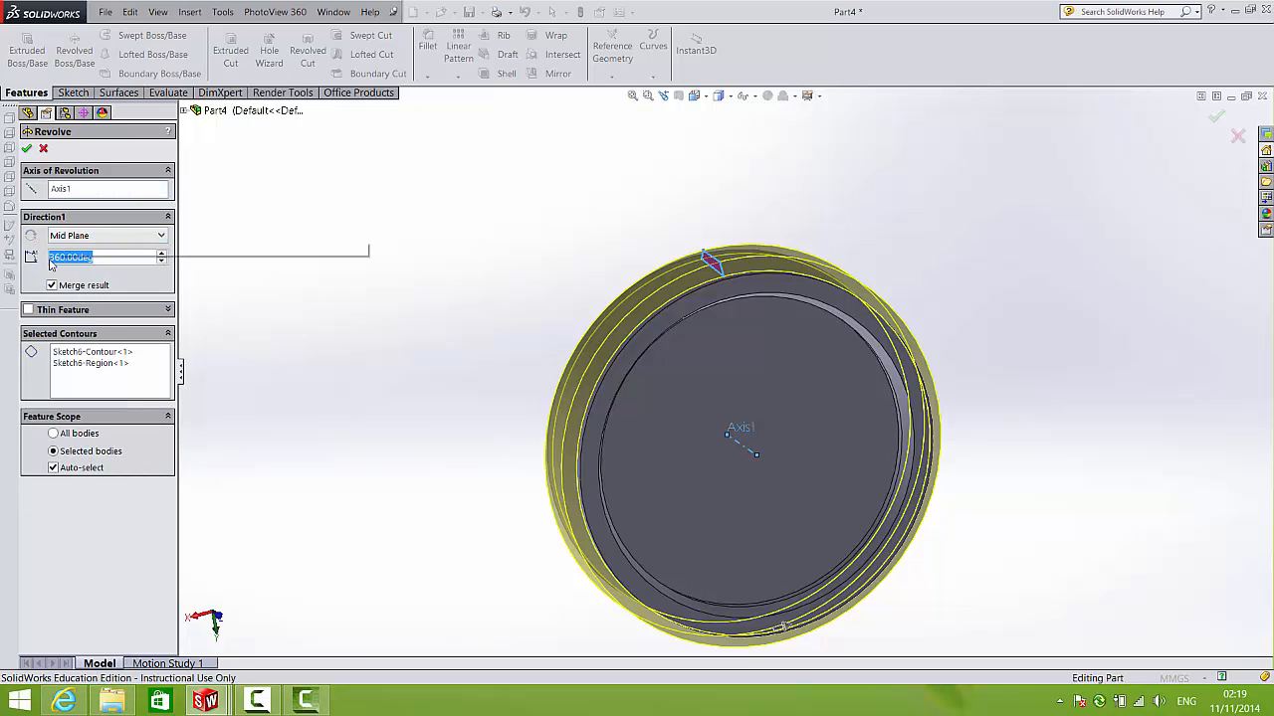
{"action": "type", "text": "12"}
{"action": "key", "text": "Return"}
{"action": "middle_click_drag", "start_coordinate": [628, 351], "coordinate": [594, 296]}
{"action": "scroll", "coordinate": [629, 316], "scroll_direction": "down", "scroll_amount": 2}
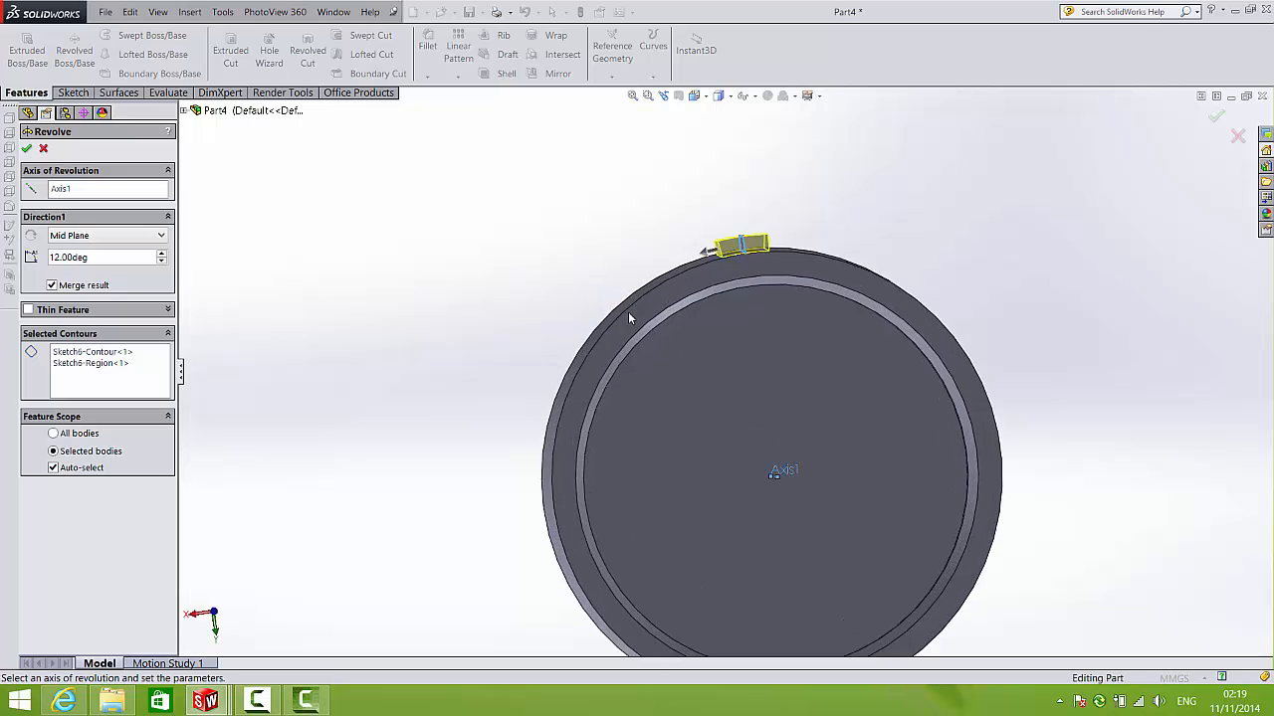
{"action": "left_click", "coordinate": [1217, 119]}
- Start a Circular Pattern of the revolved grip block around the lid's central axis
{"action": "middle_click_drag", "start_coordinate": [986, 269], "coordinate": [898, 343]}
{"action": "left_click", "coordinate": [1071, 190]}
{"action": "scroll", "coordinate": [950, 289], "scroll_direction": "up", "scroll_amount": 3}
{"action": "scroll", "coordinate": [864, 320], "scroll_direction": "down", "scroll_amount": 6}
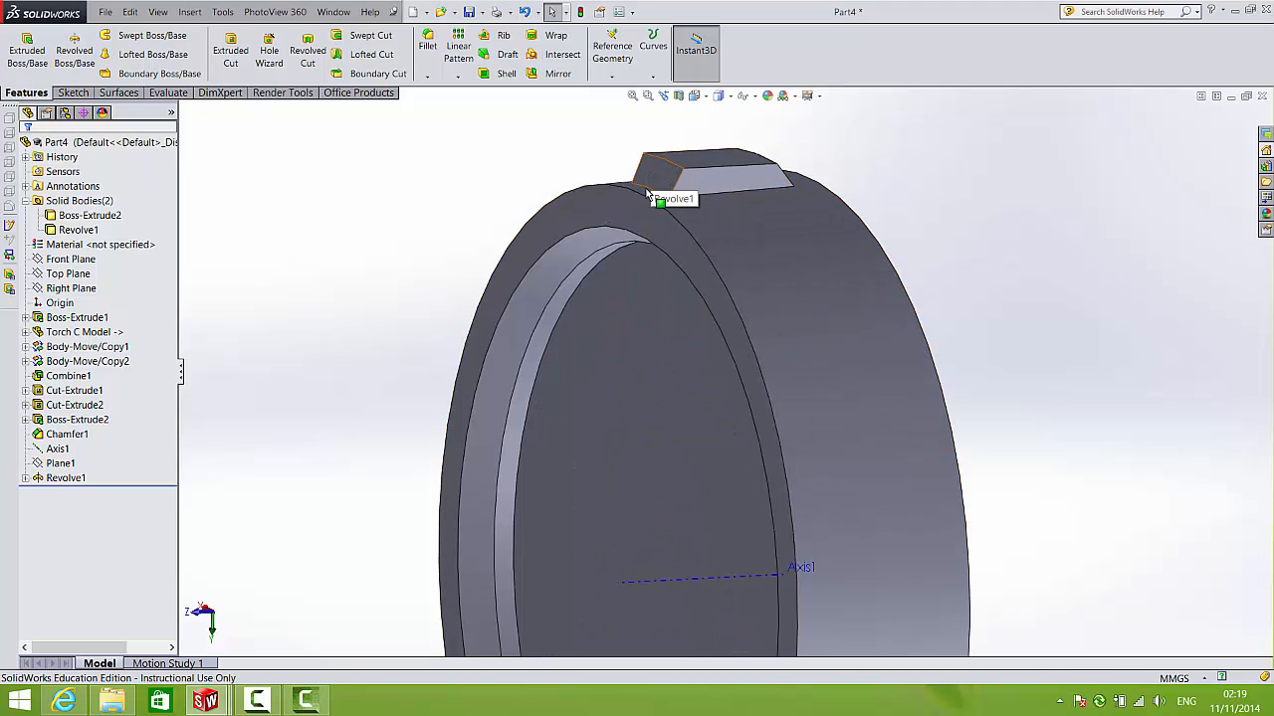
{"action": "scroll", "coordinate": [657, 204], "scroll_direction": "up", "scroll_amount": 2}
{"action": "middle_click_drag", "start_coordinate": [650, 197], "coordinate": [648, 342]}
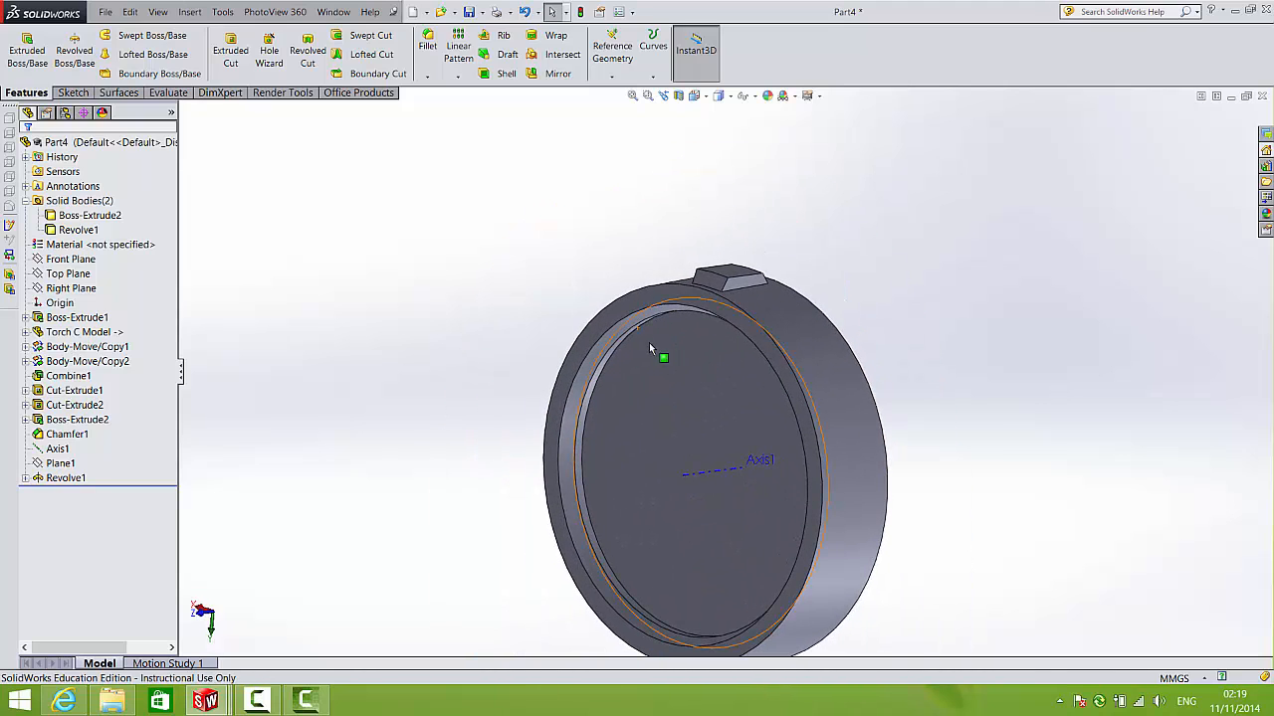
{"action": "left_click", "coordinate": [458, 77]}
{"action": "left_click", "coordinate": [497, 108]}
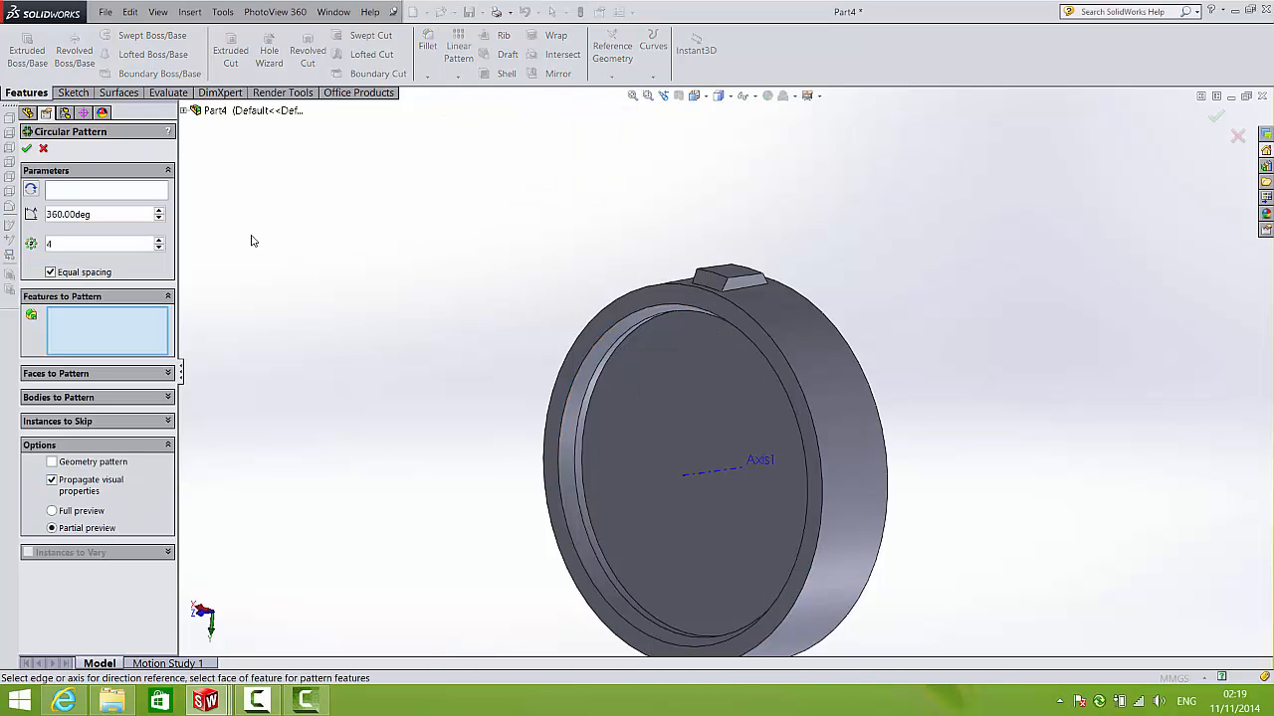
{"action": "left_click", "coordinate": [67, 193]}
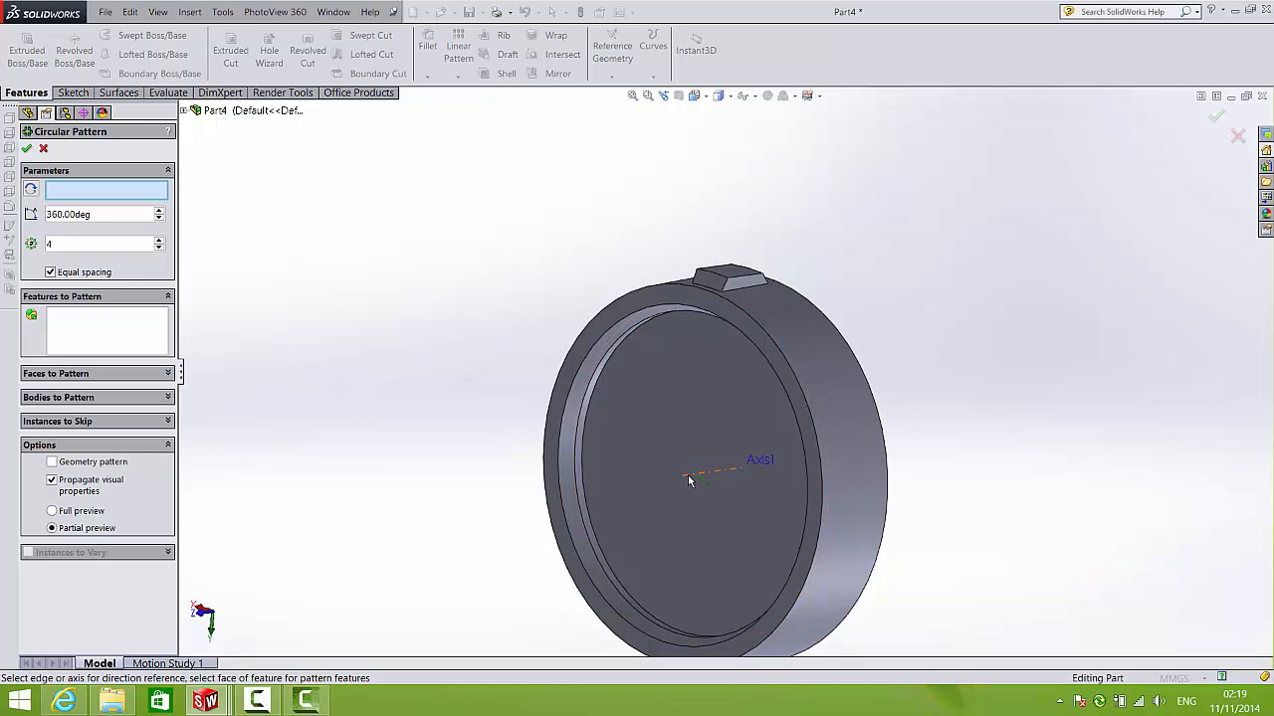
{"action": "left_click", "coordinate": [689, 480]}
{"action": "left_click", "coordinate": [94, 325]}
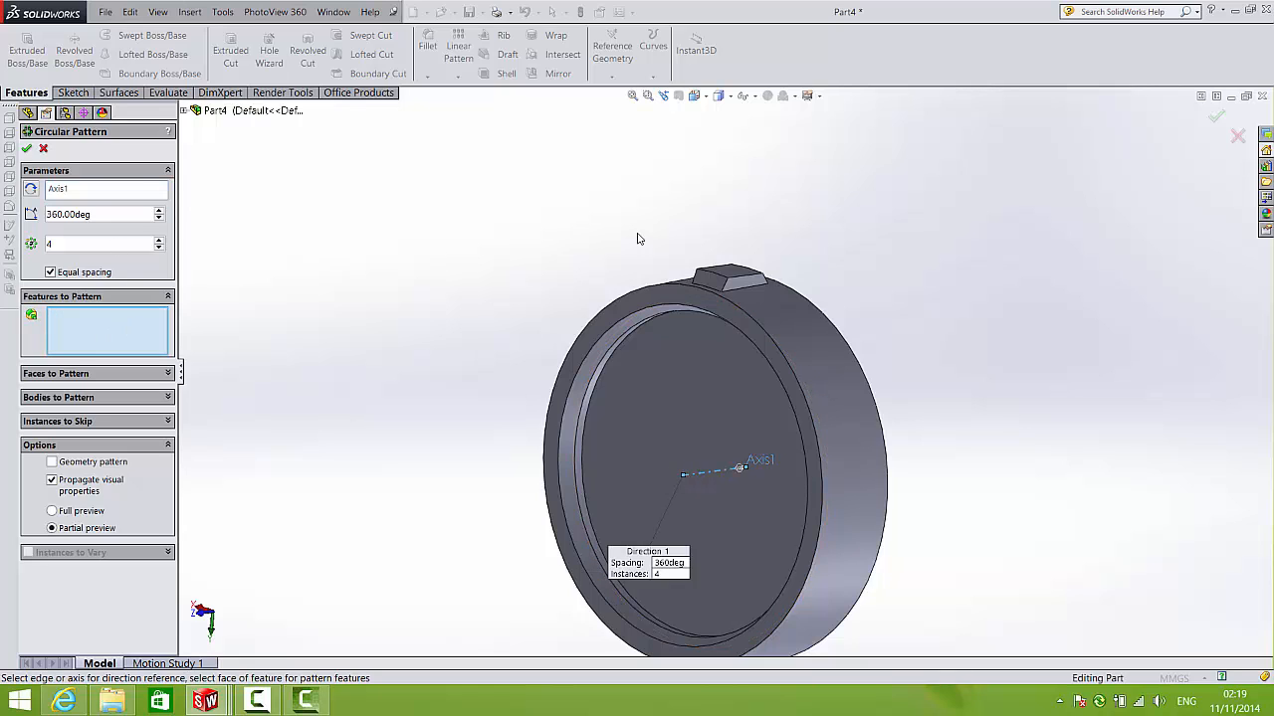
{"action": "left_click", "coordinate": [741, 287]}
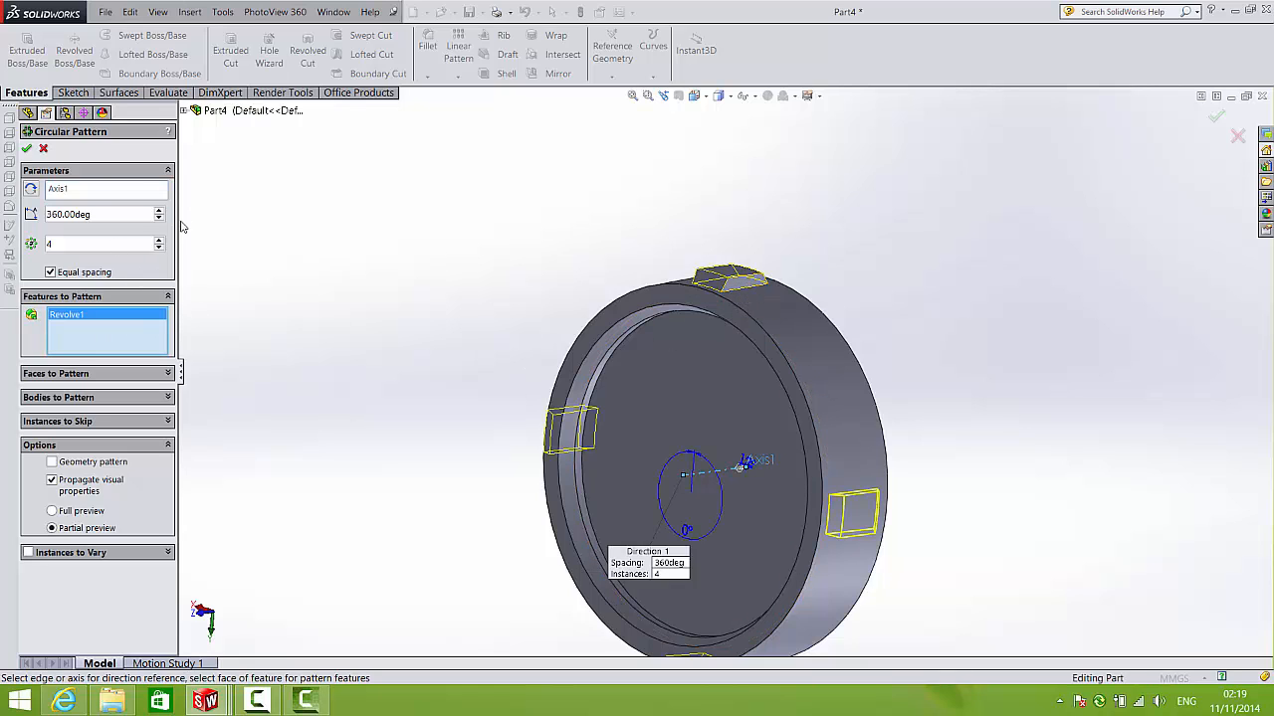
- Set the circular pattern to 12 instances and create the grips around the lid
{"action": "left_click", "coordinate": [158, 240]}
{"action": "left_click", "coordinate": [158, 241]}
{"action": "left_click", "coordinate": [159, 241]}
{"action": "left_click", "coordinate": [158, 241]}
{"action": "left_click", "coordinate": [158, 241]}
{"action": "left_click", "coordinate": [159, 241]}
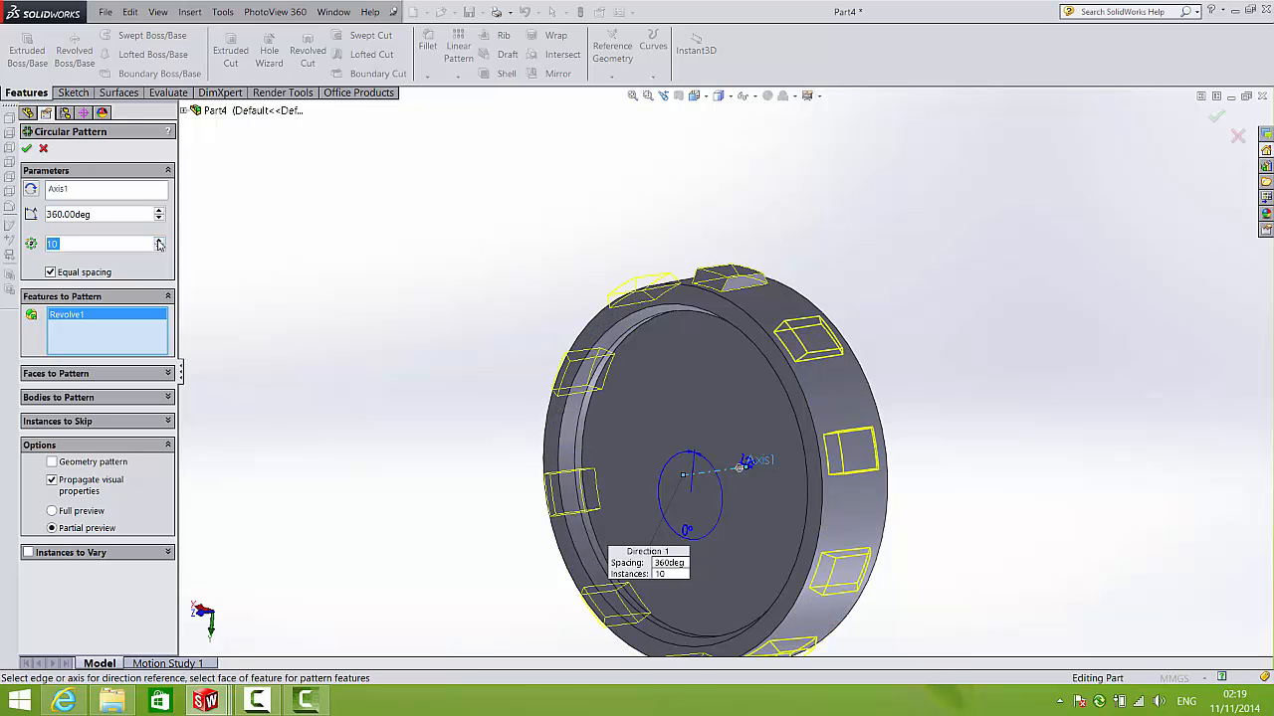
{"action": "left_click", "coordinate": [158, 241]}
{"action": "left_click", "coordinate": [158, 240]}
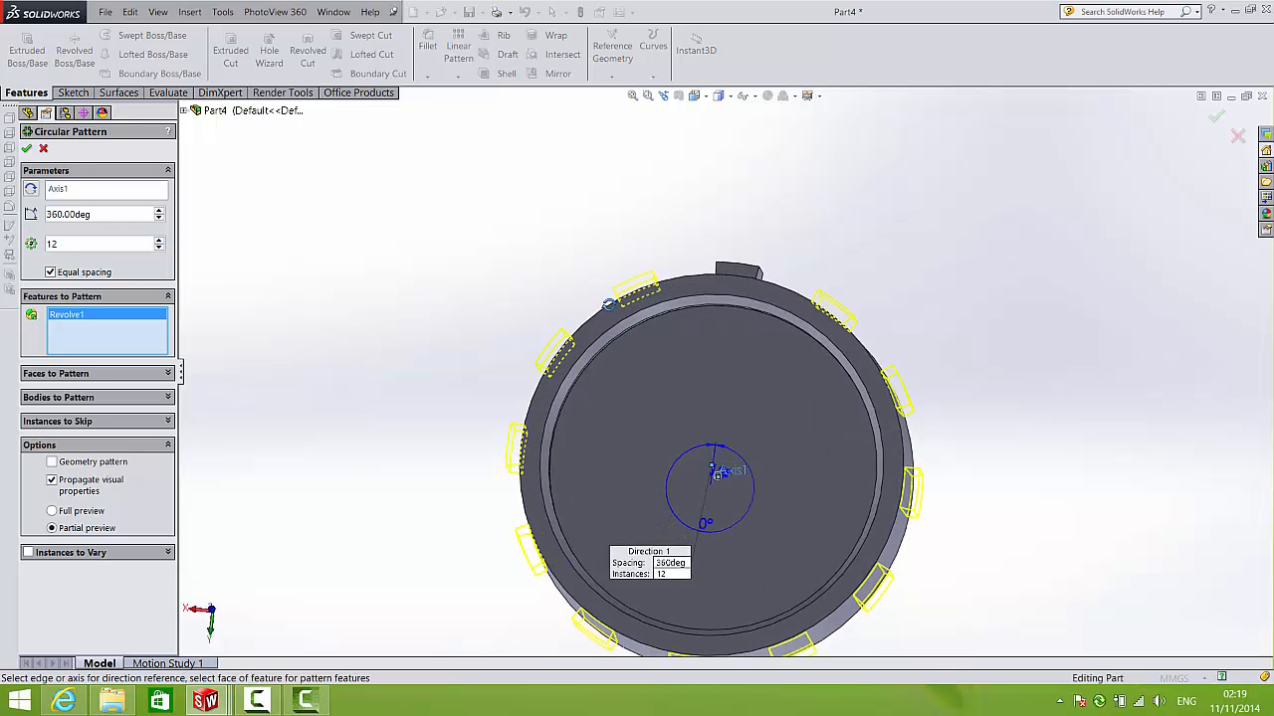
{"action": "left_click", "coordinate": [1208, 118]}
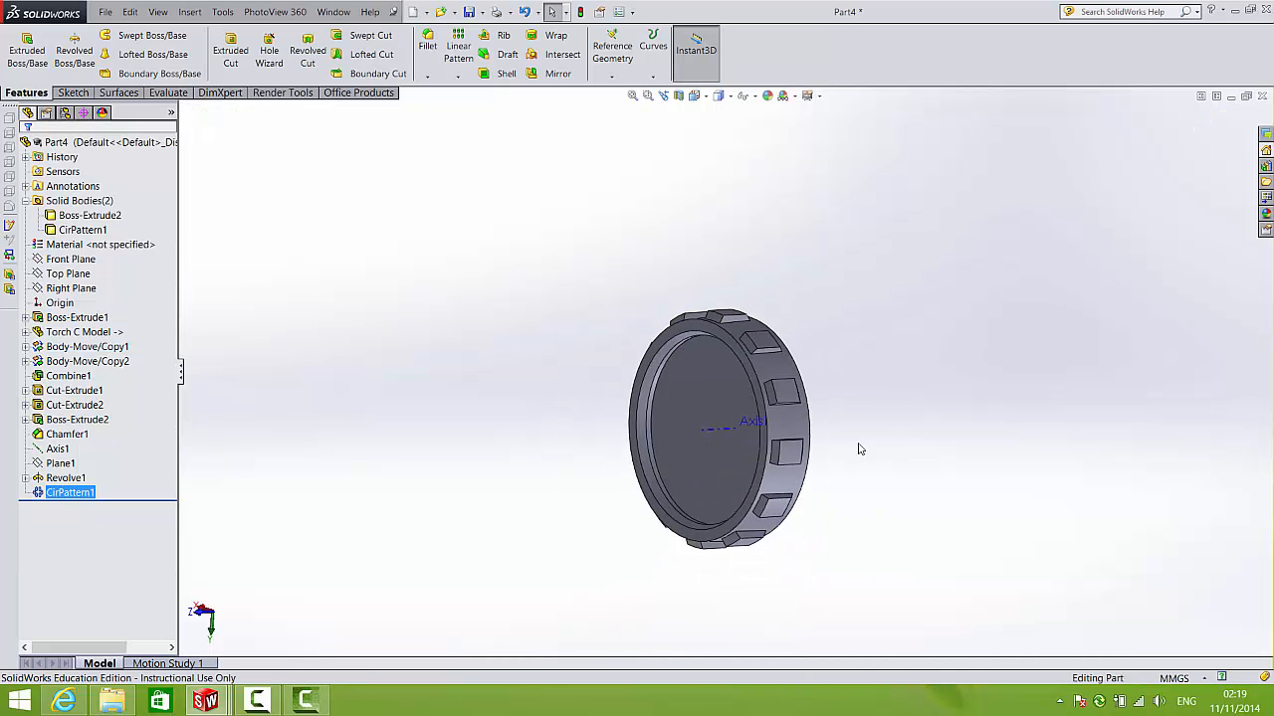
- Hide the lid's central reference axis
{"action": "left_click", "coordinate": [722, 436]}
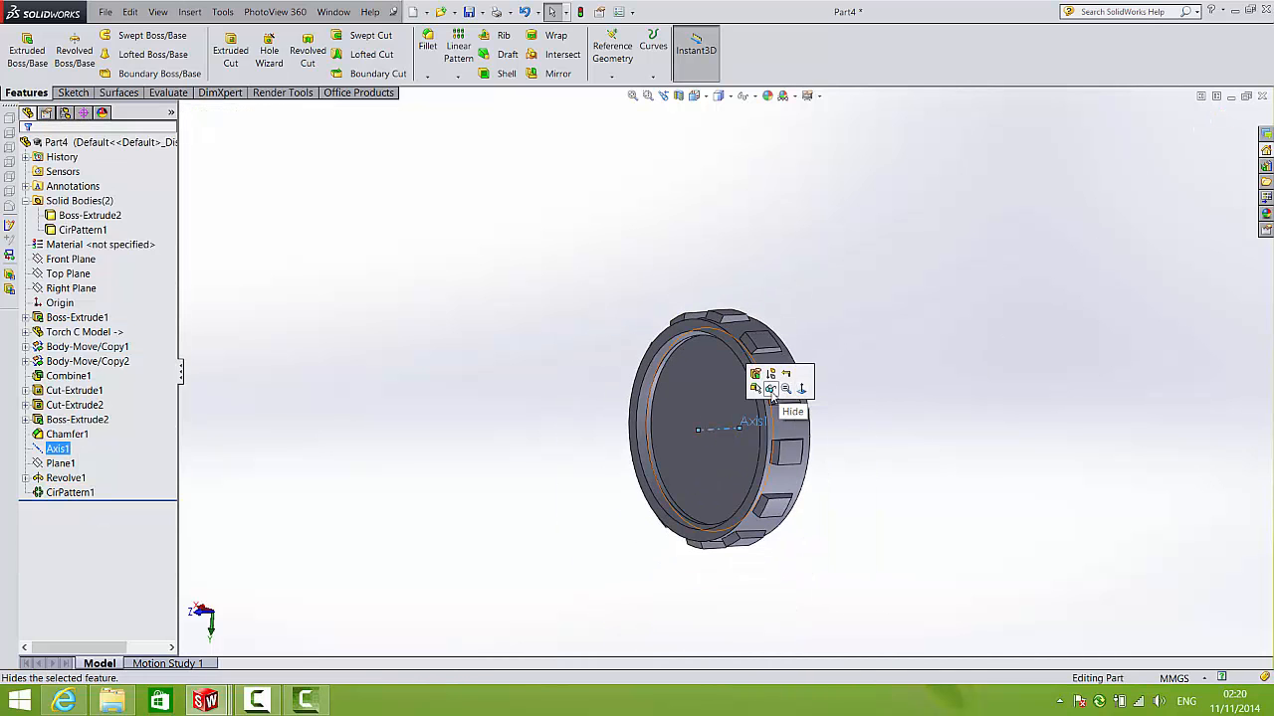
{"action": "left_click", "coordinate": [771, 391]}
{"action": "scroll", "coordinate": [741, 428], "scroll_direction": "up", "scroll_amount": 2}
{"action": "scroll", "coordinate": [737, 432], "scroll_direction": "down", "scroll_amount": 4}
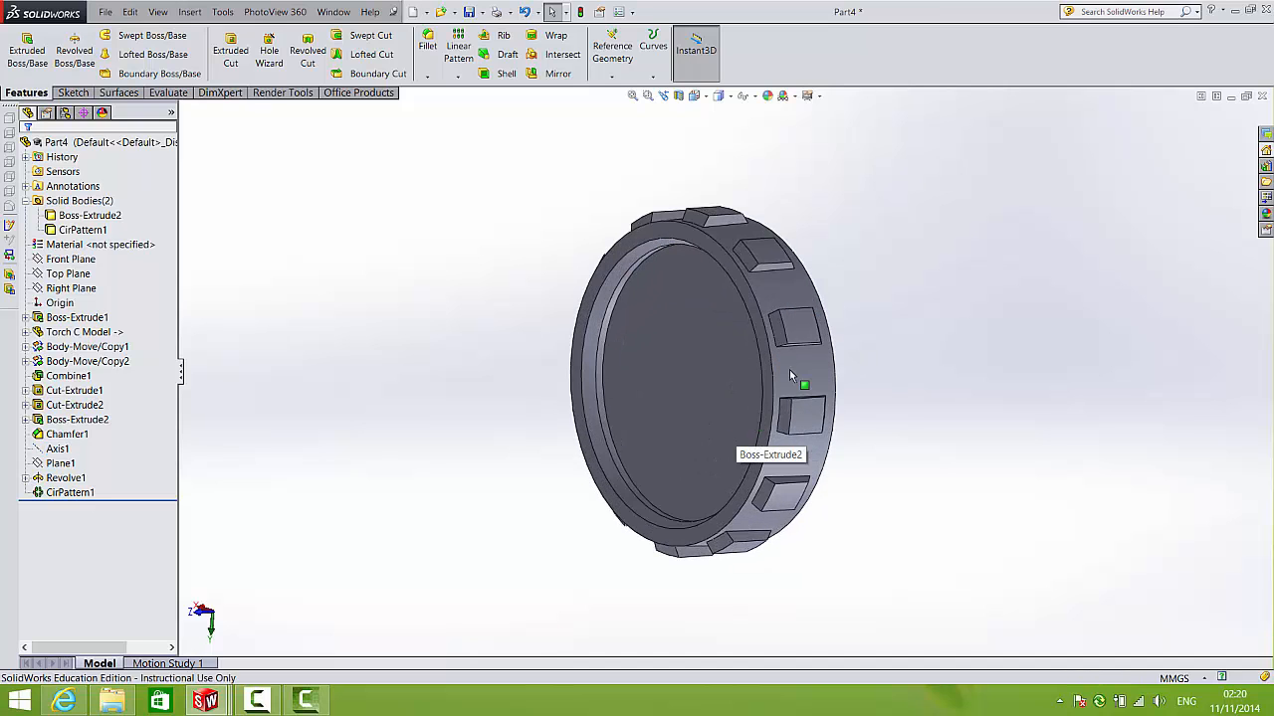
{"action": "middle_click_drag", "start_coordinate": [789, 370], "coordinate": [917, 430]}
- Apply the black high gloss plastic appearance to the whole lid body with the grips
{"action": "left_click", "coordinate": [1266, 216]}
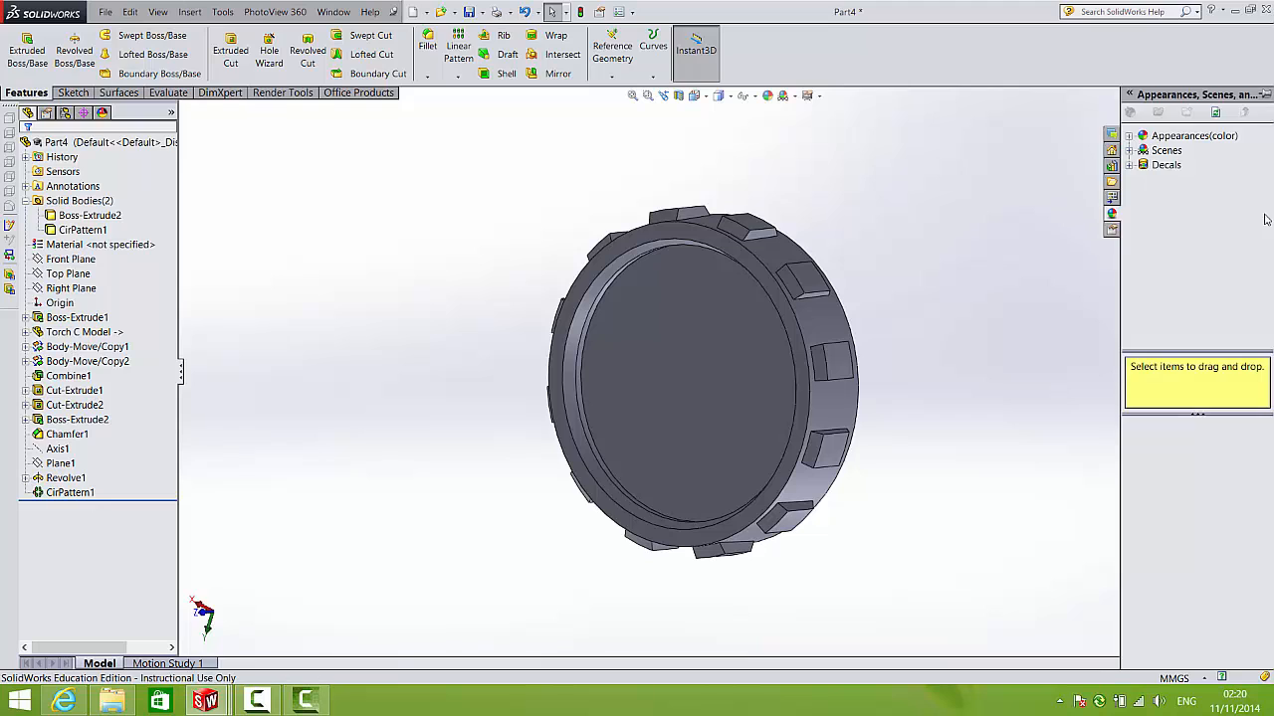
{"action": "left_click", "coordinate": [1130, 139]}
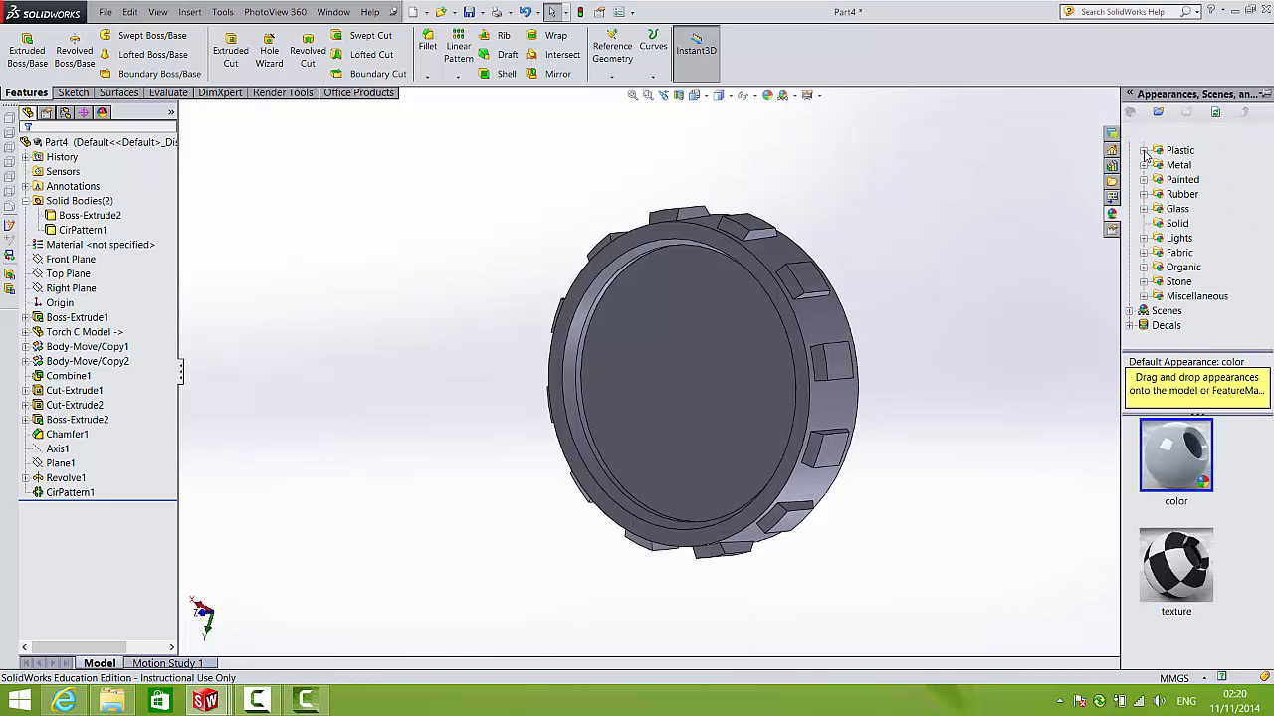
{"action": "left_click", "coordinate": [1144, 150]}
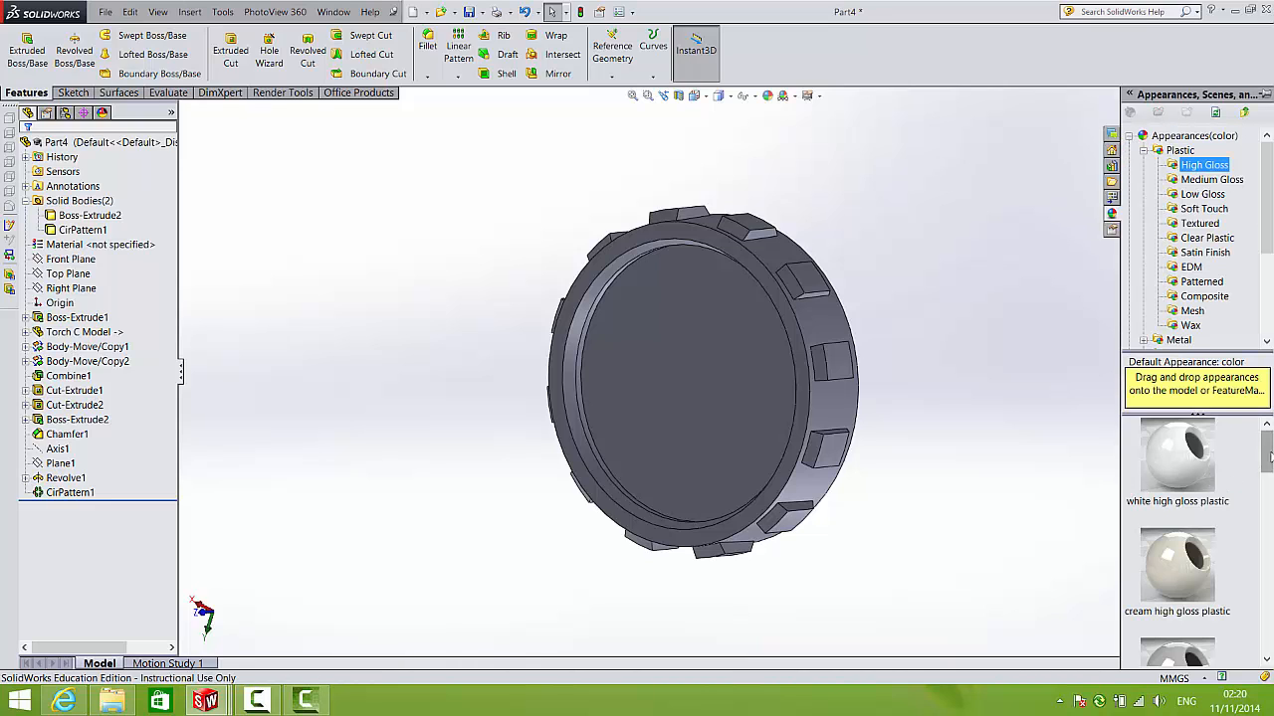
{"action": "scroll", "coordinate": [1268, 456], "scroll_direction": "down", "scroll_amount": 3}
{"action": "left_click_drag", "start_coordinate": [1174, 537], "coordinate": [822, 361]}
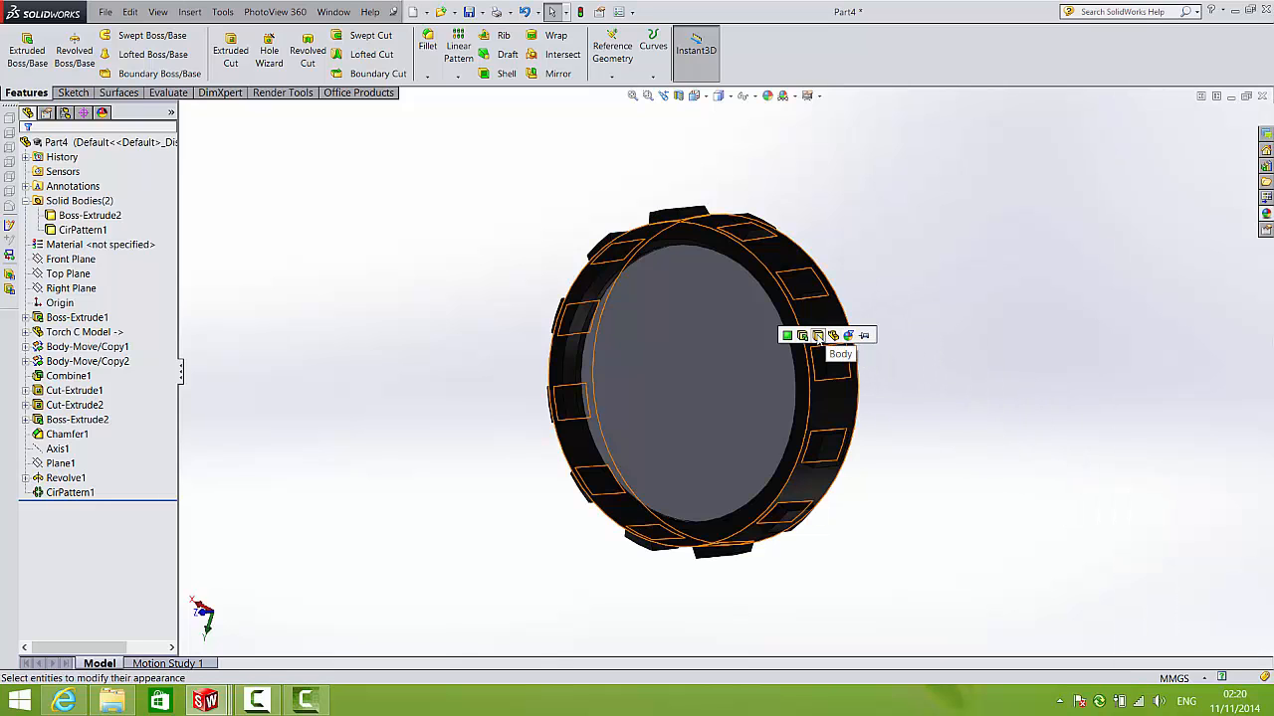
{"action": "left_click", "coordinate": [818, 337]}
- Apply the clear glass appearance from the Gloss glass category to the recessed disc's body
{"action": "left_click", "coordinate": [1267, 217]}
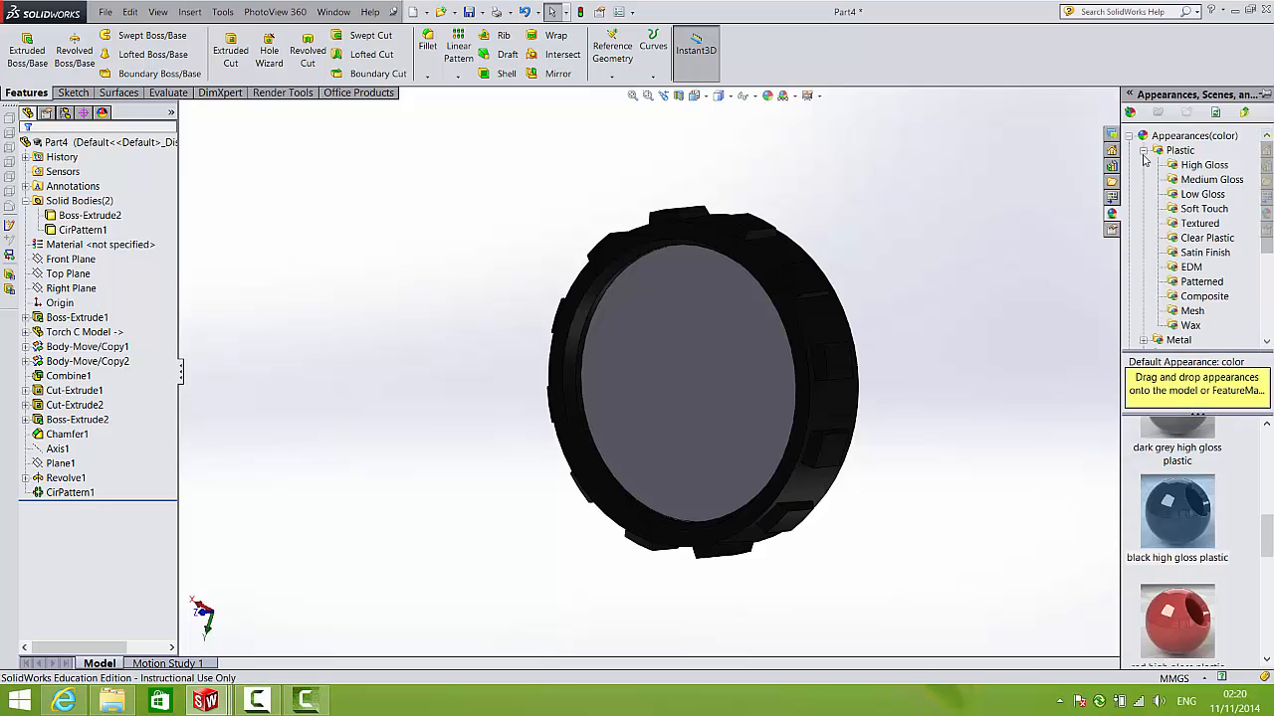
{"action": "left_click", "coordinate": [1130, 136]}
{"action": "left_click", "coordinate": [1130, 136]}
{"action": "left_click", "coordinate": [1145, 151]}
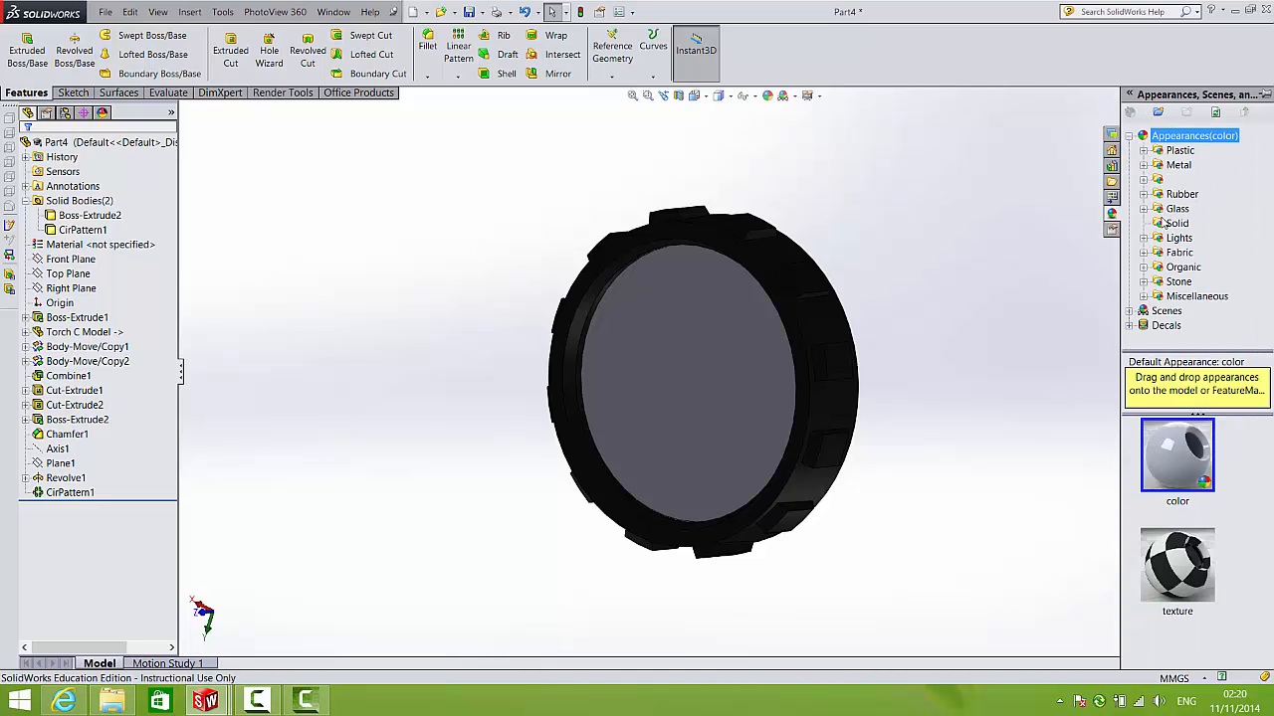
{"action": "left_click", "coordinate": [1144, 210]}
{"action": "left_click", "coordinate": [1182, 223]}
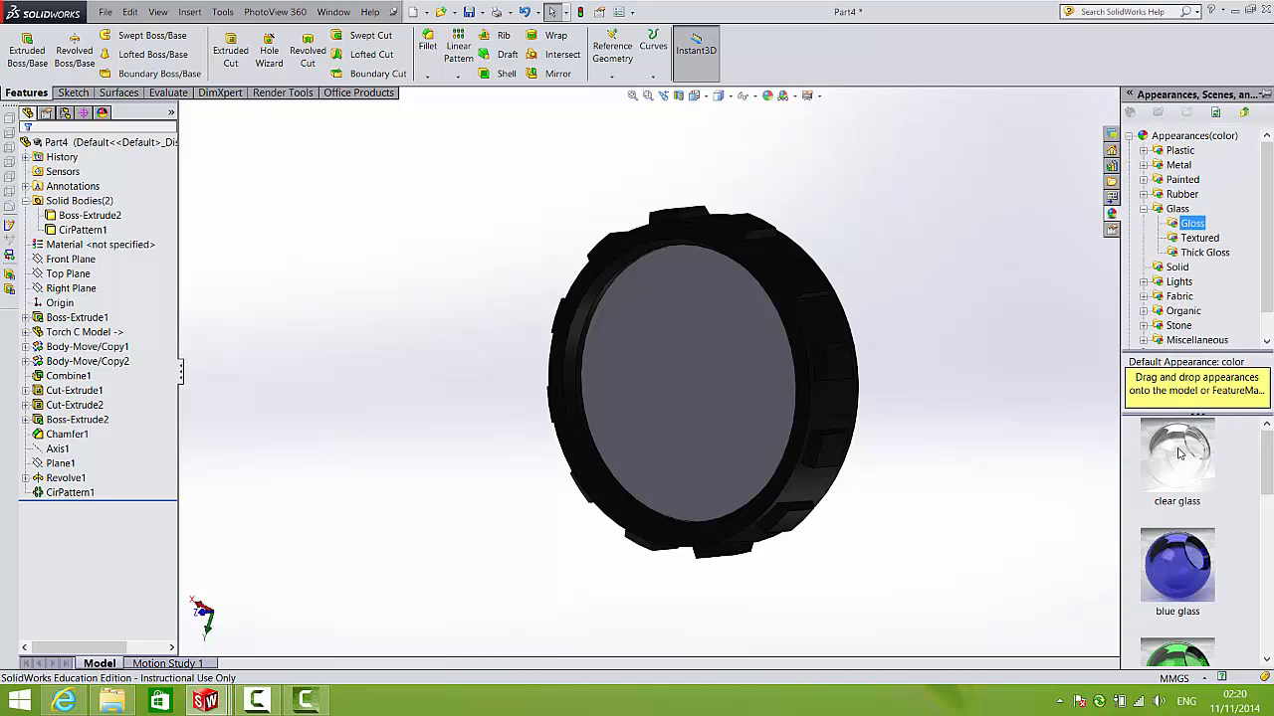
{"action": "left_click_drag", "start_coordinate": [1180, 455], "coordinate": [746, 366]}
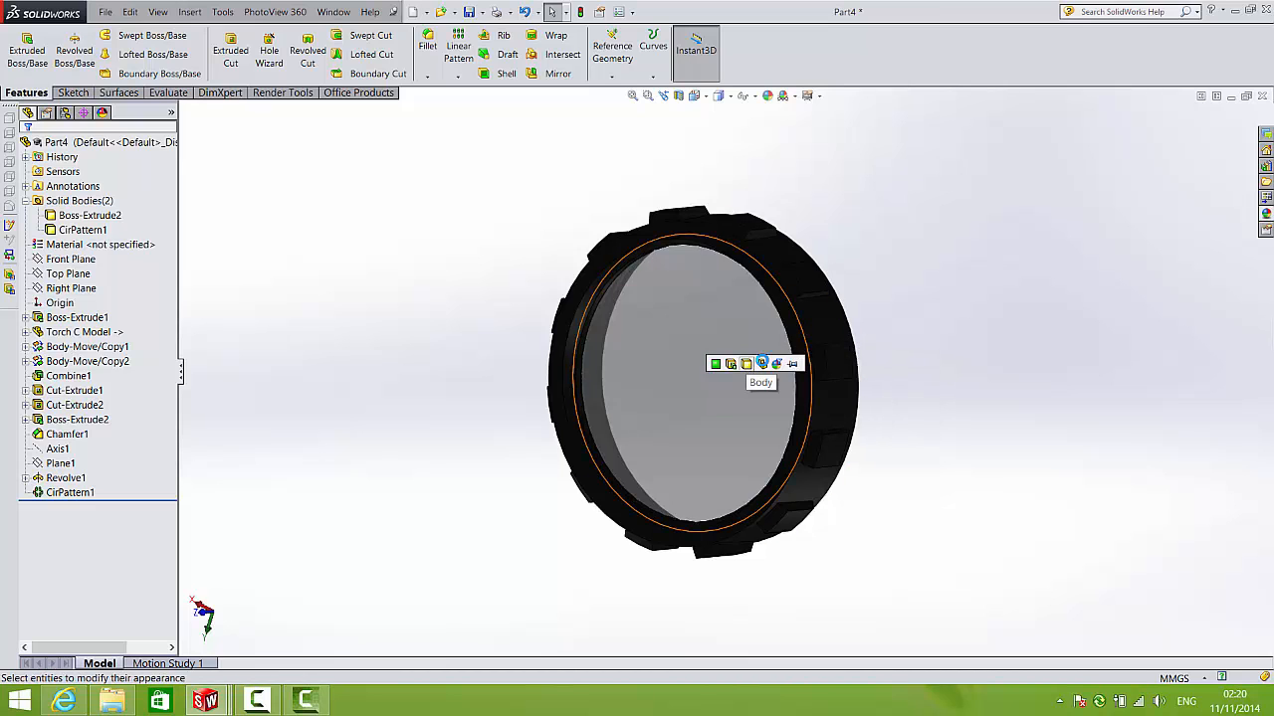
{"action": "left_click", "coordinate": [761, 363]}
- Start saving the finished lid part
{"action": "middle_click_drag", "start_coordinate": [950, 372], "coordinate": [898, 360]}
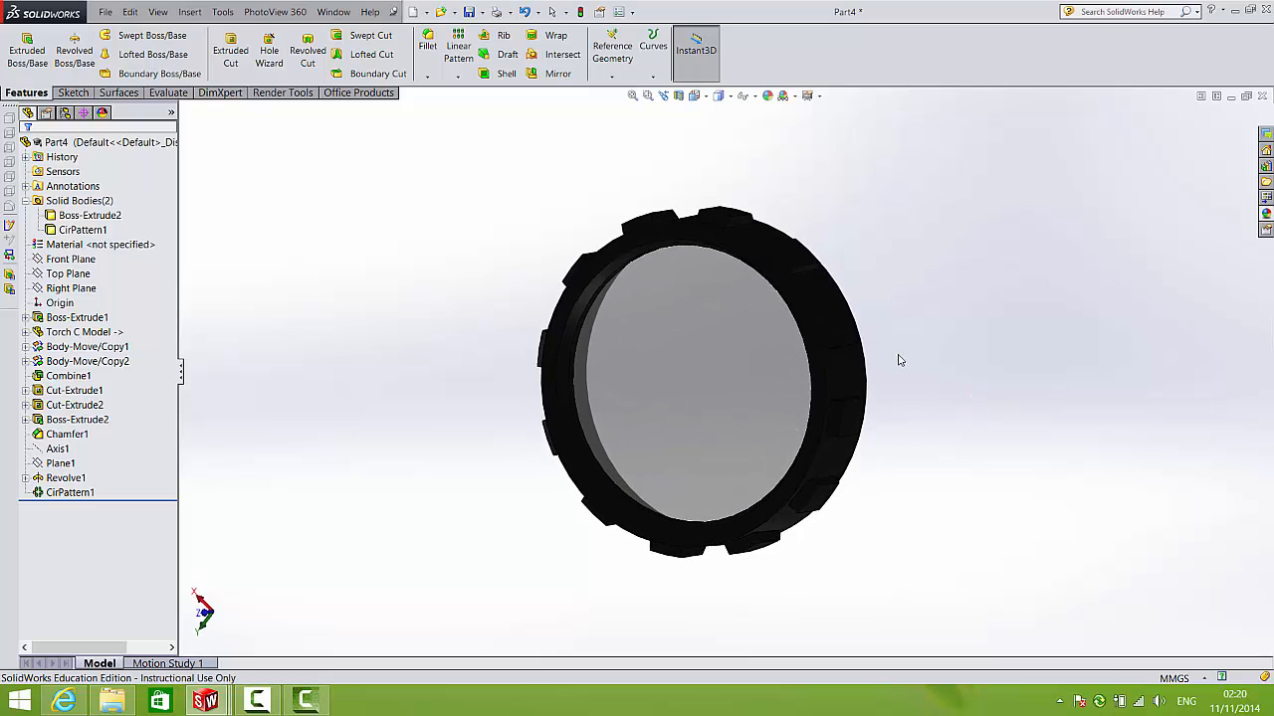
{"action": "left_click", "coordinate": [469, 14]}
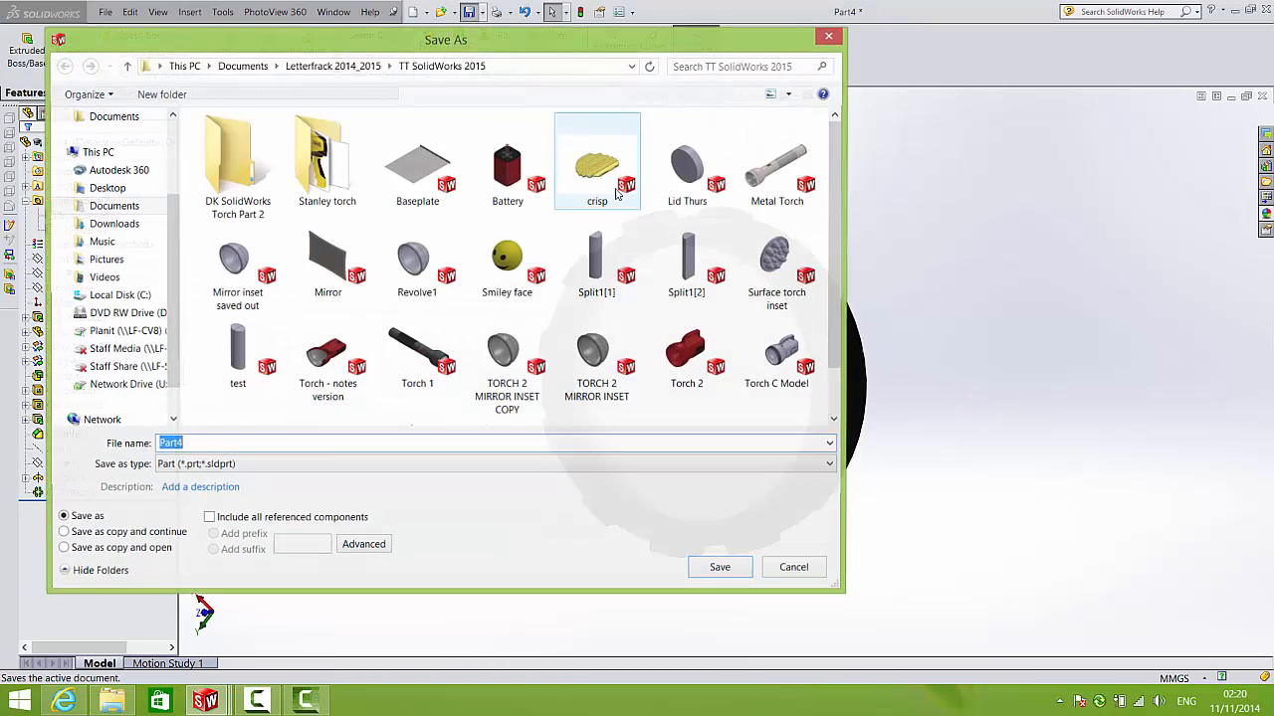